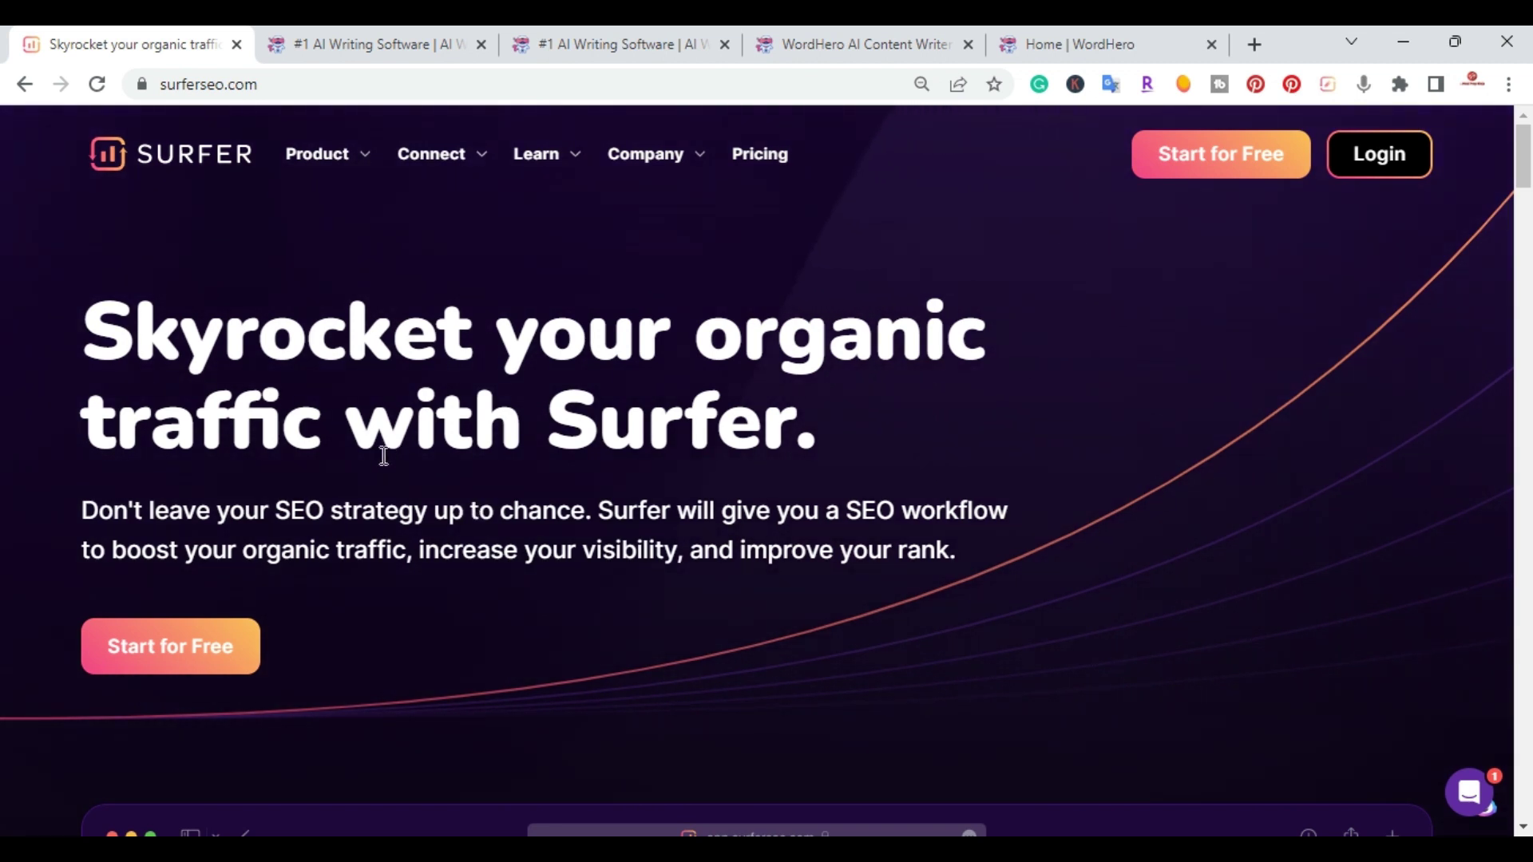
# Bring up Surfer SEO's Product menu listing its free tools, including the AI Outline Generator
pyautogui.moveTo(323, 177)
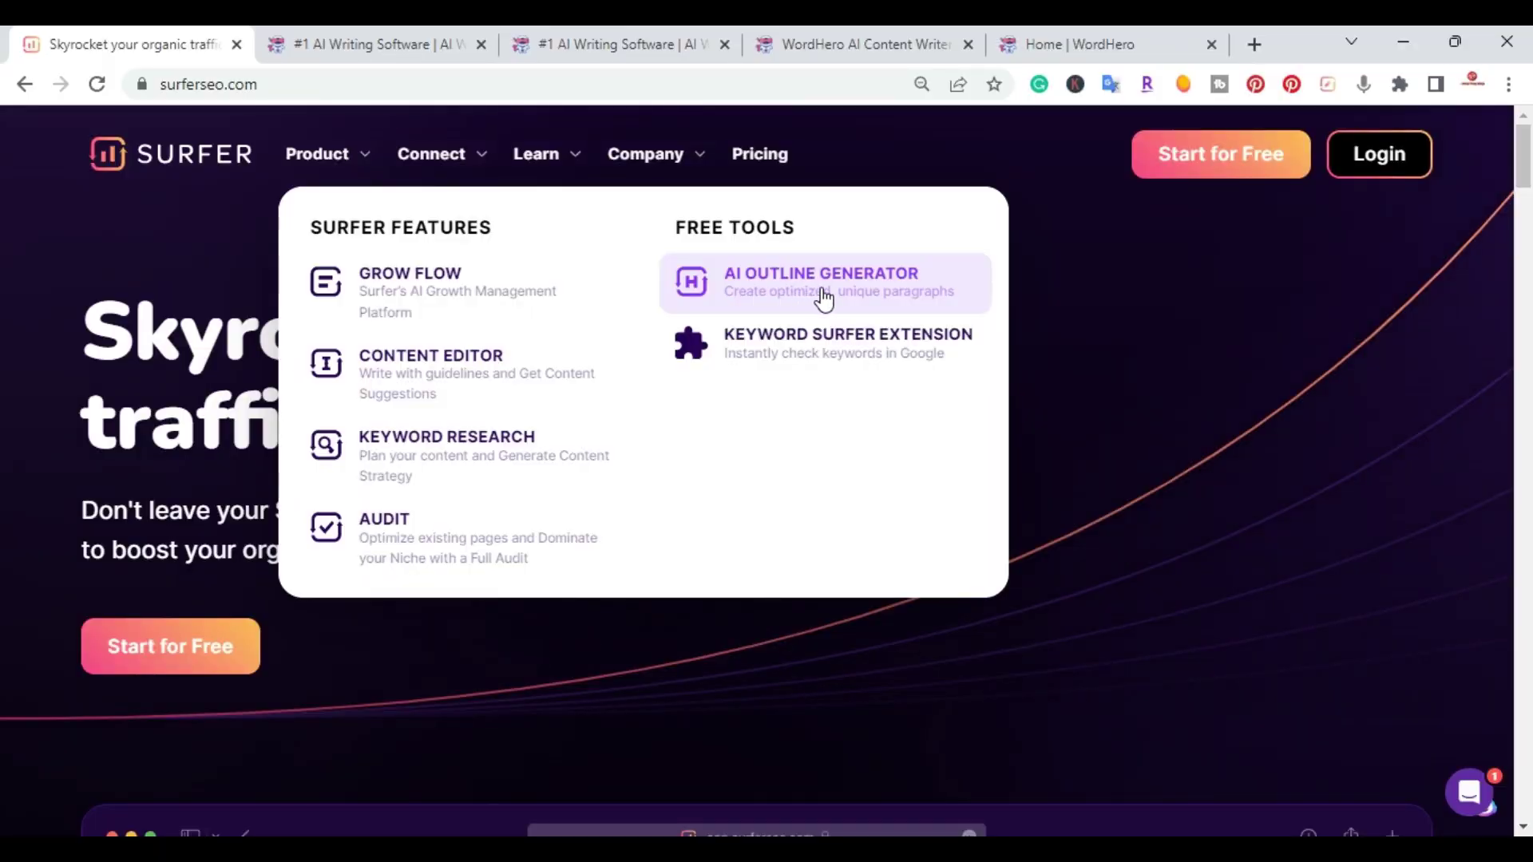
# Open the Free AI Article Outline Generator and paste 'how to meal prep for beginners' as the topic
pyautogui.click(782, 254)
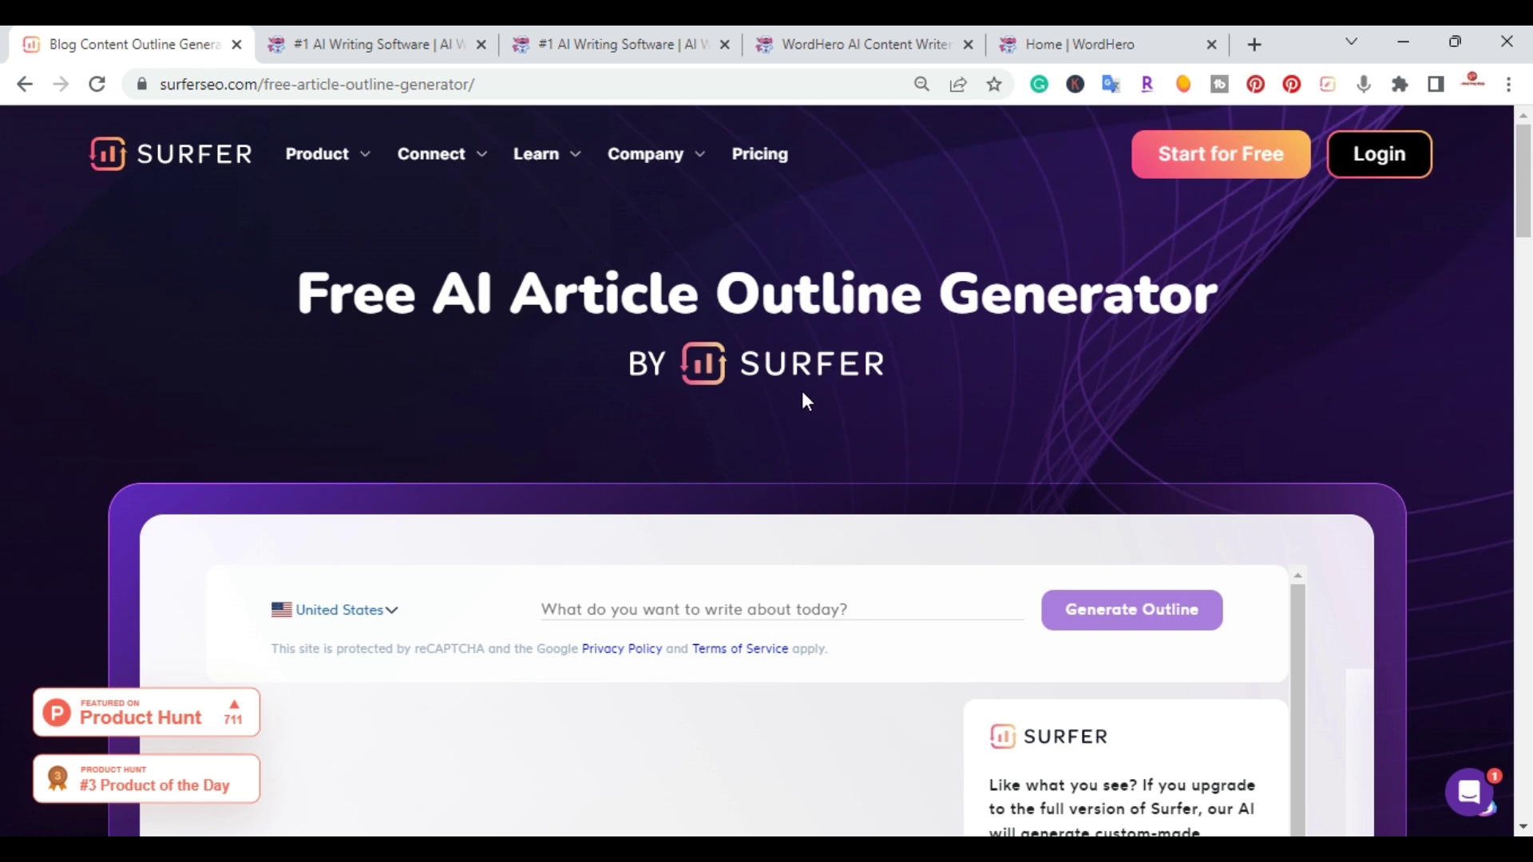
pyautogui.scroll(-3, 802, 391)
pyautogui.click(710, 385)
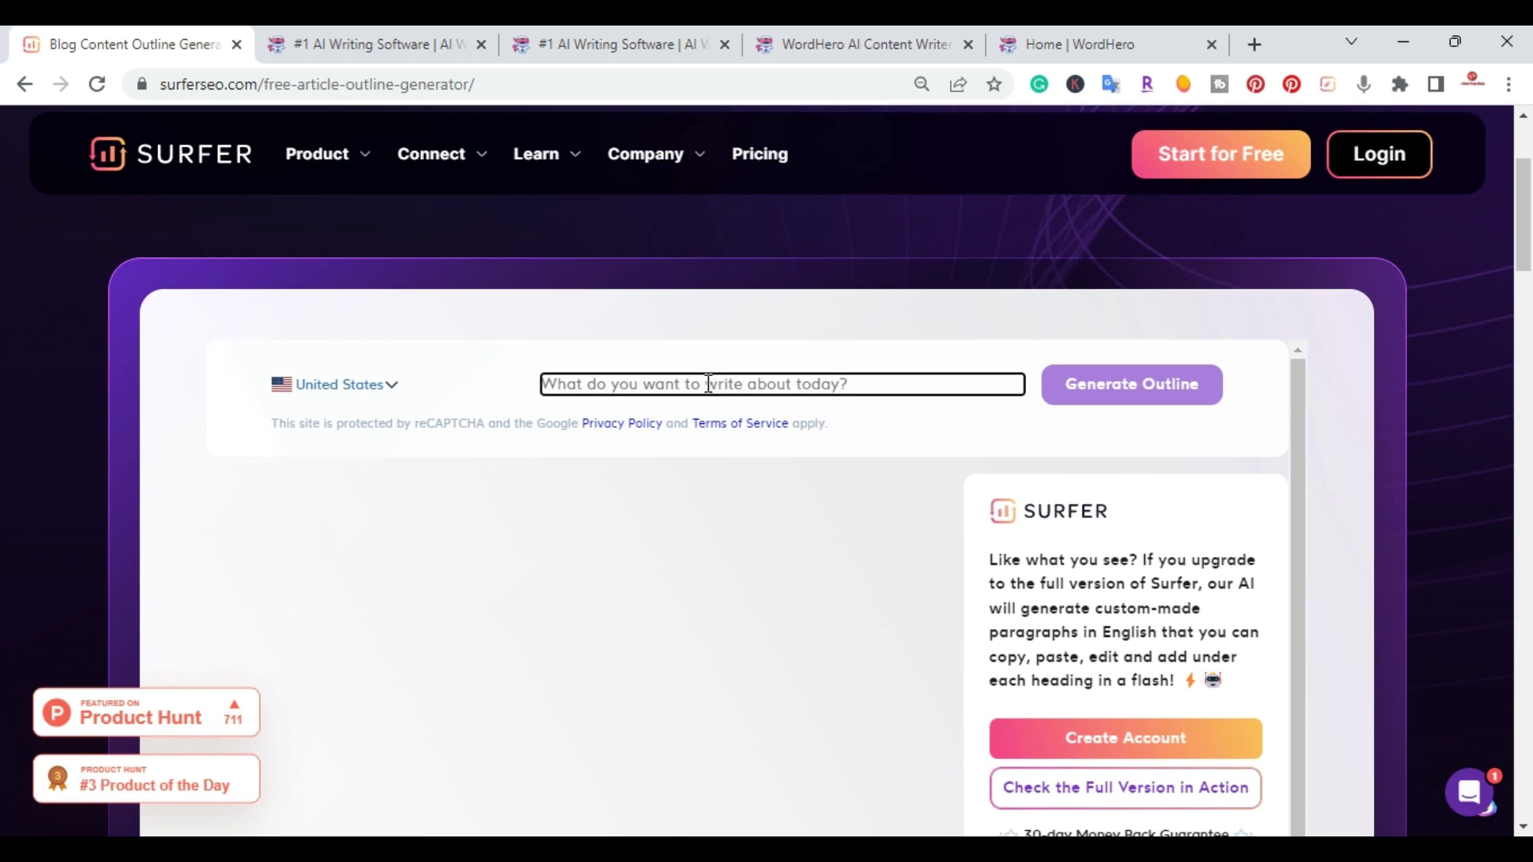
pyautogui.click(570, 391)
pyautogui.write('how to meal prep for beginners')
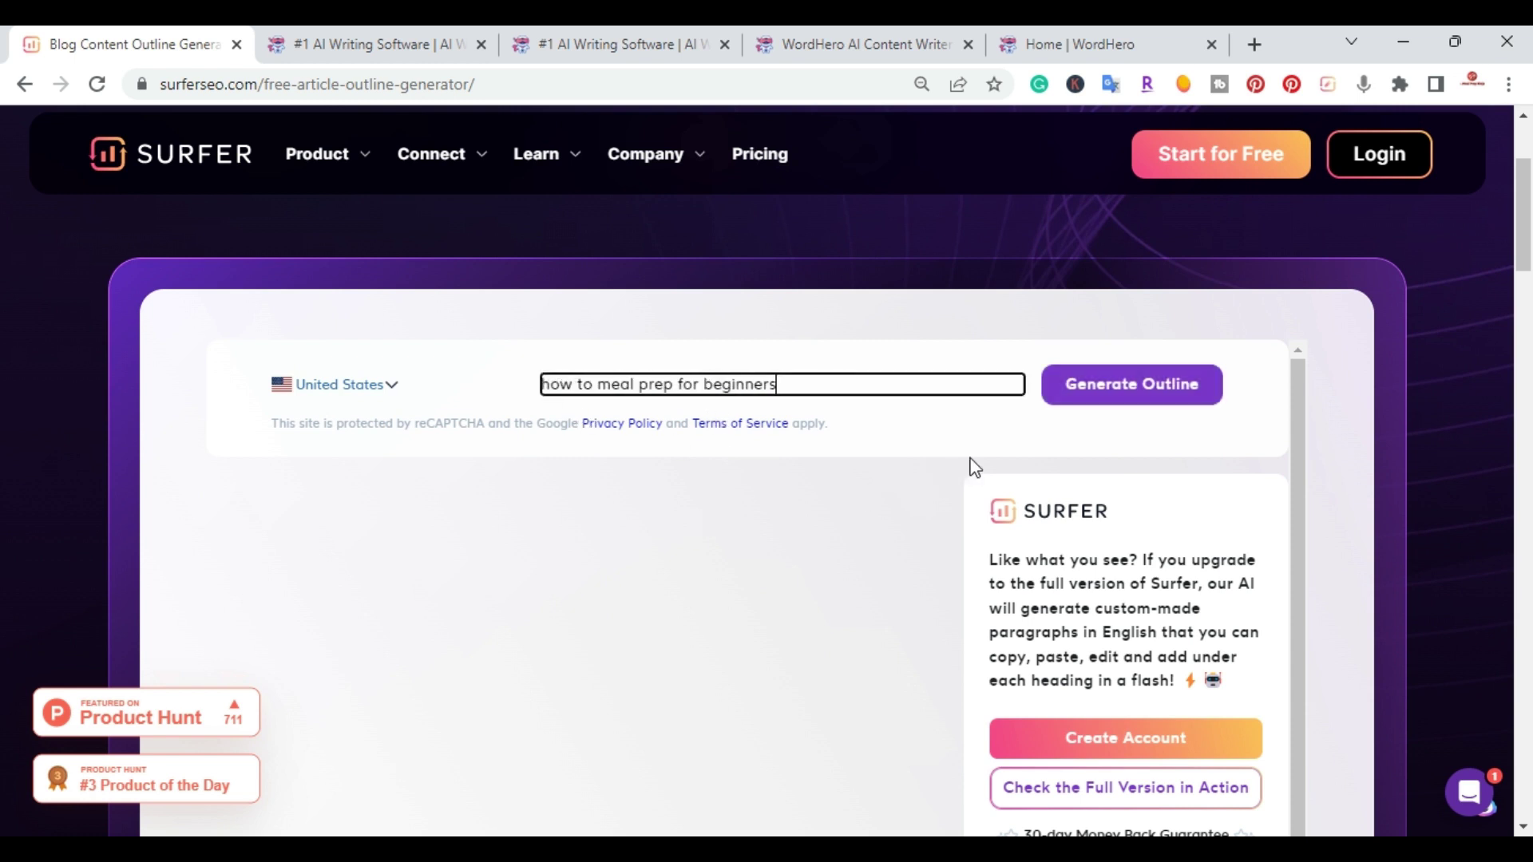
# Generate the meal-prep outline and scroll through its H1 and H2 headings
pyautogui.click(1127, 407)
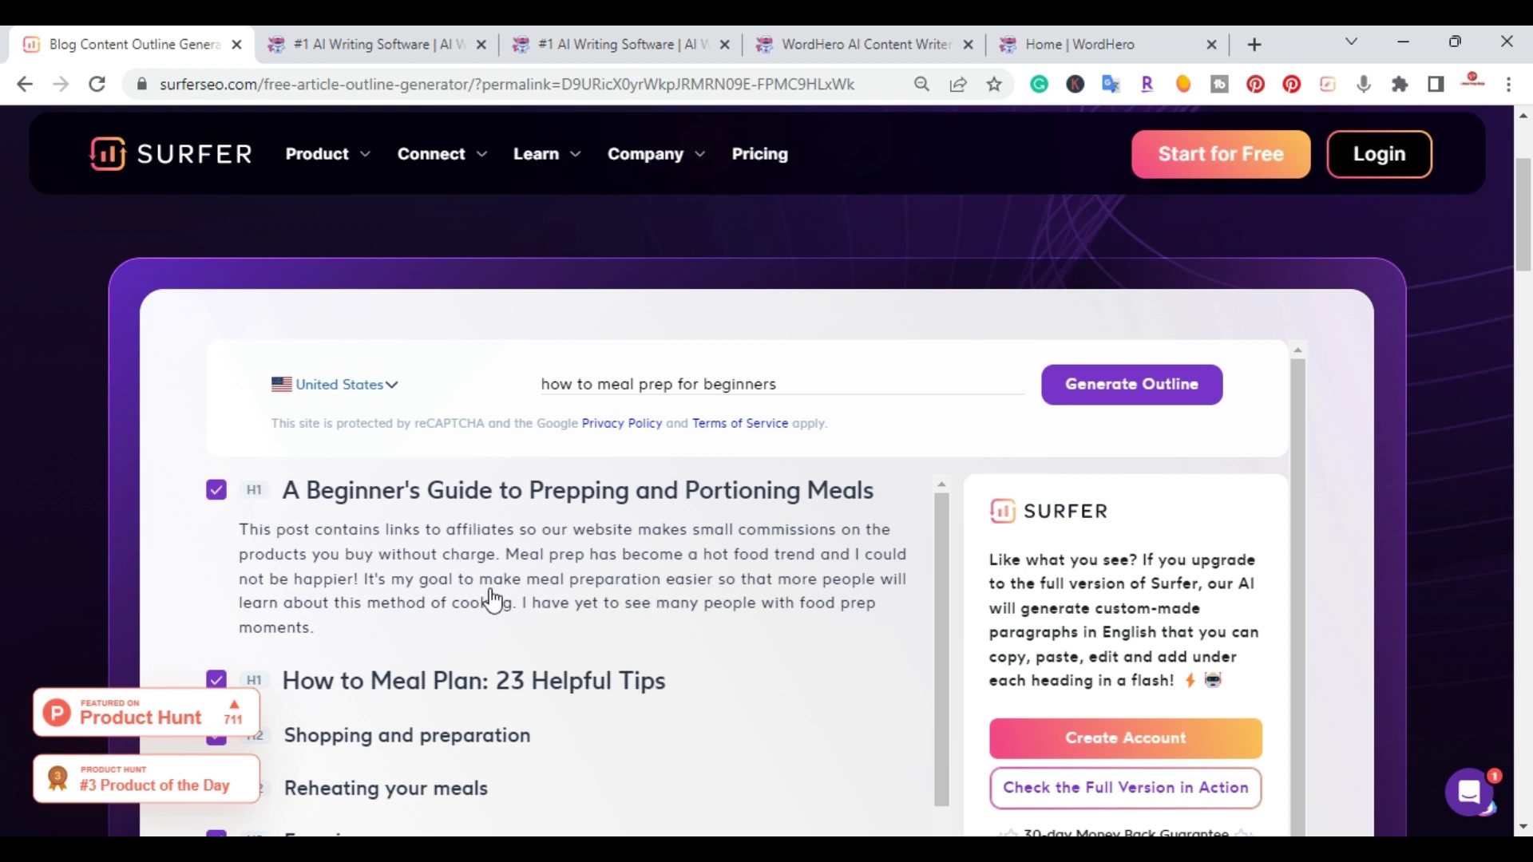
pyautogui.scroll(-1, 511, 614)
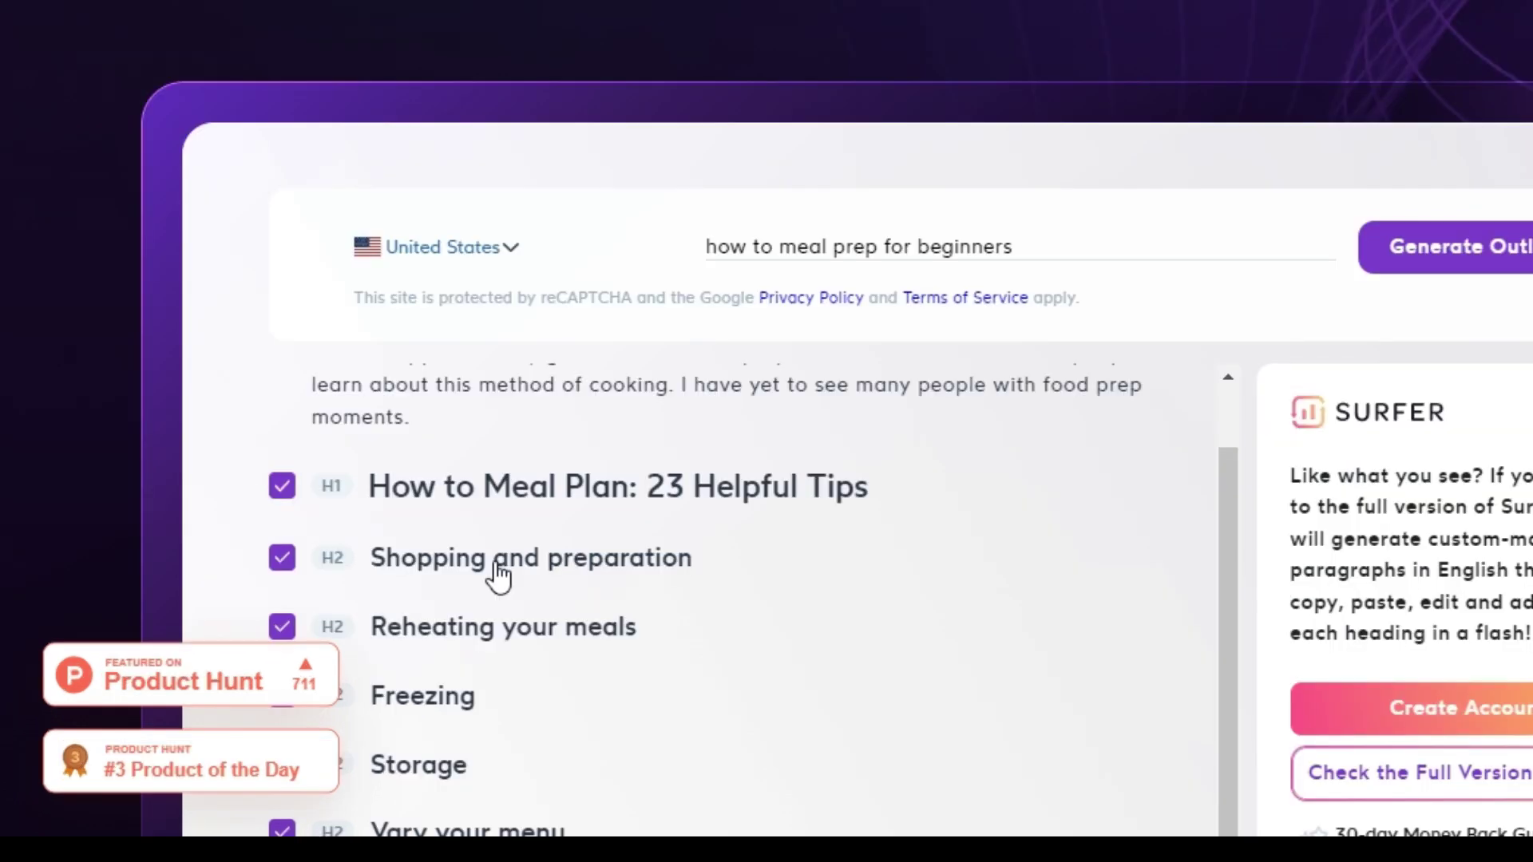
pyautogui.scroll(-4, 723, 573)
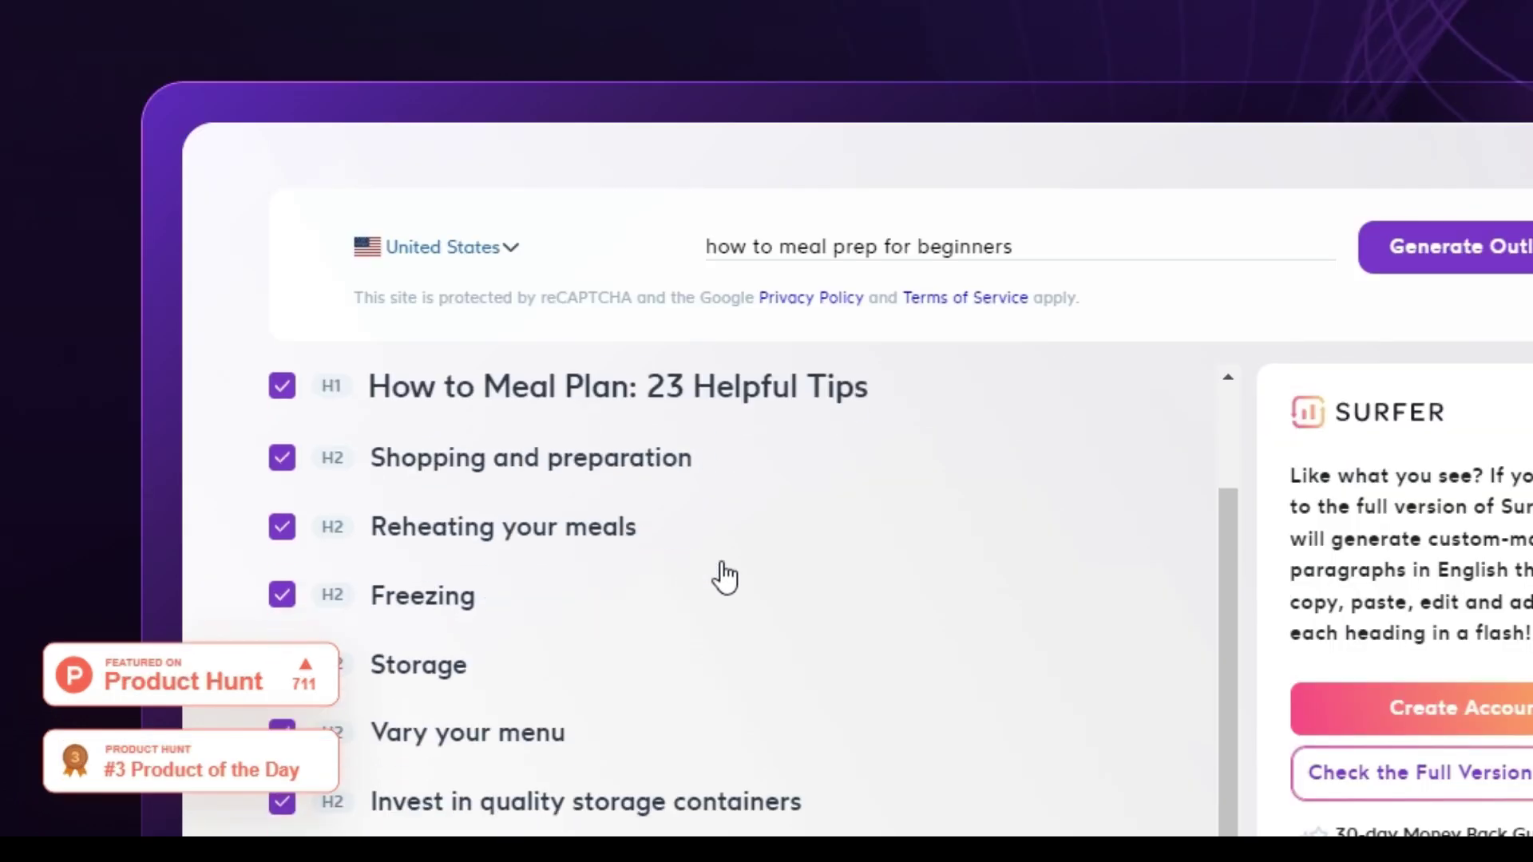
pyautogui.scroll(-2, 735, 574)
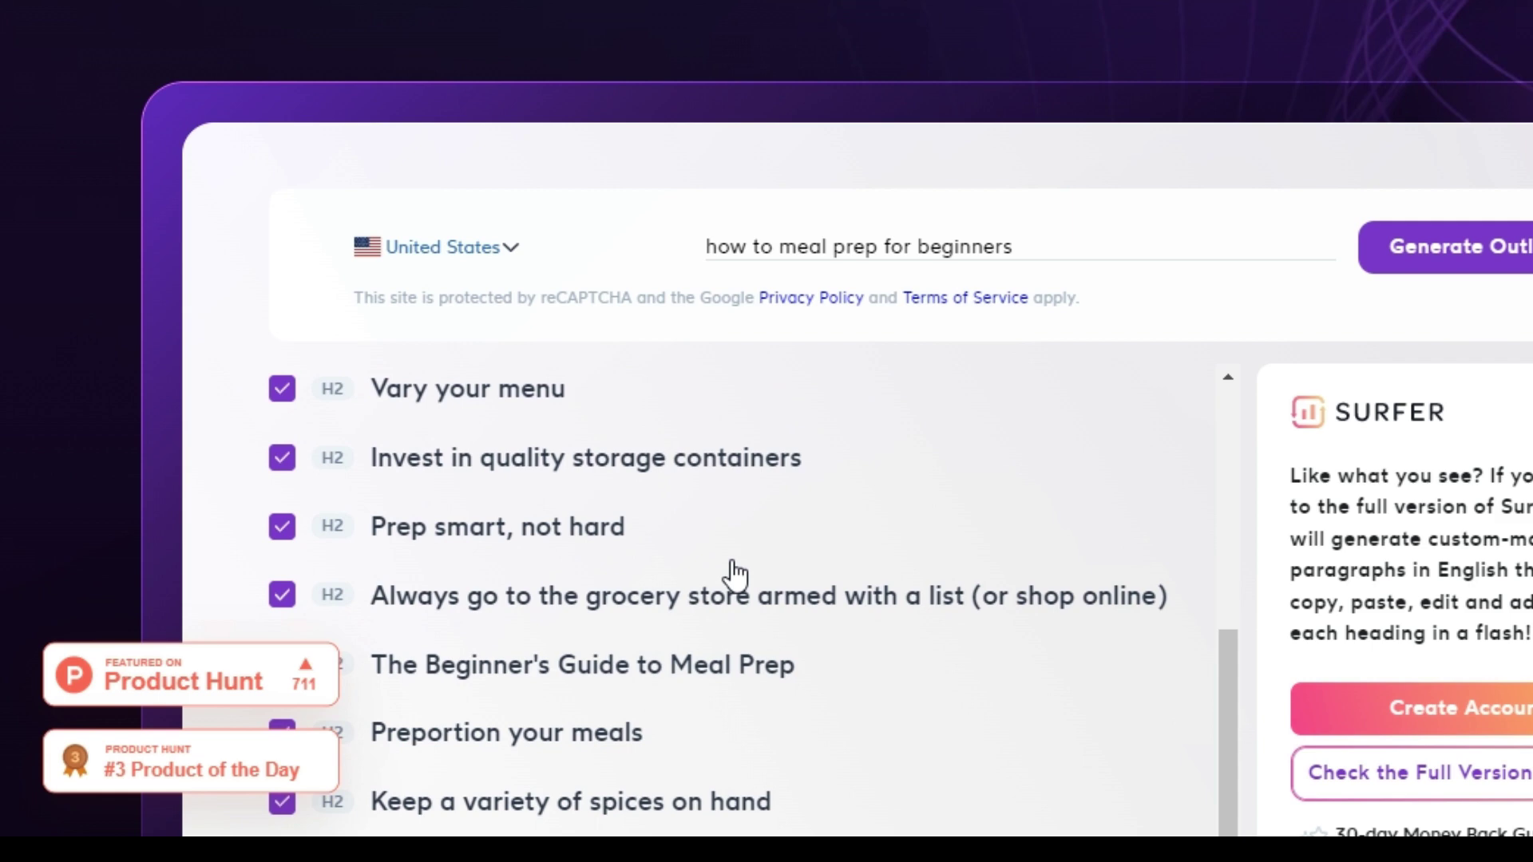
pyautogui.scroll(-8, 1030, 674)
pyautogui.scroll(-1, 1420, 629)
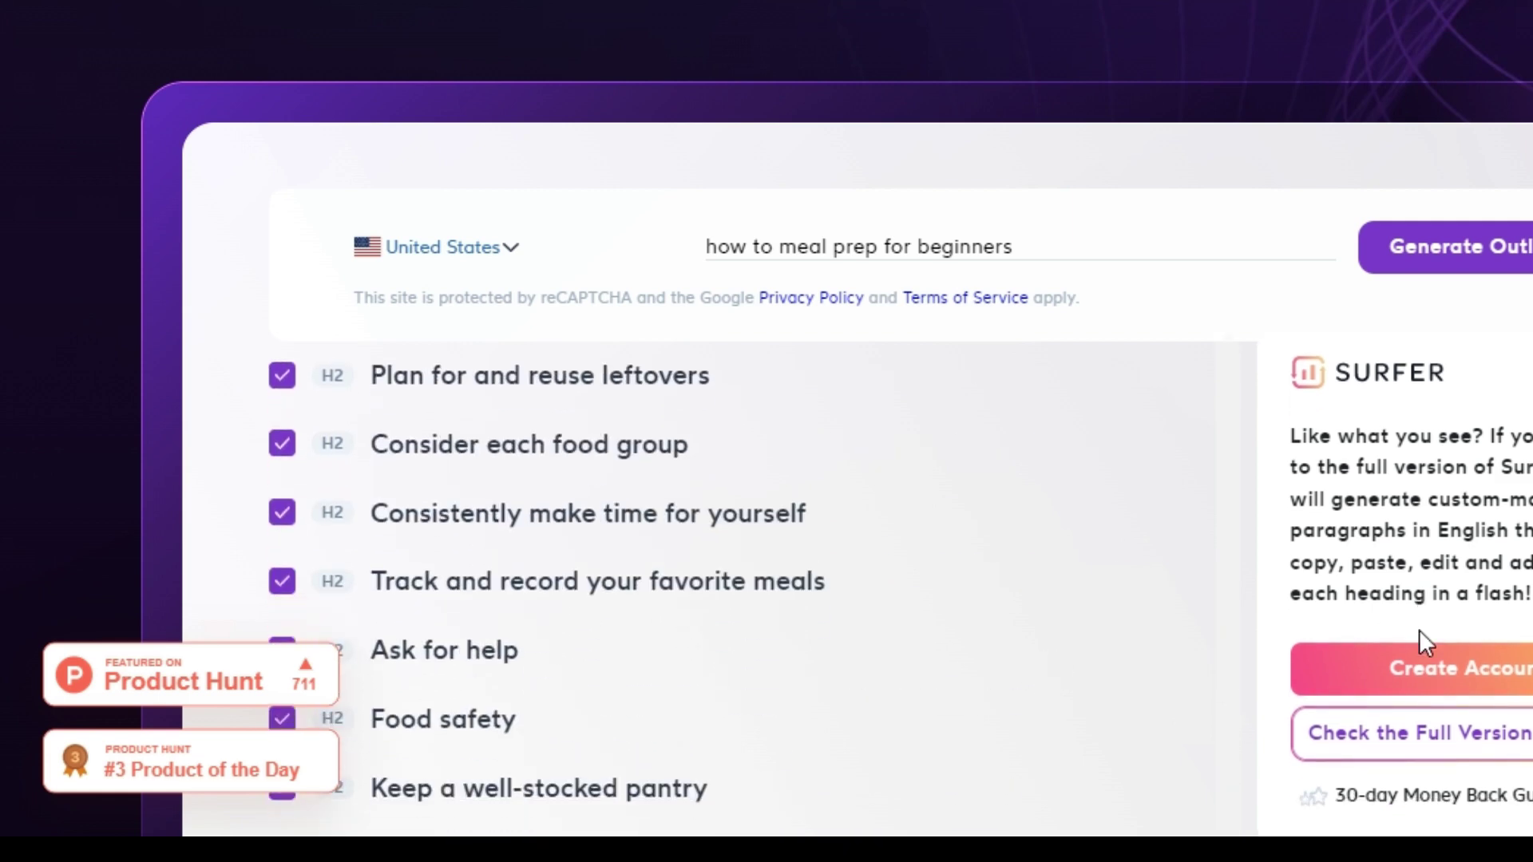
pyautogui.scroll(5, 1002, 636)
pyautogui.scroll(10, 1003, 637)
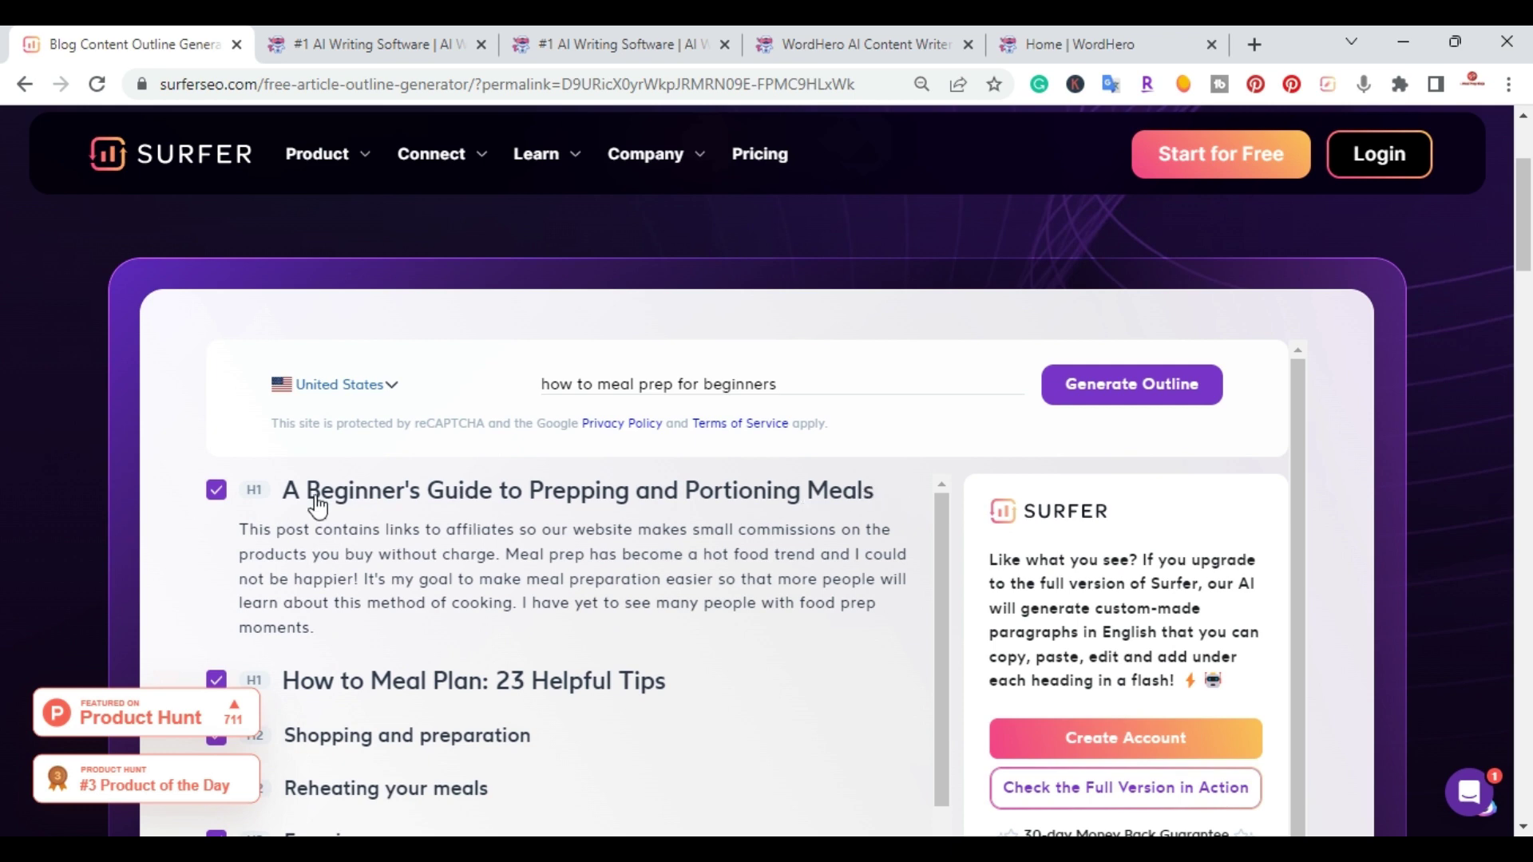
# Select the whole outline from 'Use your freezer' up to the H1 title
pyautogui.scroll(-8, 353, 626)
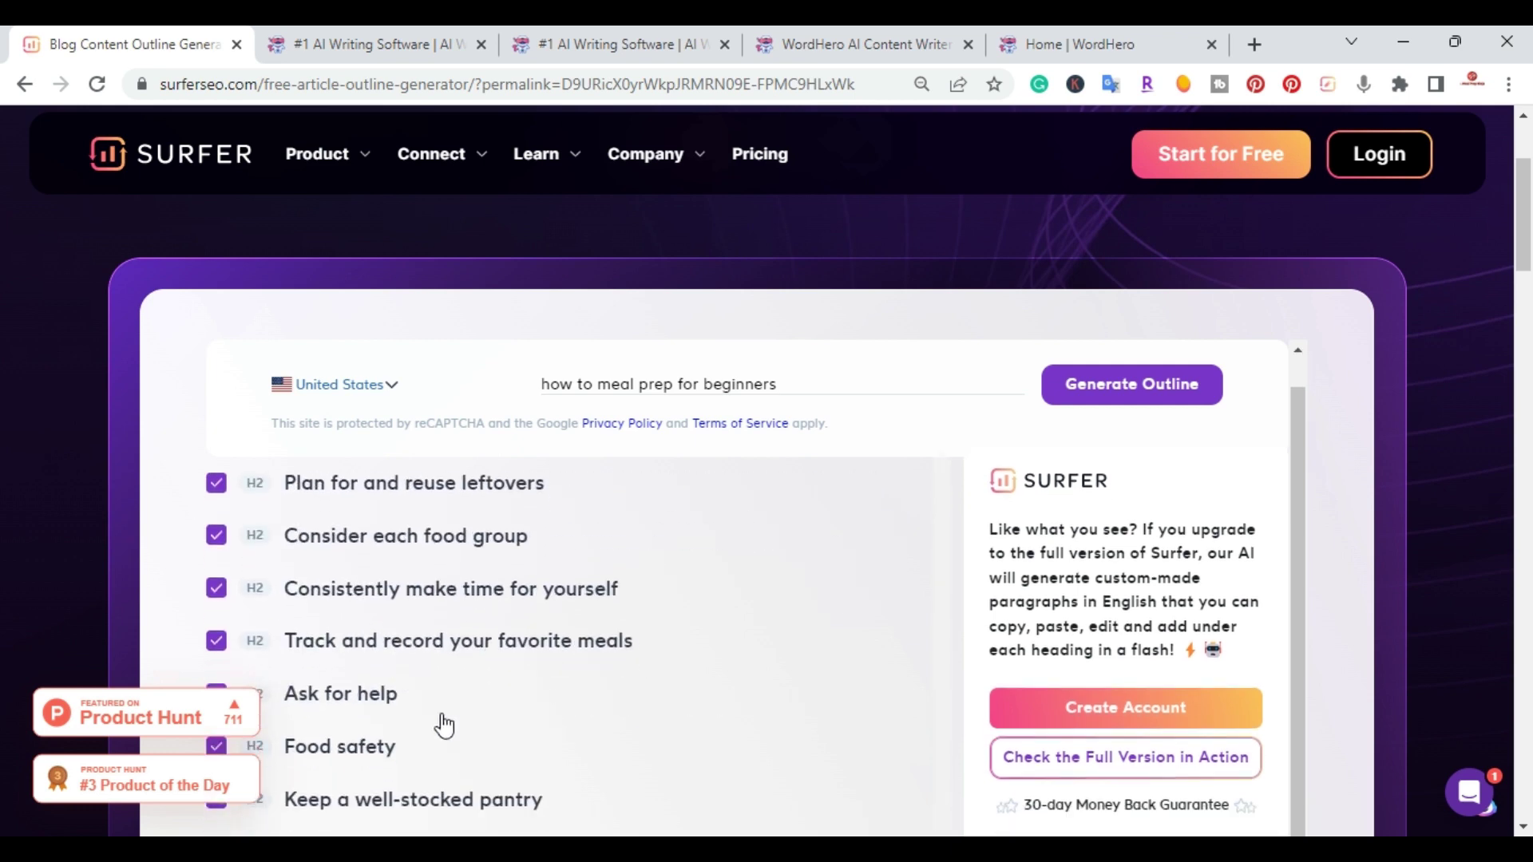
pyautogui.scroll(-6, 444, 726)
pyautogui.tripleClick(461, 563)
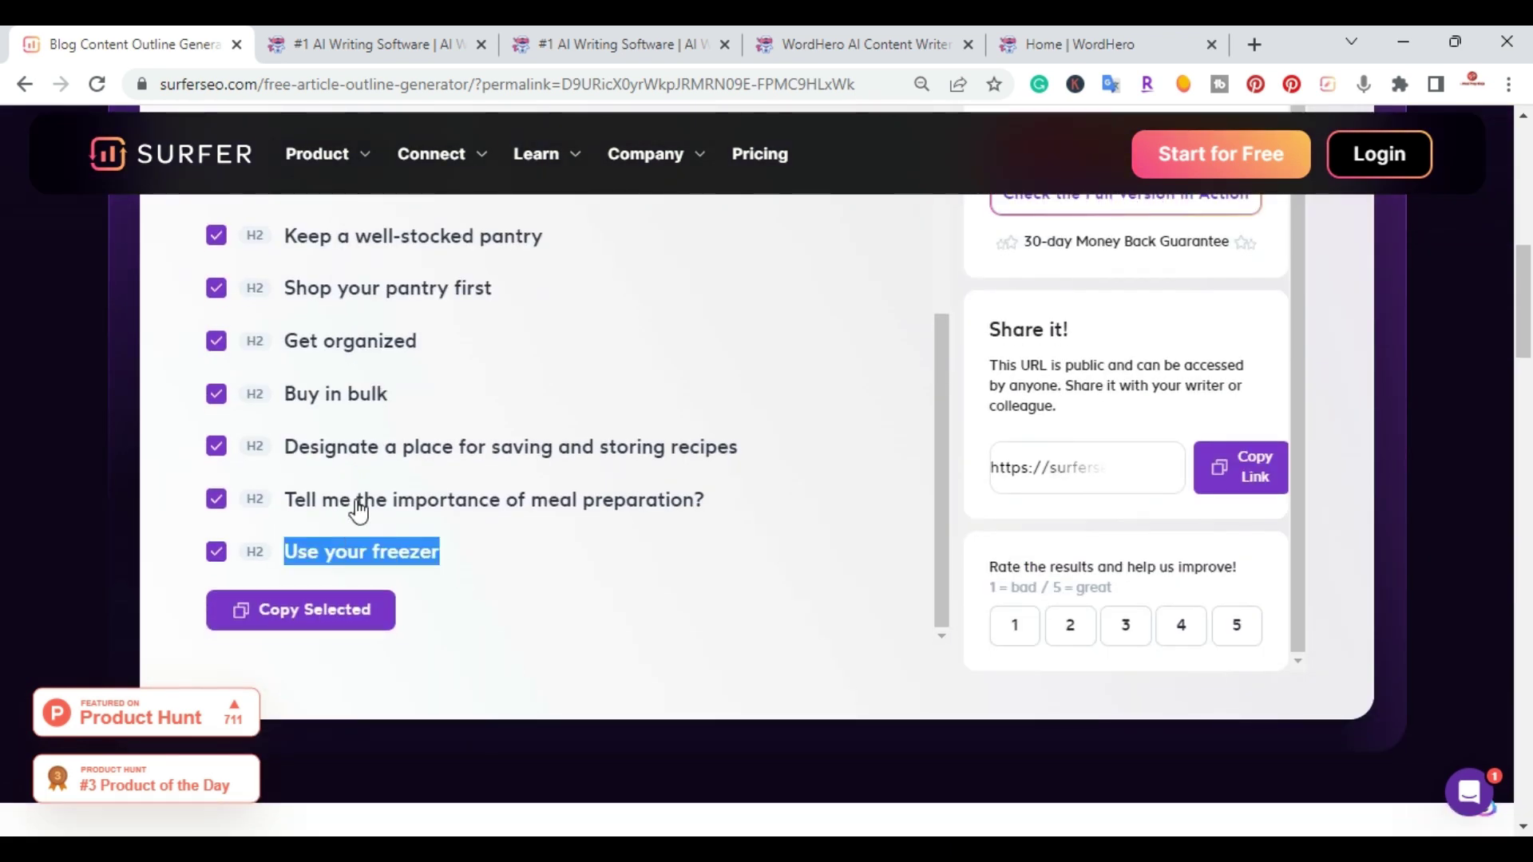
pyautogui.moveTo(358, 510); pyautogui.dragTo(247, 648)
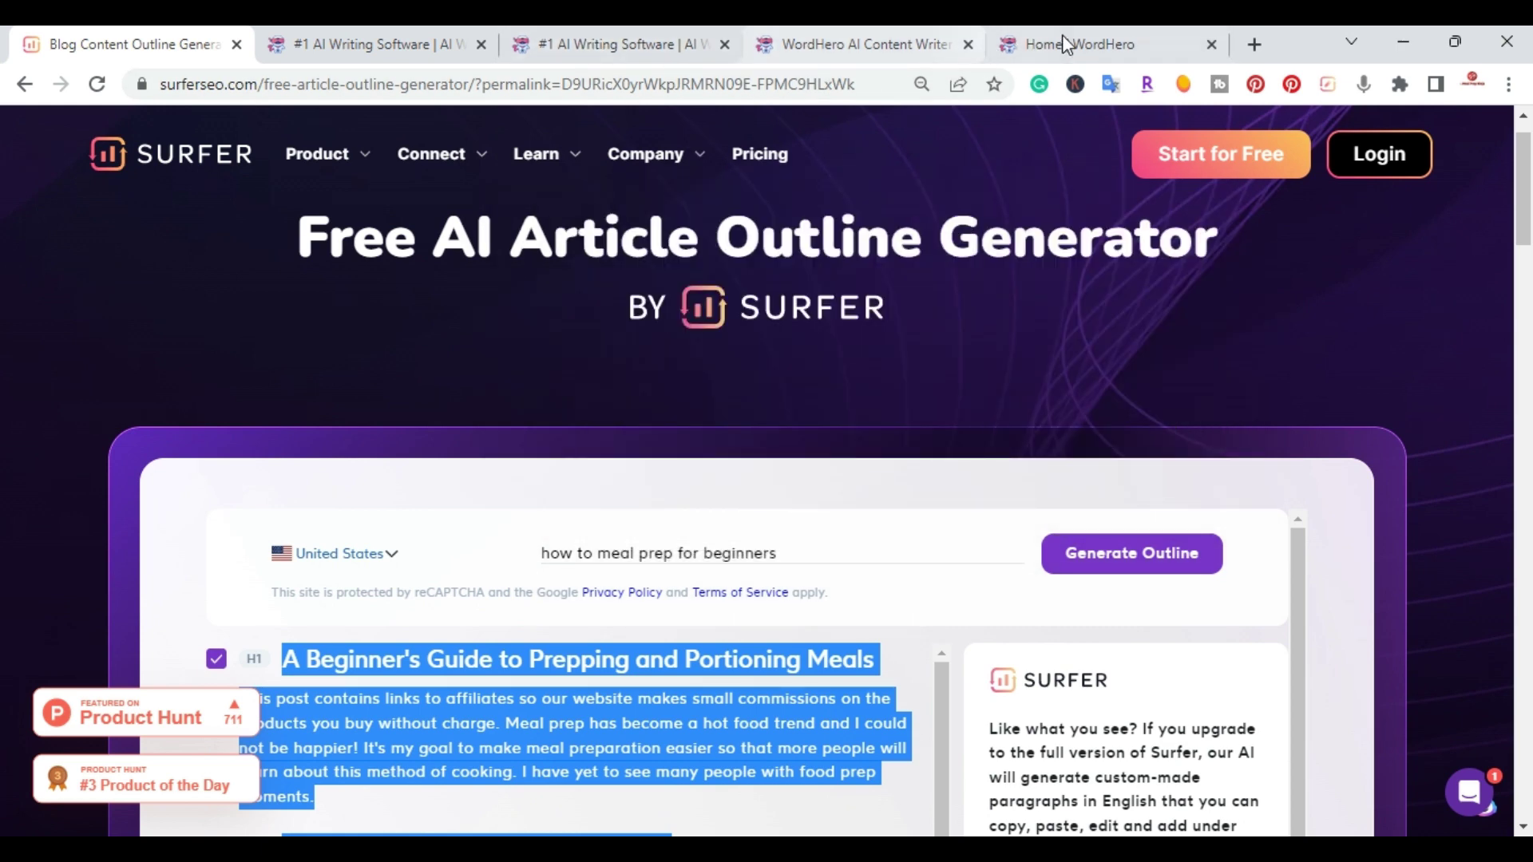
# Paste the copied Surfer outline into a new WordHero long-form editor document, giving 167 words
pyautogui.click(1062, 44)
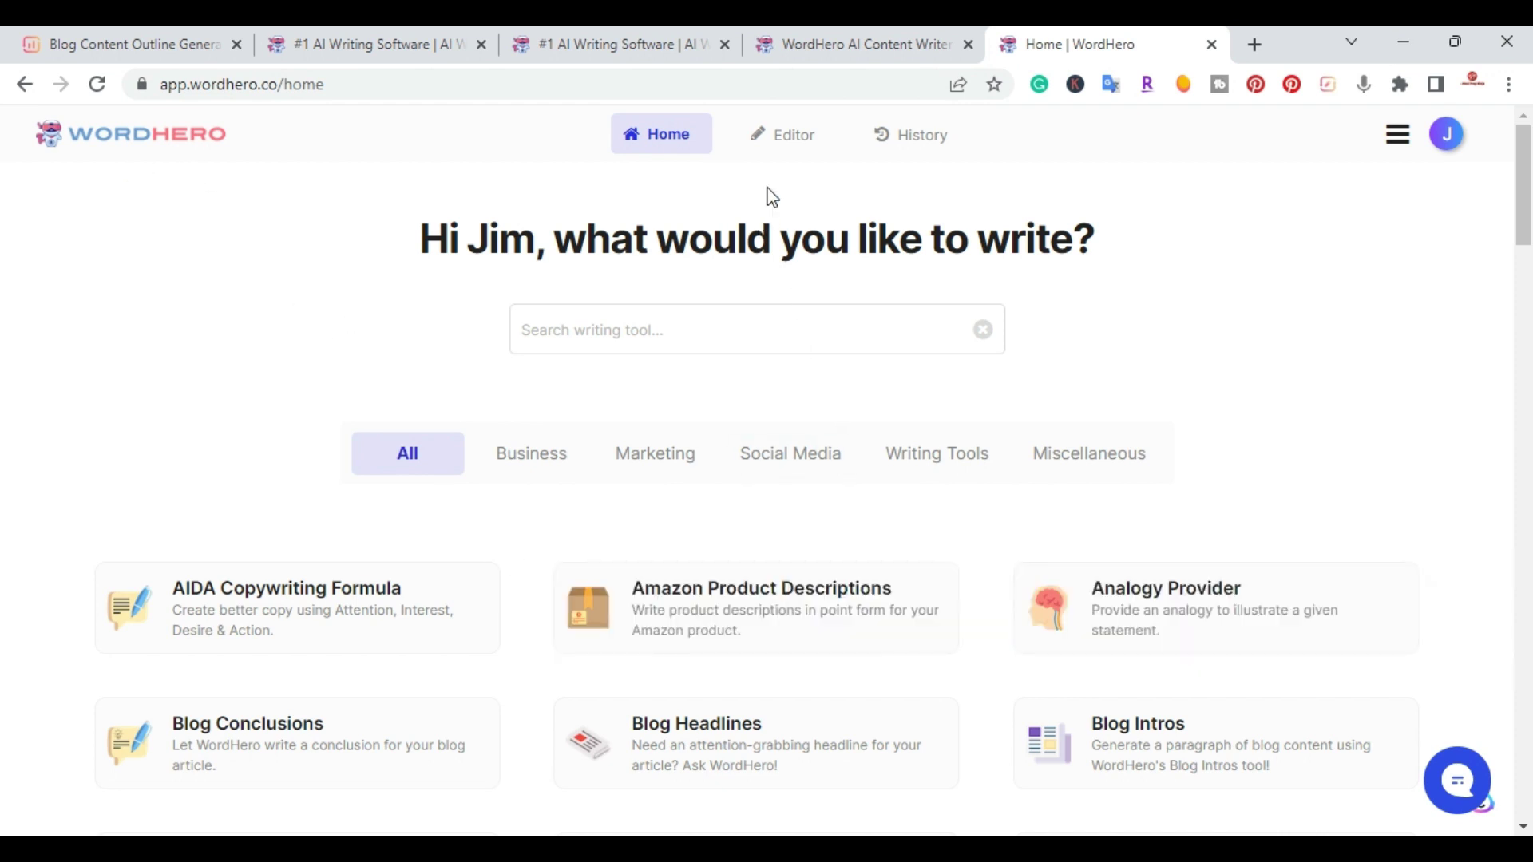
pyautogui.click(804, 160)
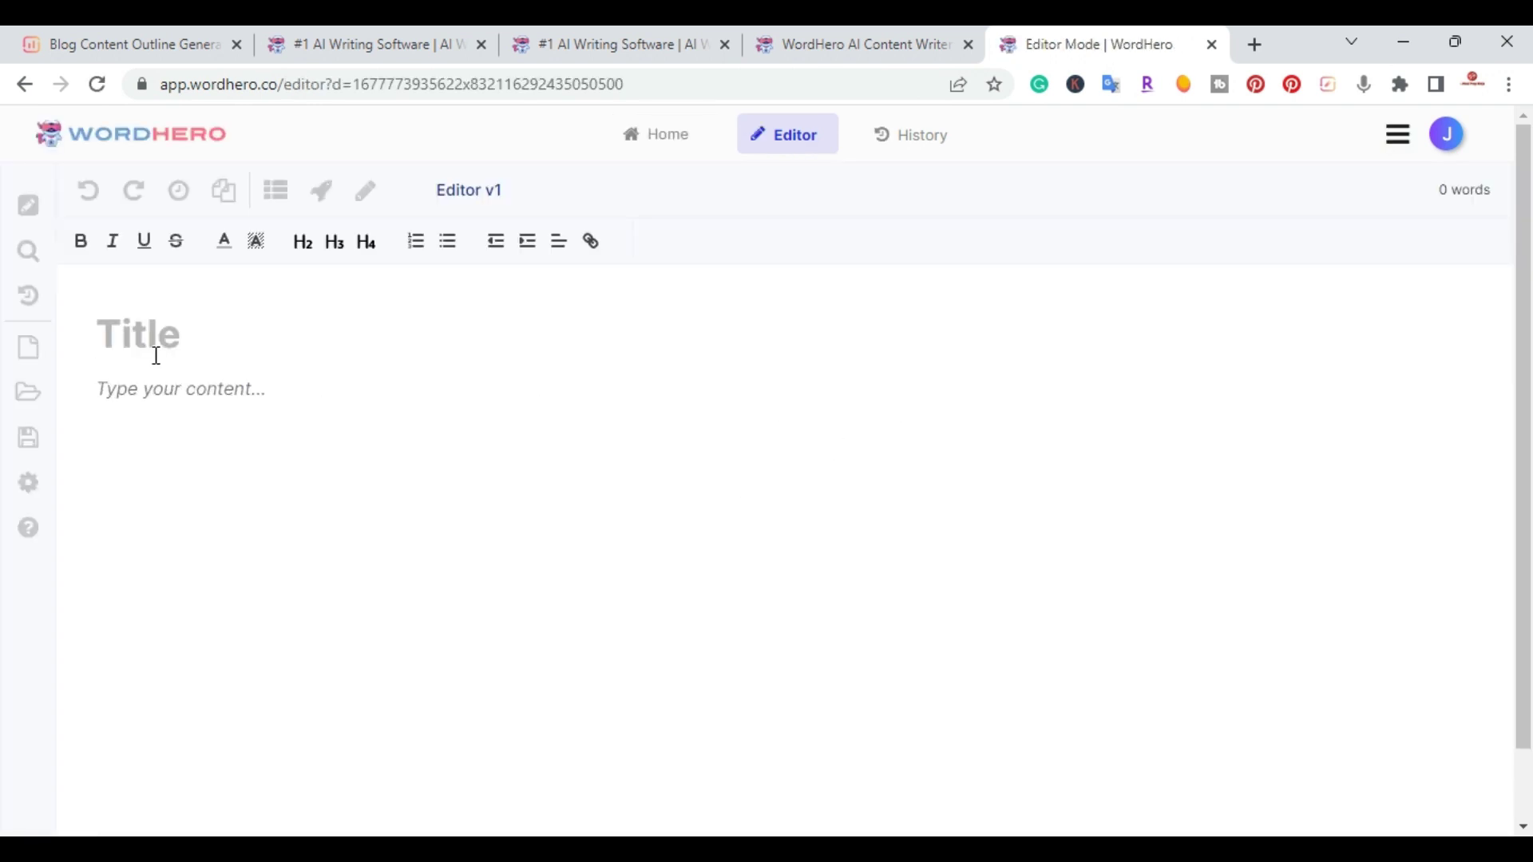
pyautogui.click(149, 401)
pyautogui.hotkey('ctrl', 'v')
pyautogui.scroll(10, 447, 633)
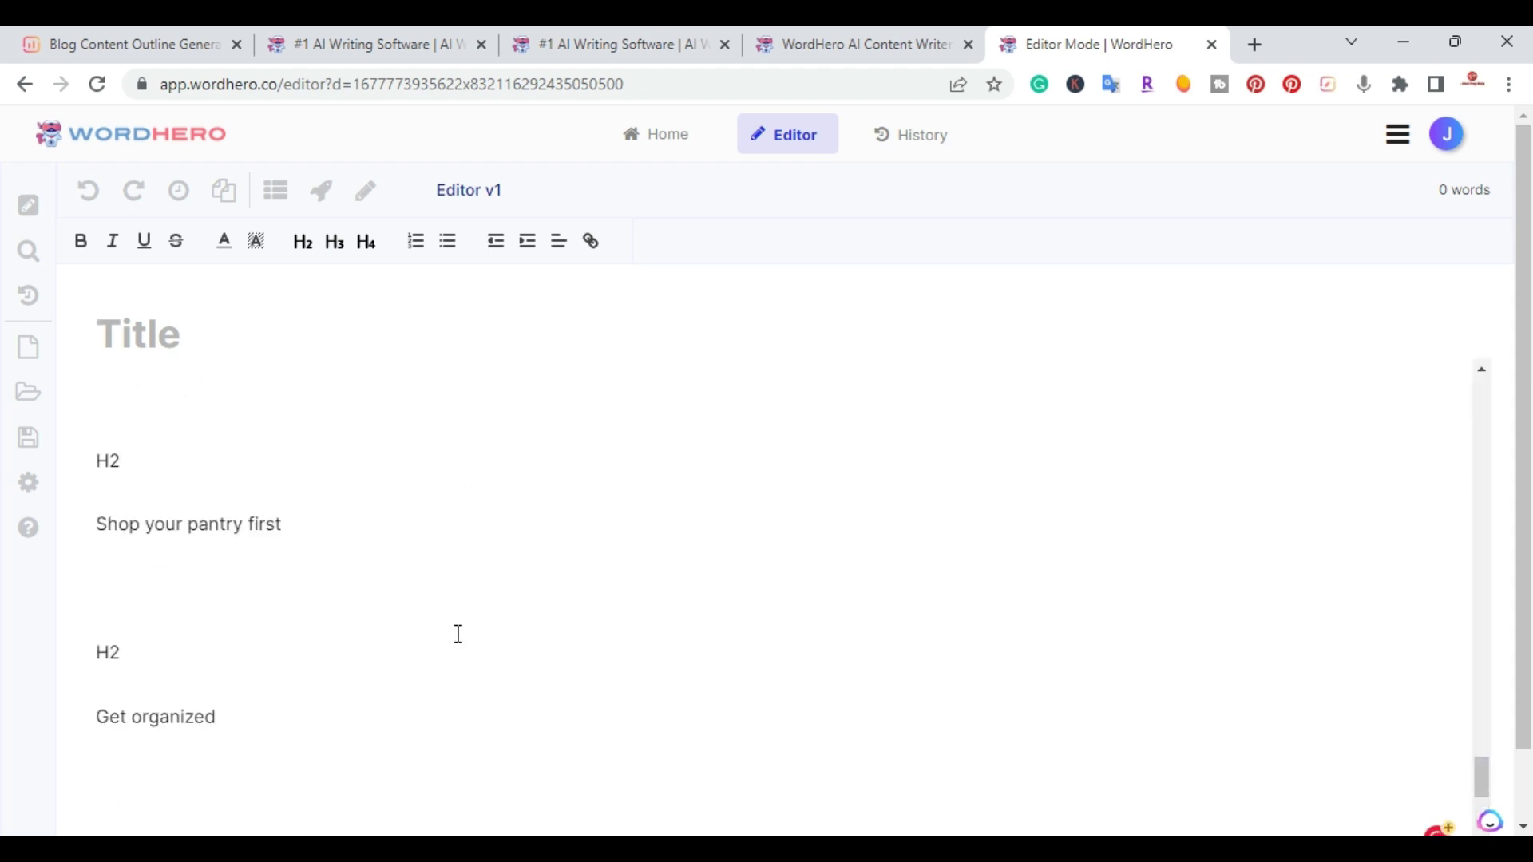
pyautogui.scroll(10, 458, 633)
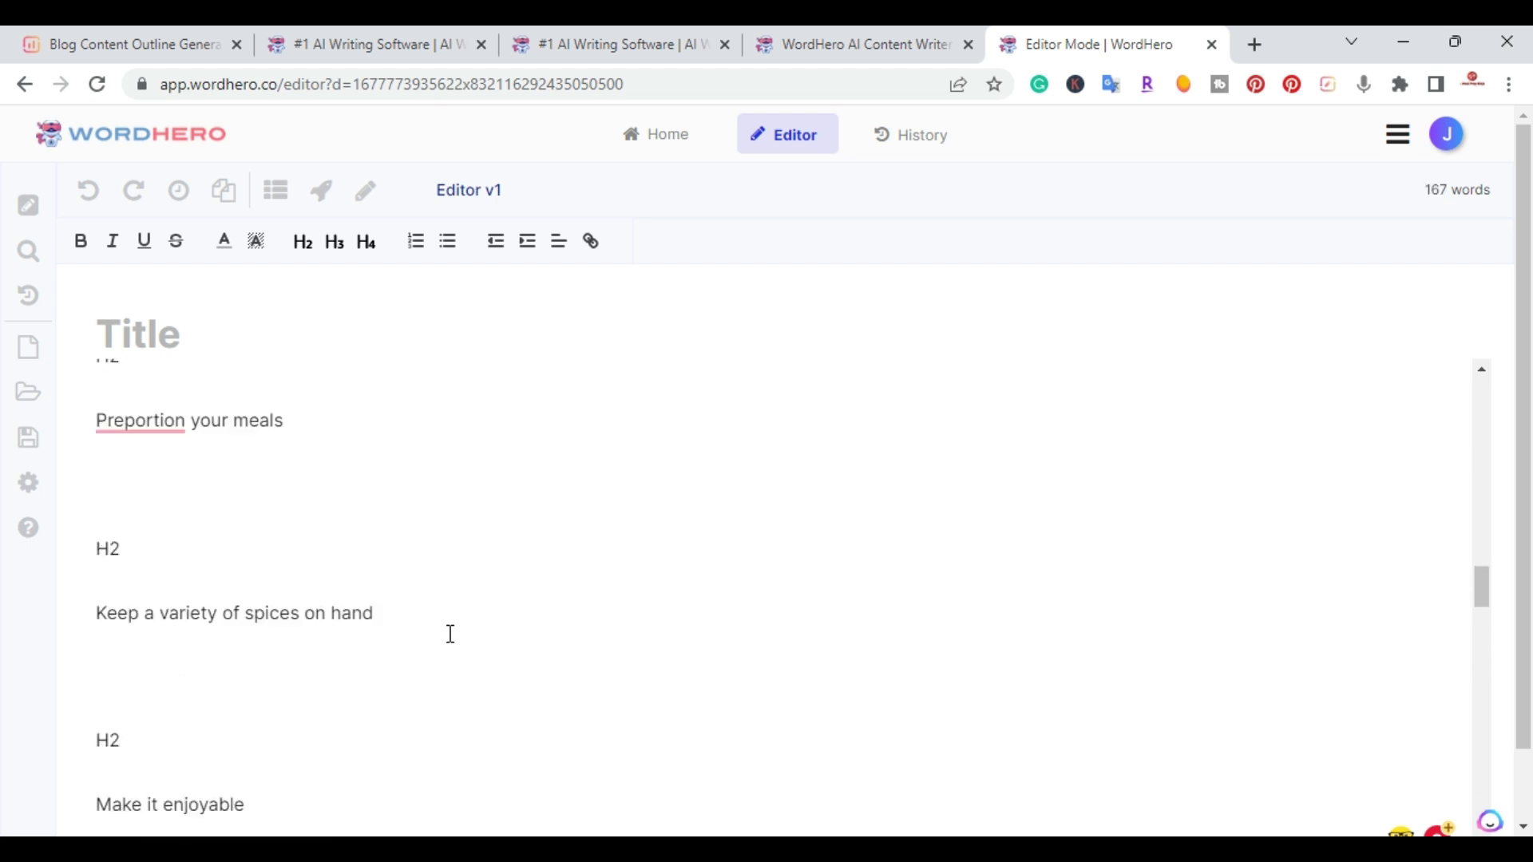
pyautogui.scroll(-15, 451, 634)
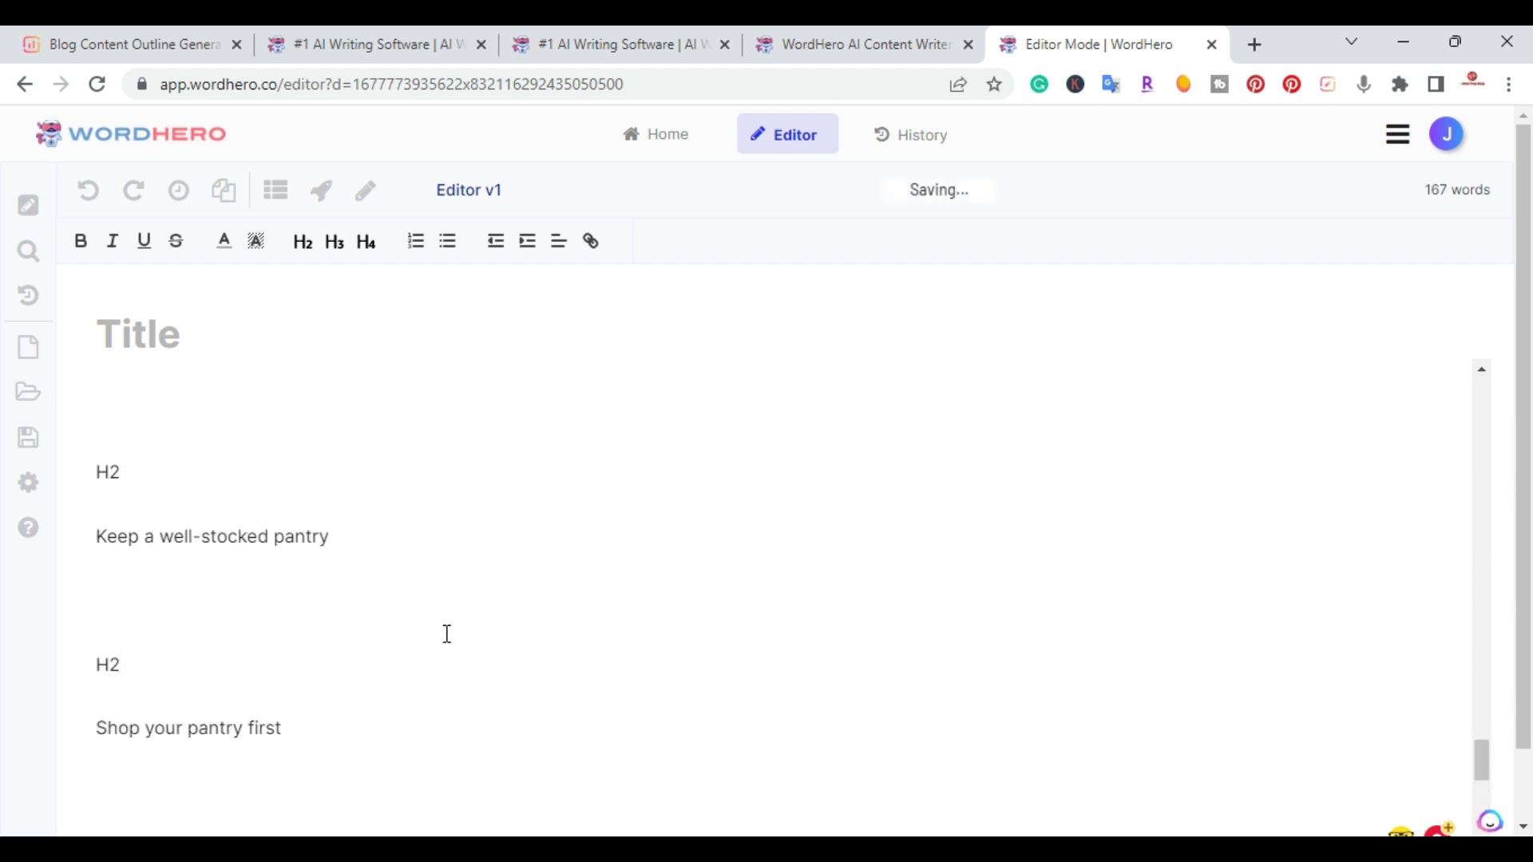
pyautogui.scroll(15, 446, 633)
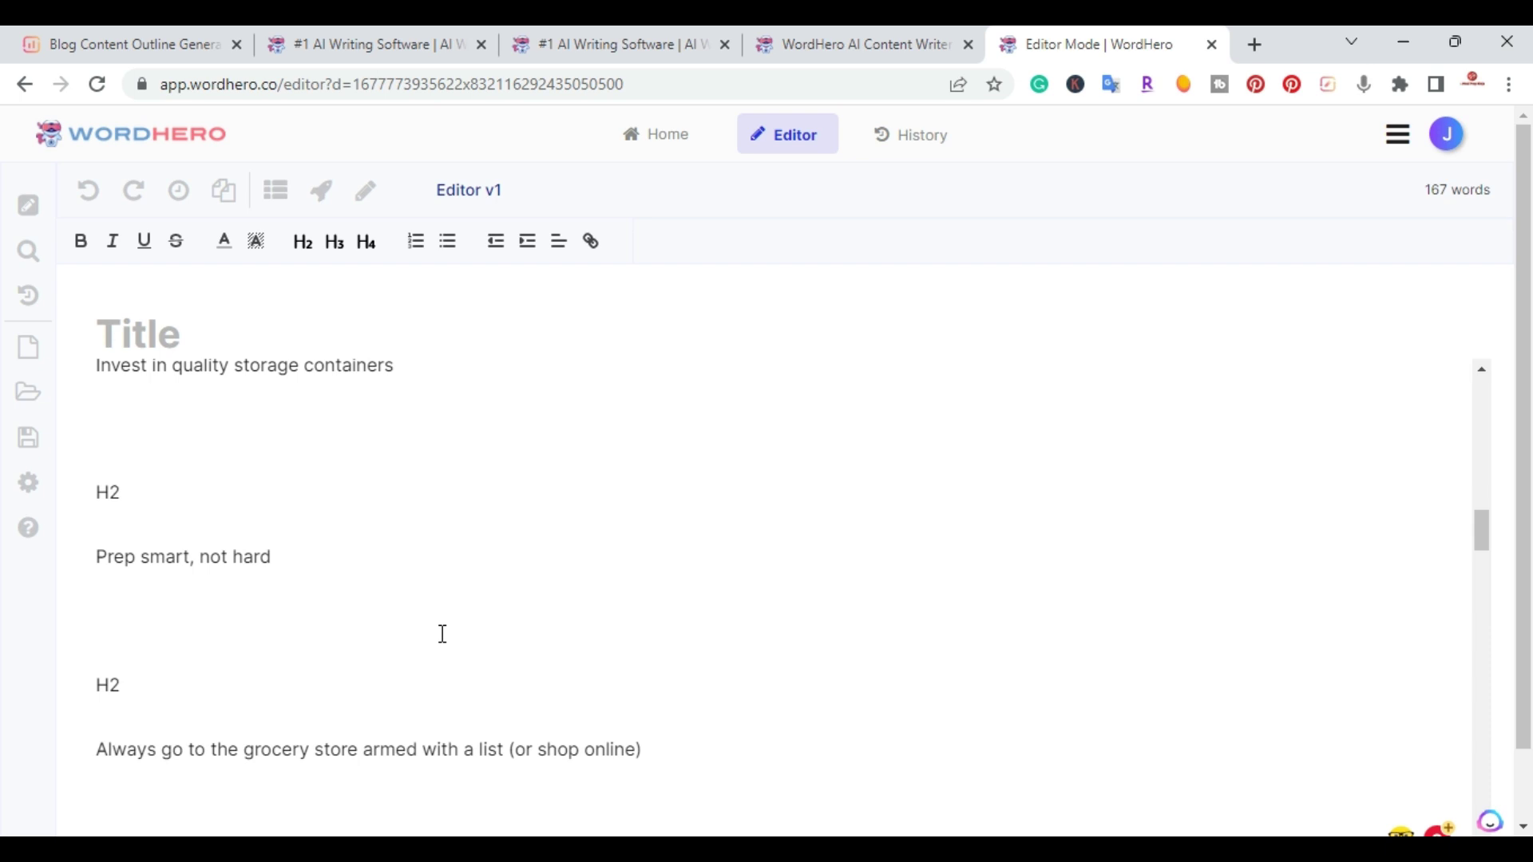
pyautogui.scroll(10, 442, 633)
pyautogui.scroll(-4, 438, 634)
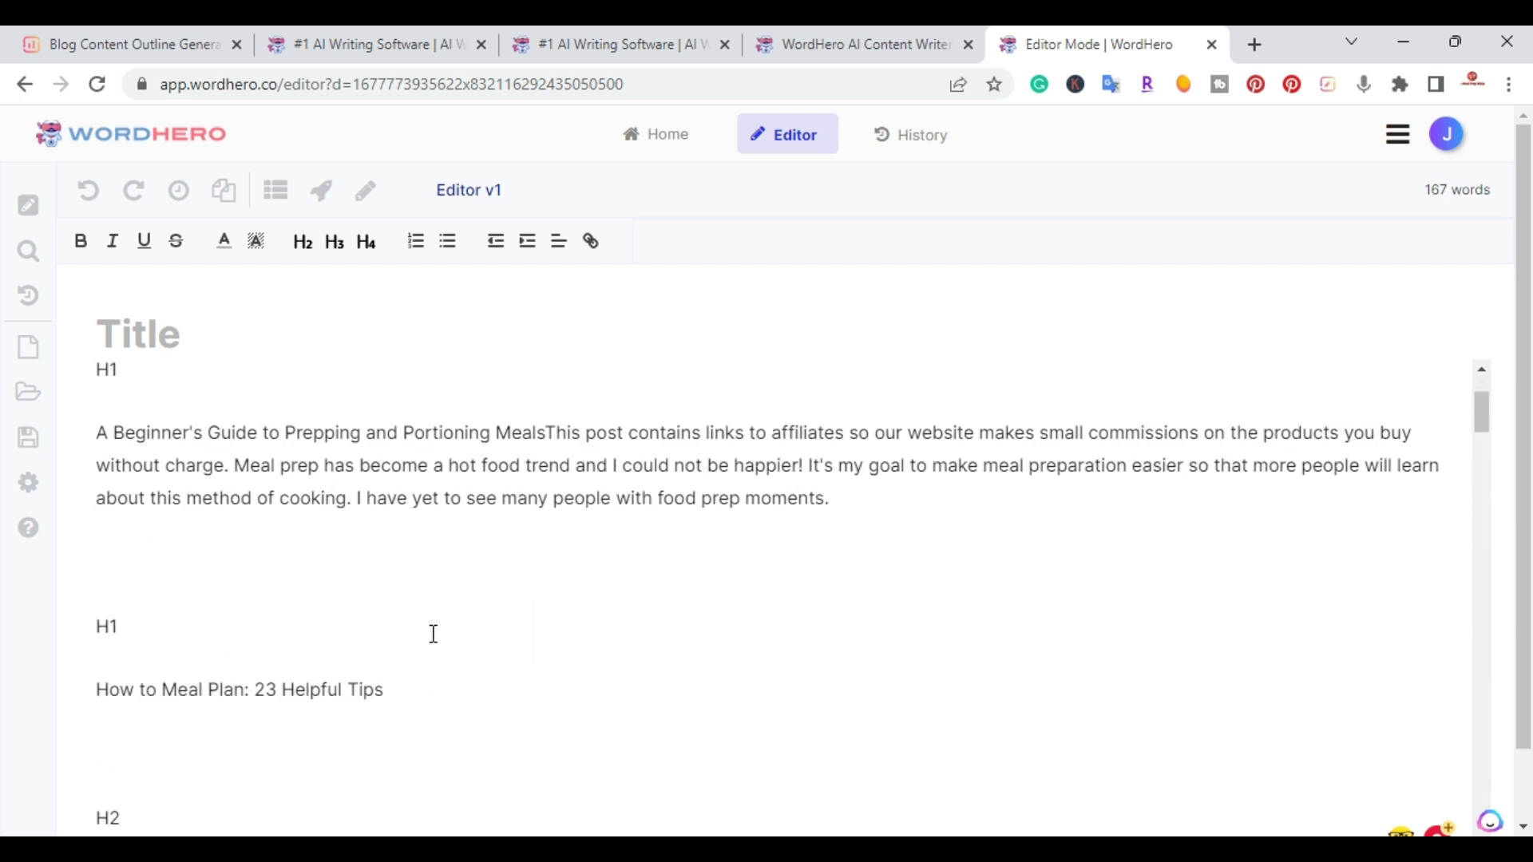
pyautogui.scroll(4, 433, 633)
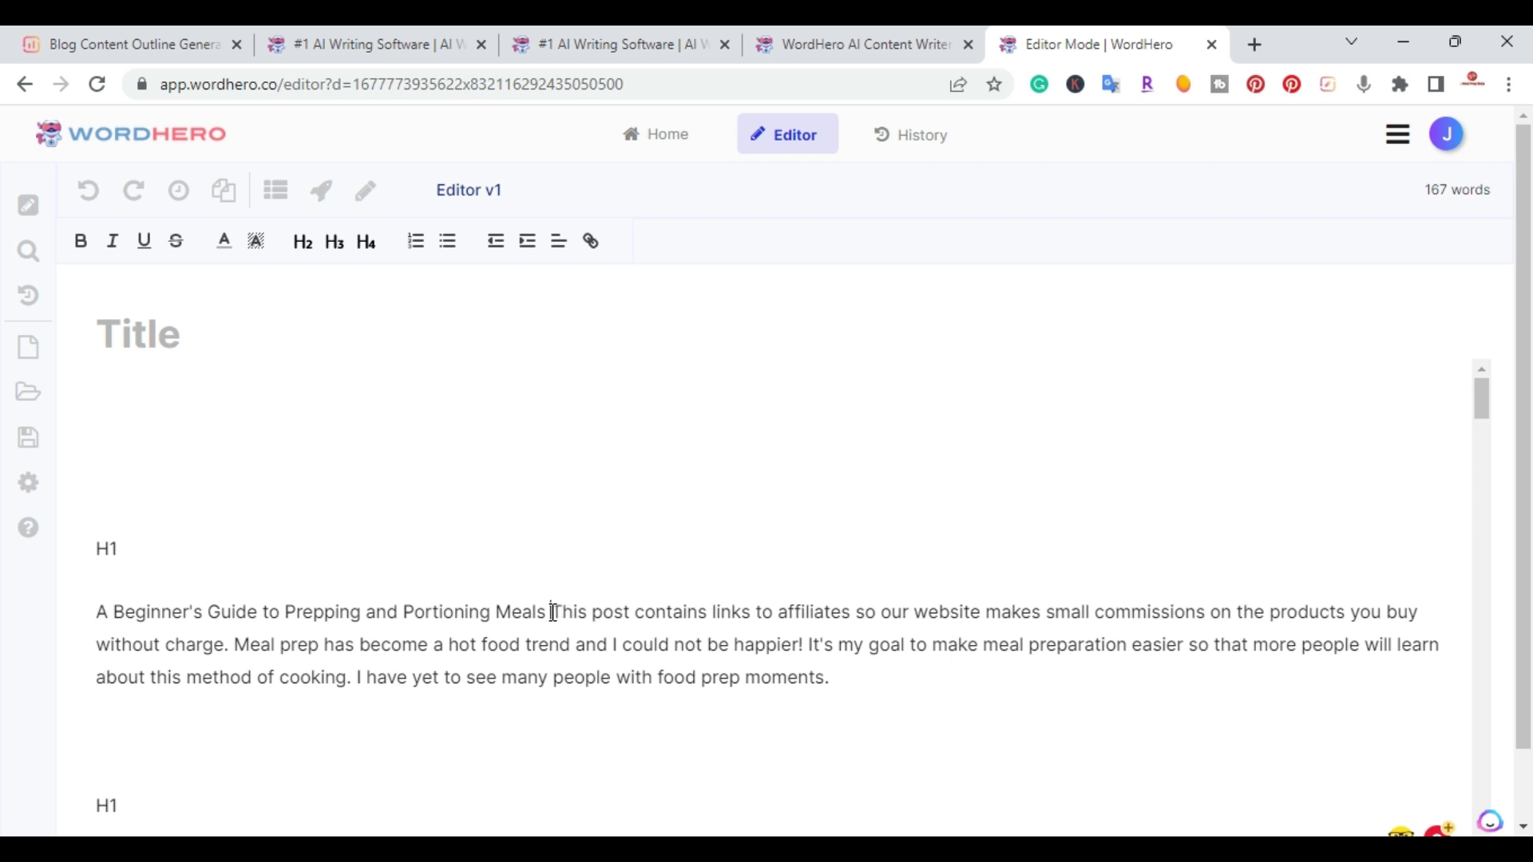
# Delete the stray H1/H2 labels and blank lines, leaving the title and plain headings at 92 words
pyautogui.moveTo(551, 618); pyautogui.dragTo(85, 636)
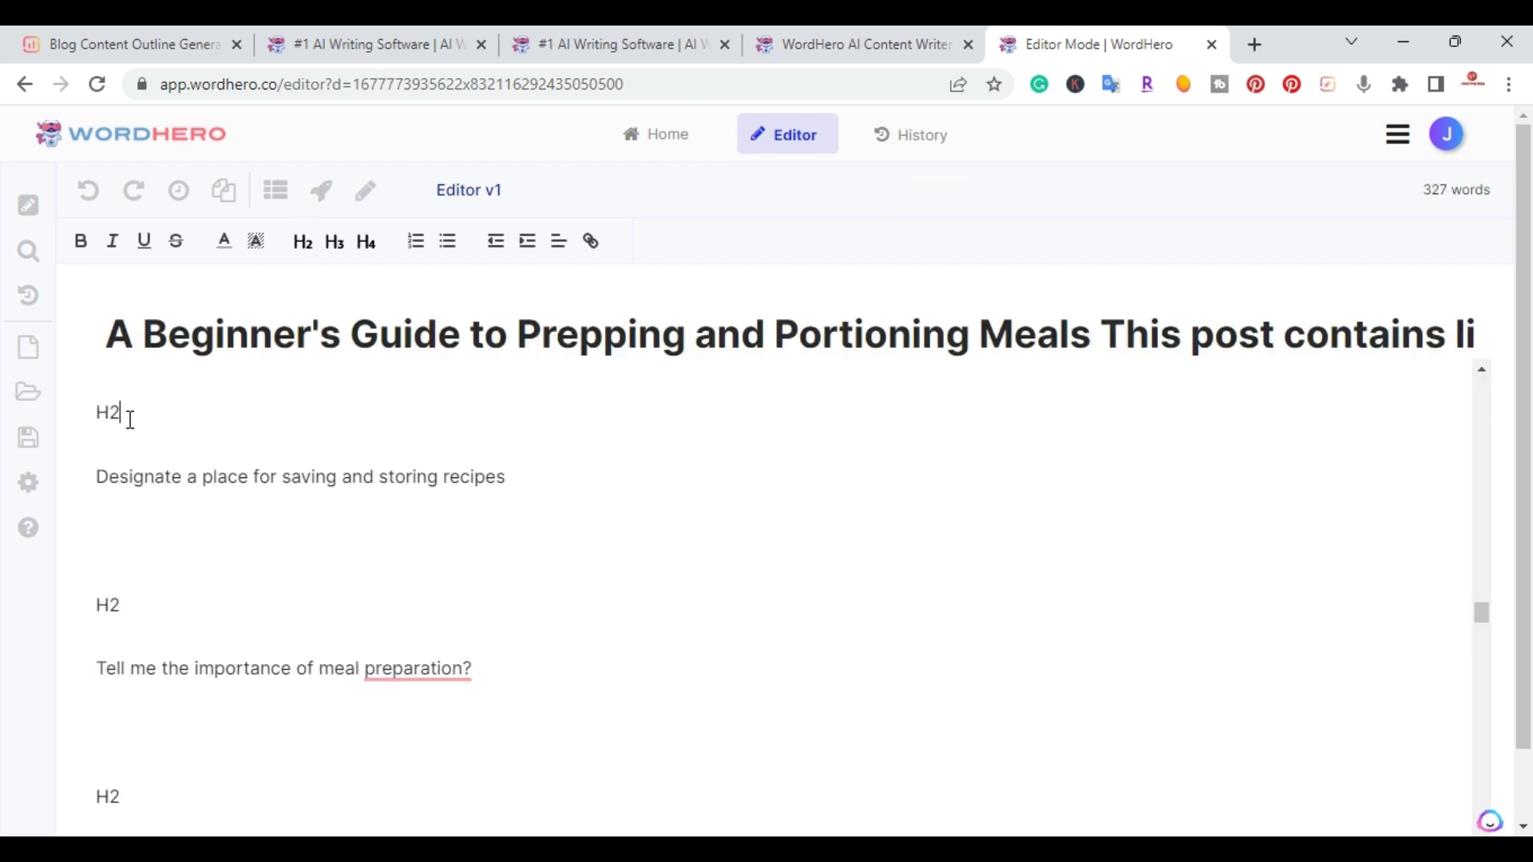
pyautogui.press('BackSpace')
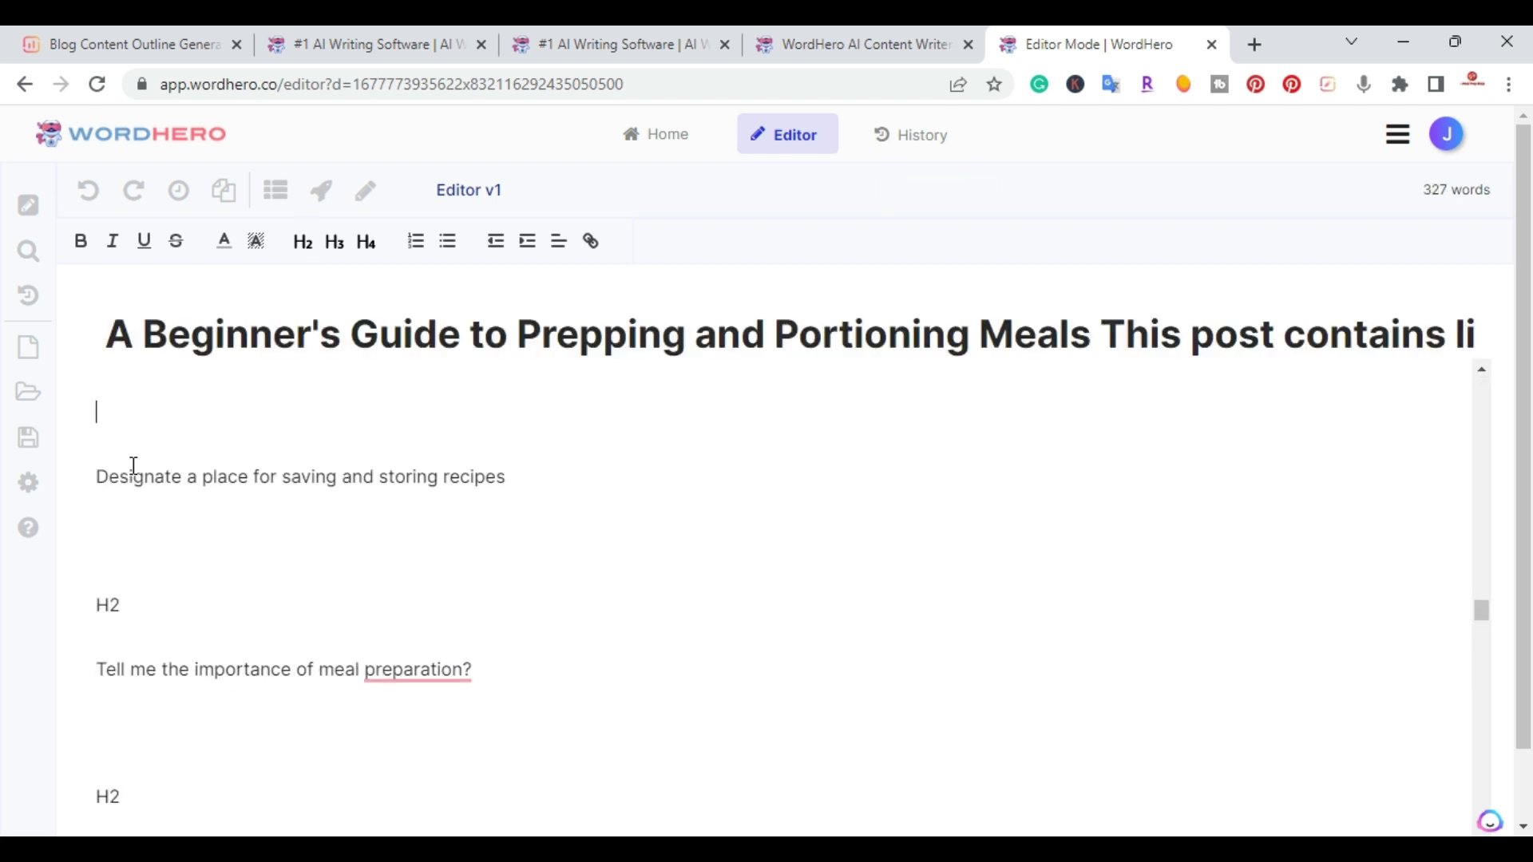
pyautogui.write('Buy in bulk')
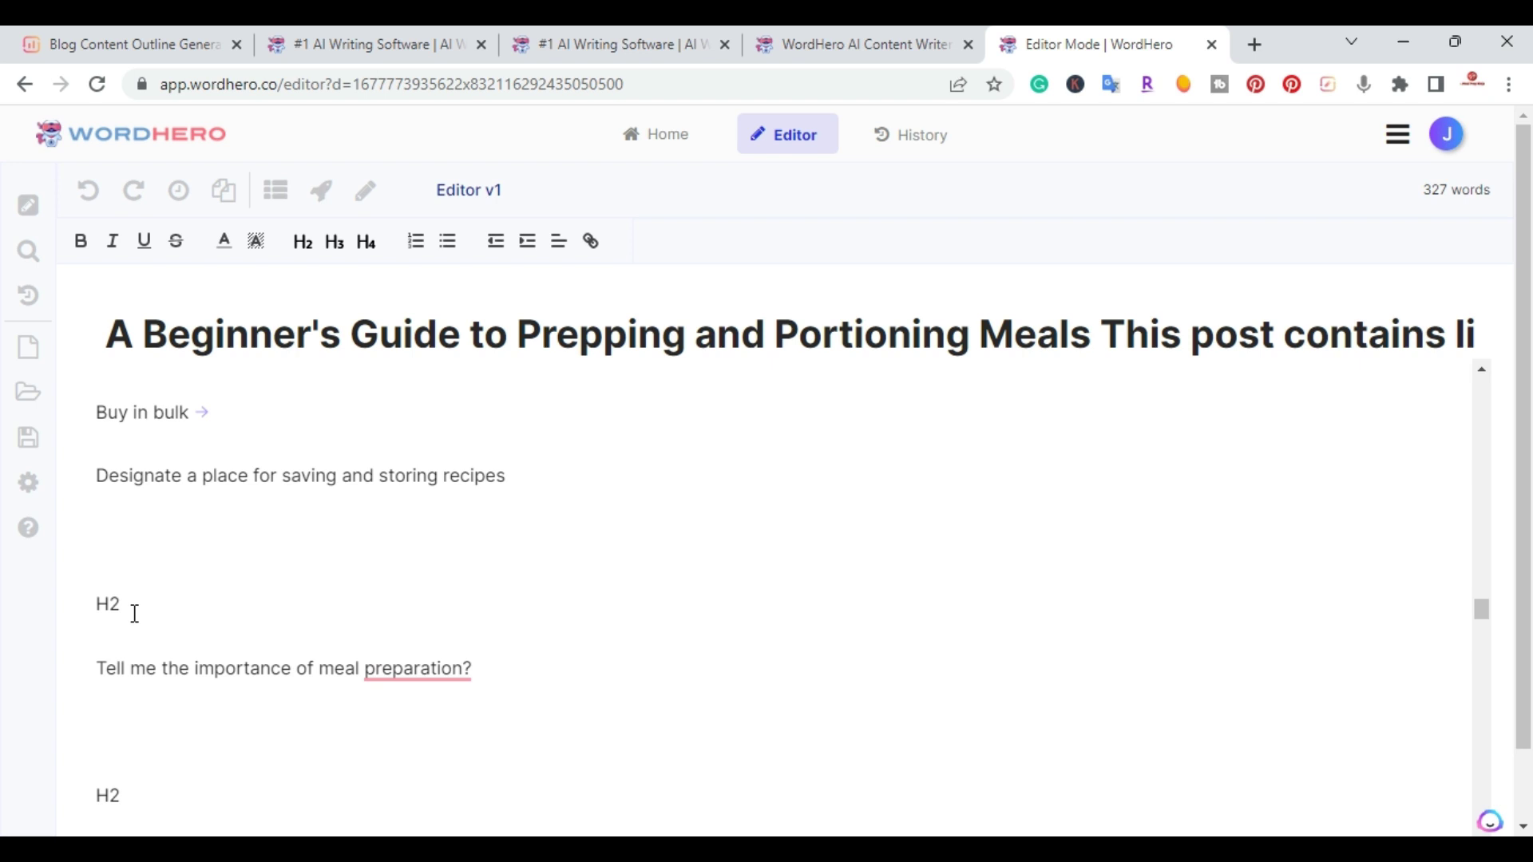
pyautogui.press('BackSpace')
pyautogui.press('BackSpace')
pyautogui.press('BackSpace')
pyautogui.press('BackSpace')
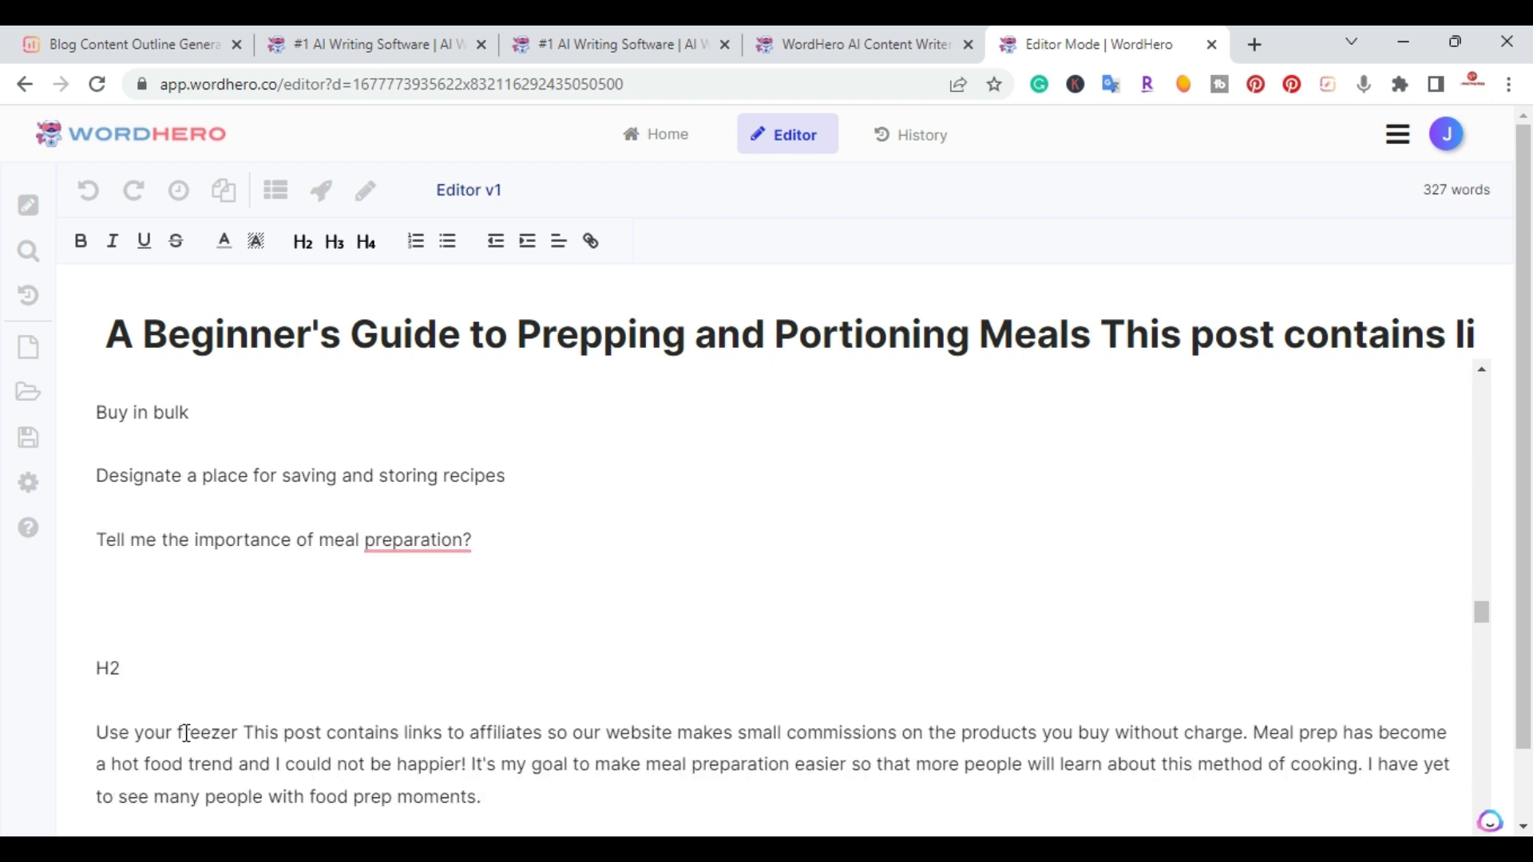
pyautogui.click(130, 669)
pyautogui.press('BackSpace')
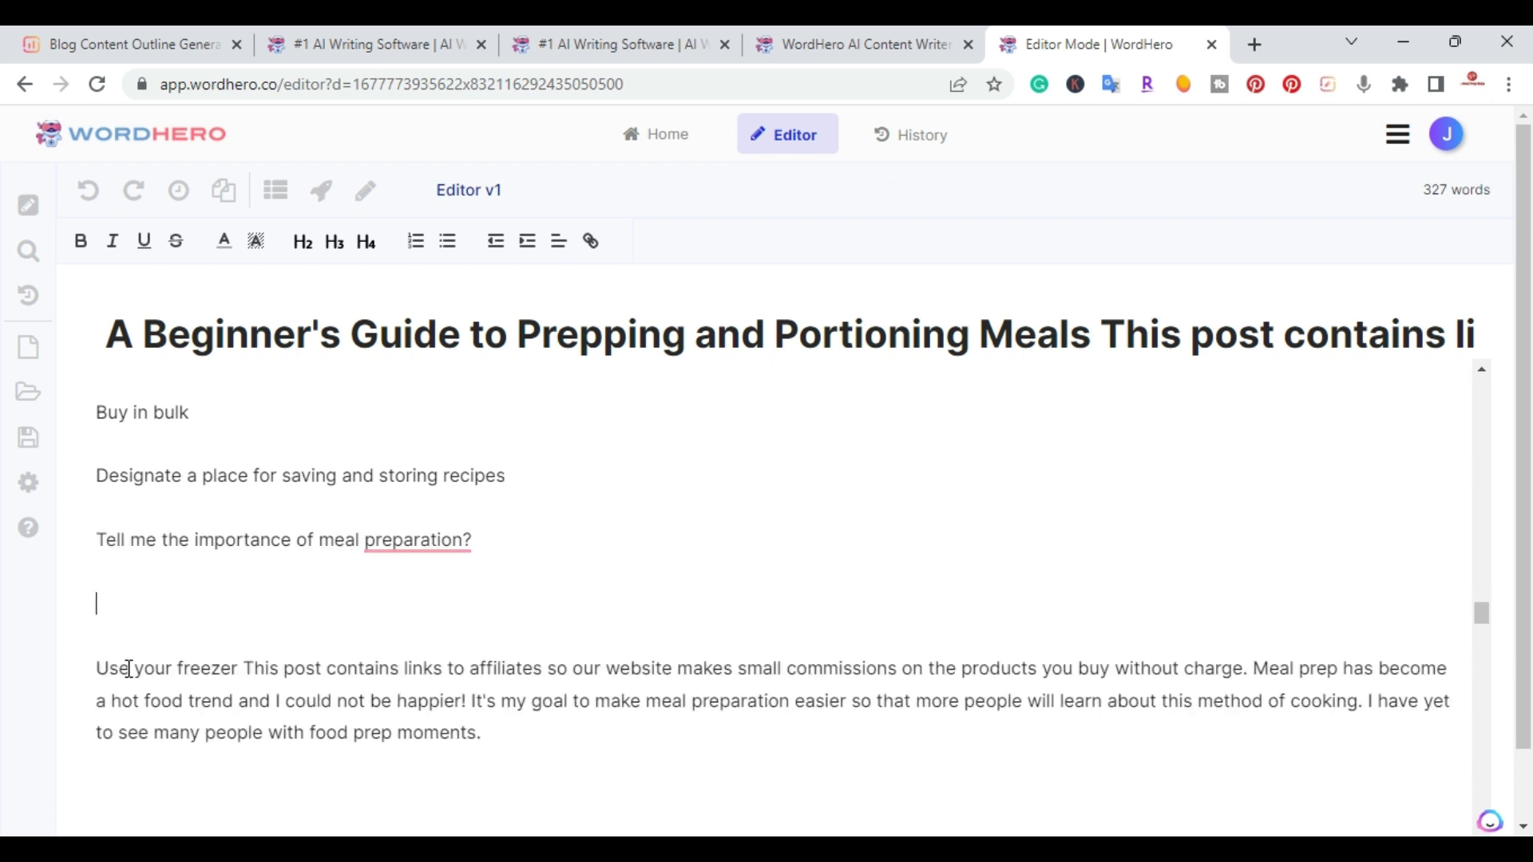
pyautogui.press('BackSpace')
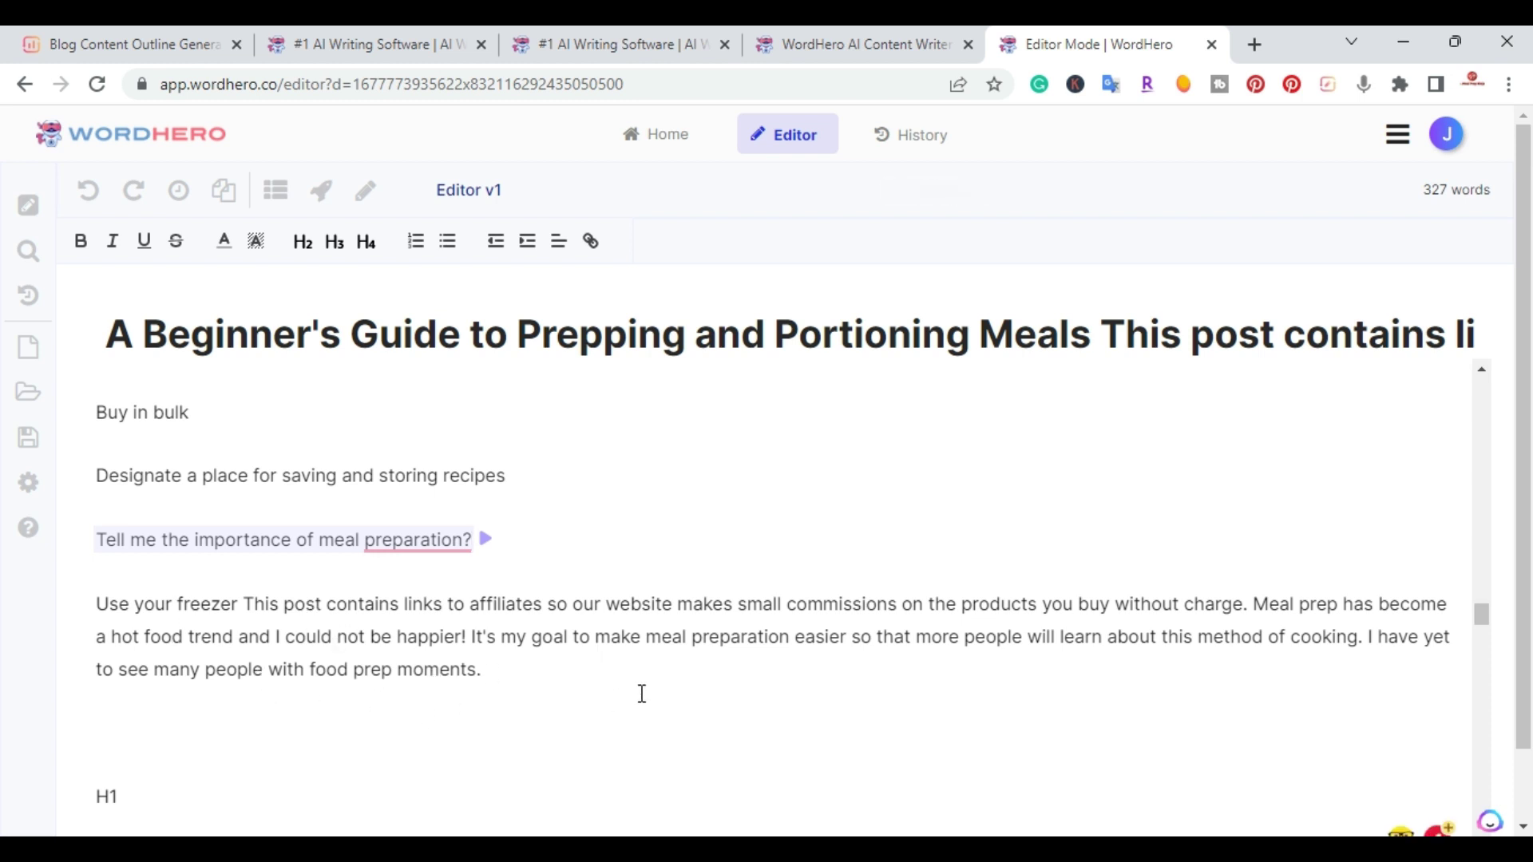
pyautogui.scroll(-3, 495, 687)
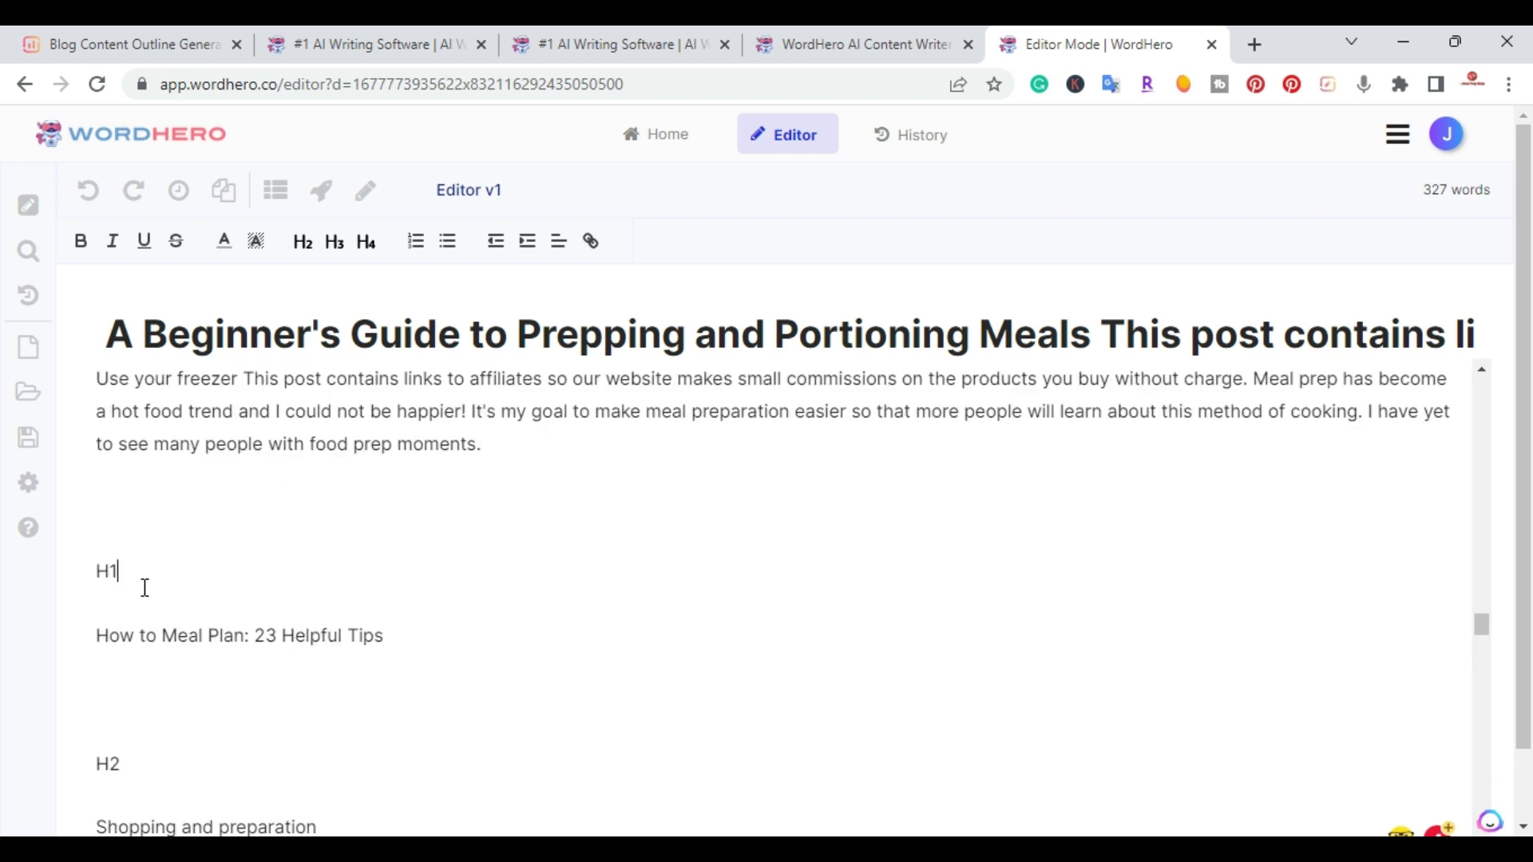
pyautogui.press('BackSpace')
pyautogui.press('BackSpace')
pyautogui.press('BackSpace')
pyautogui.press('BackSpace')
pyautogui.press('BackSpace')
pyautogui.press('BackSpace')
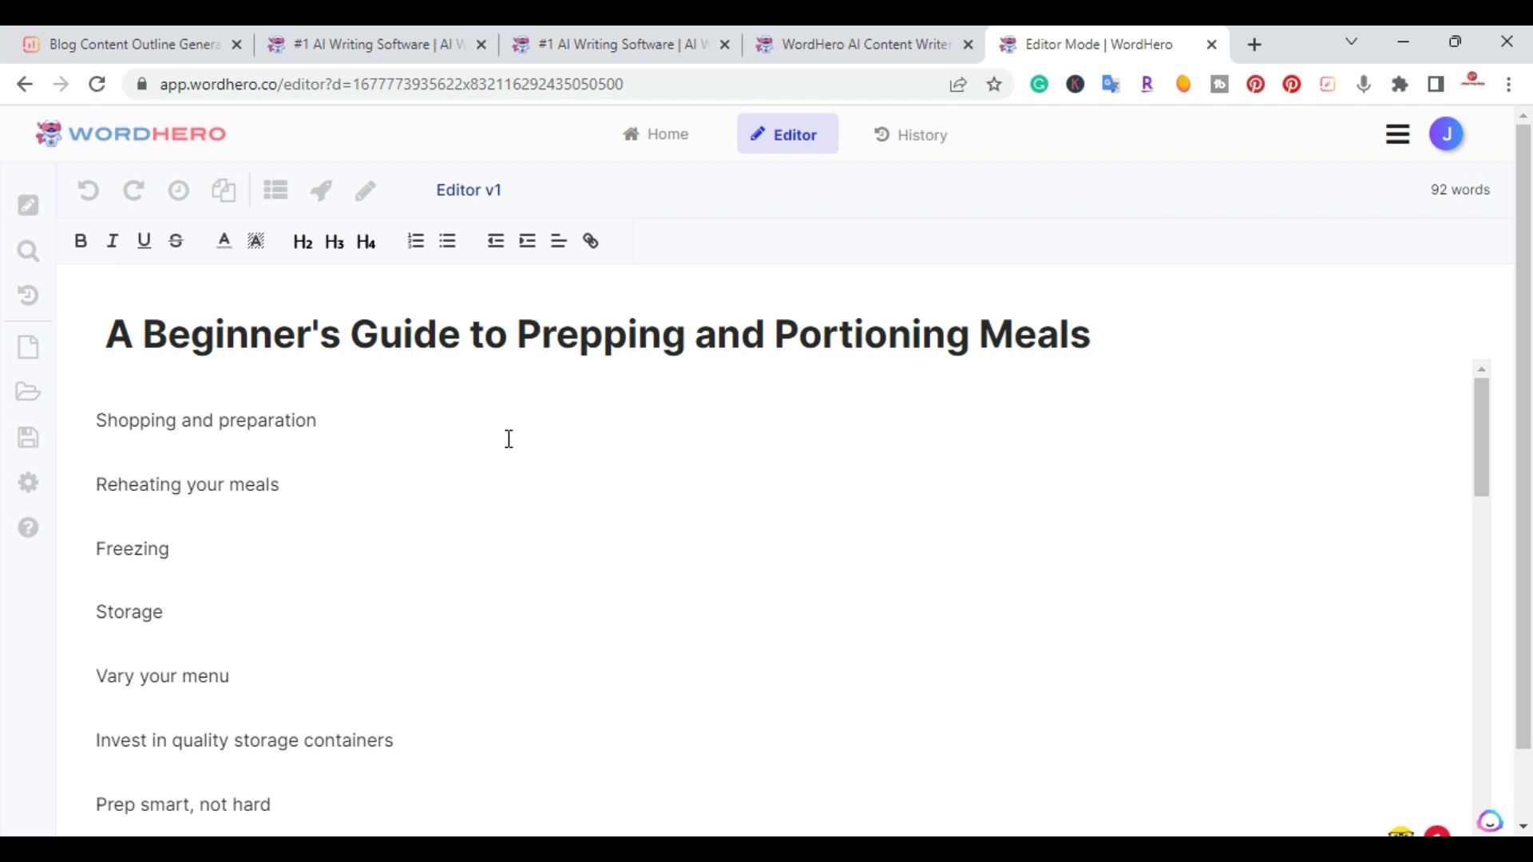
pyautogui.scroll(-3, 516, 492)
pyautogui.scroll(3, 514, 492)
pyautogui.scroll(-2, 447, 435)
pyautogui.scroll(2, 428, 438)
pyautogui.scroll(-13, 170, 482)
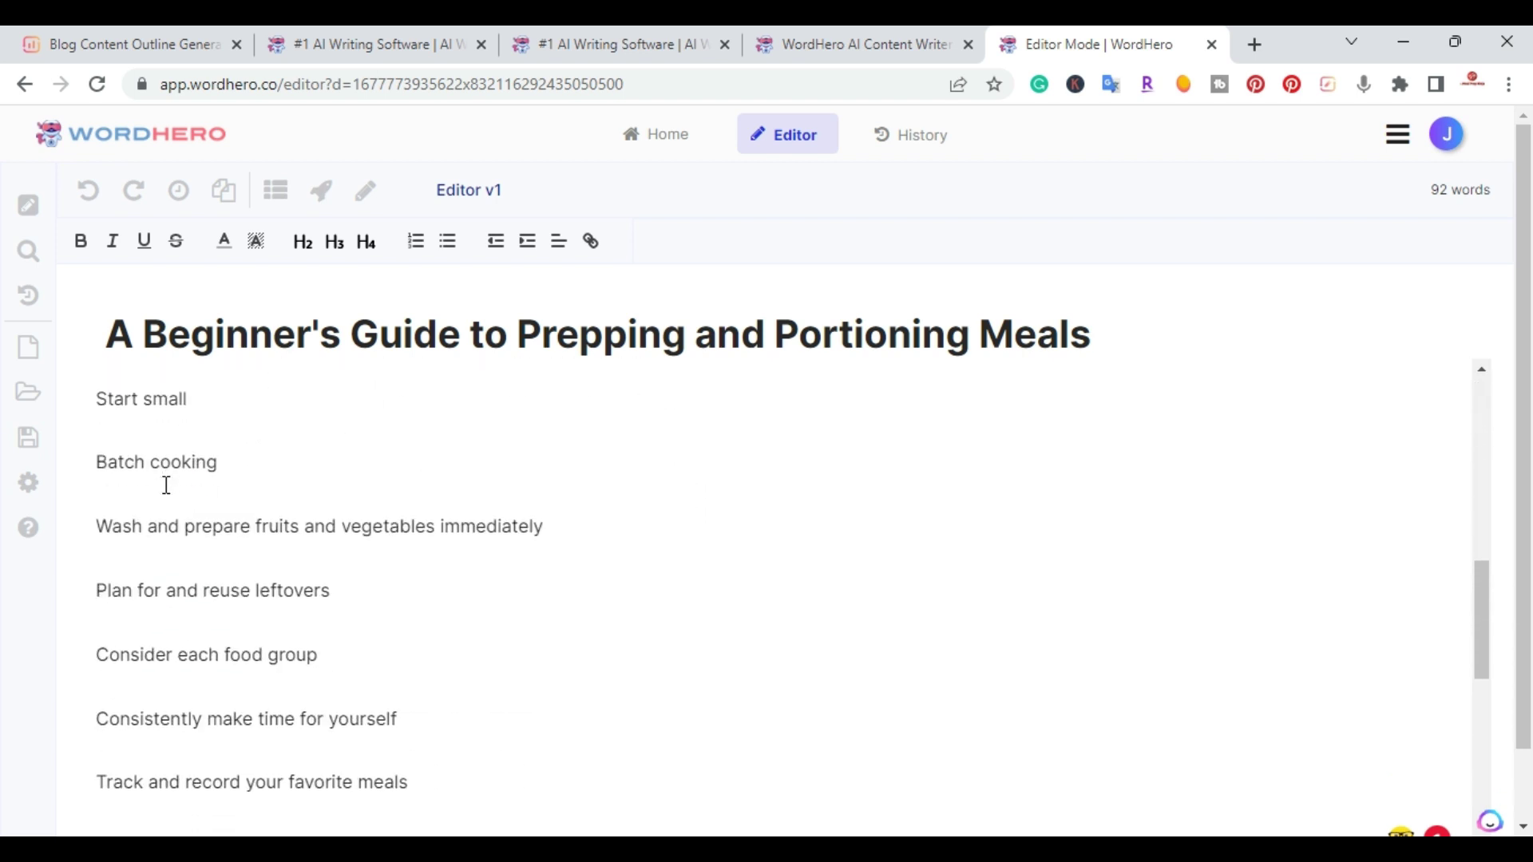
pyautogui.scroll(-11, 166, 484)
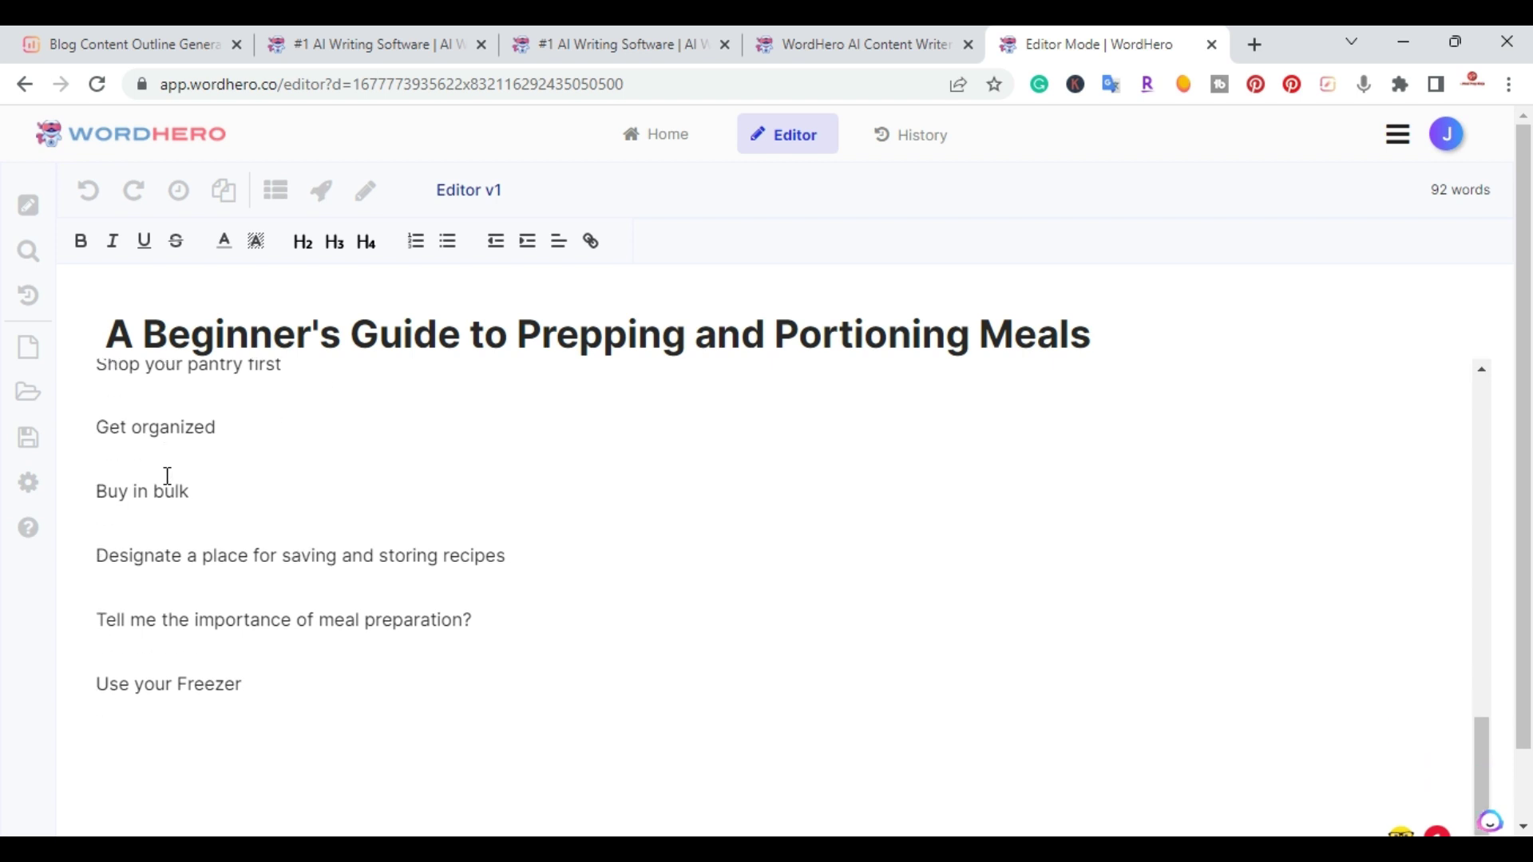
pyautogui.scroll(18, 167, 476)
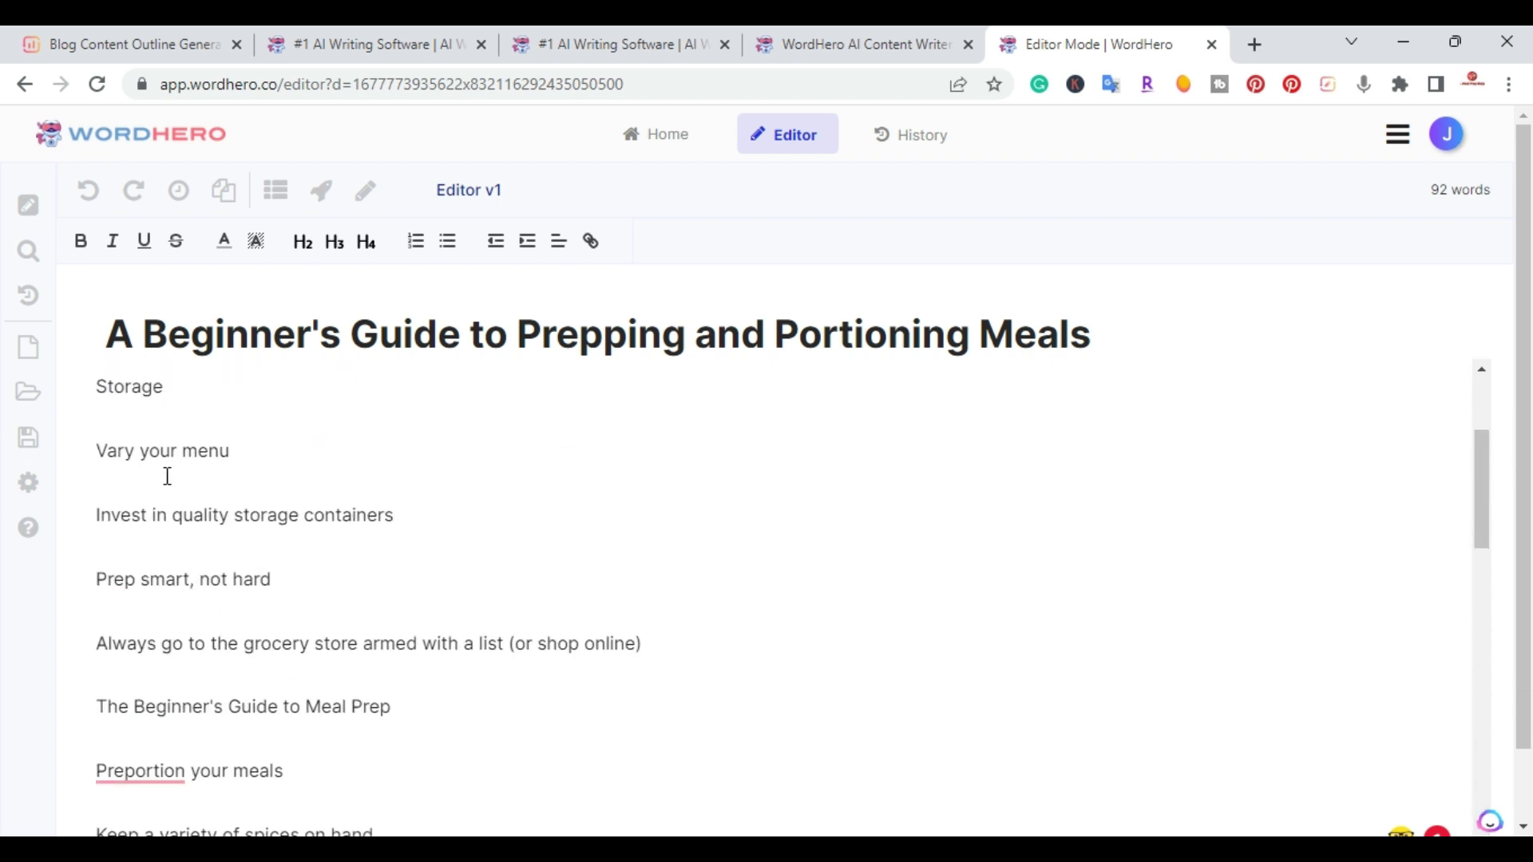
# Select the six headings from Shopping and preparation to Invest in quality storage containers
pyautogui.scroll(4, 167, 477)
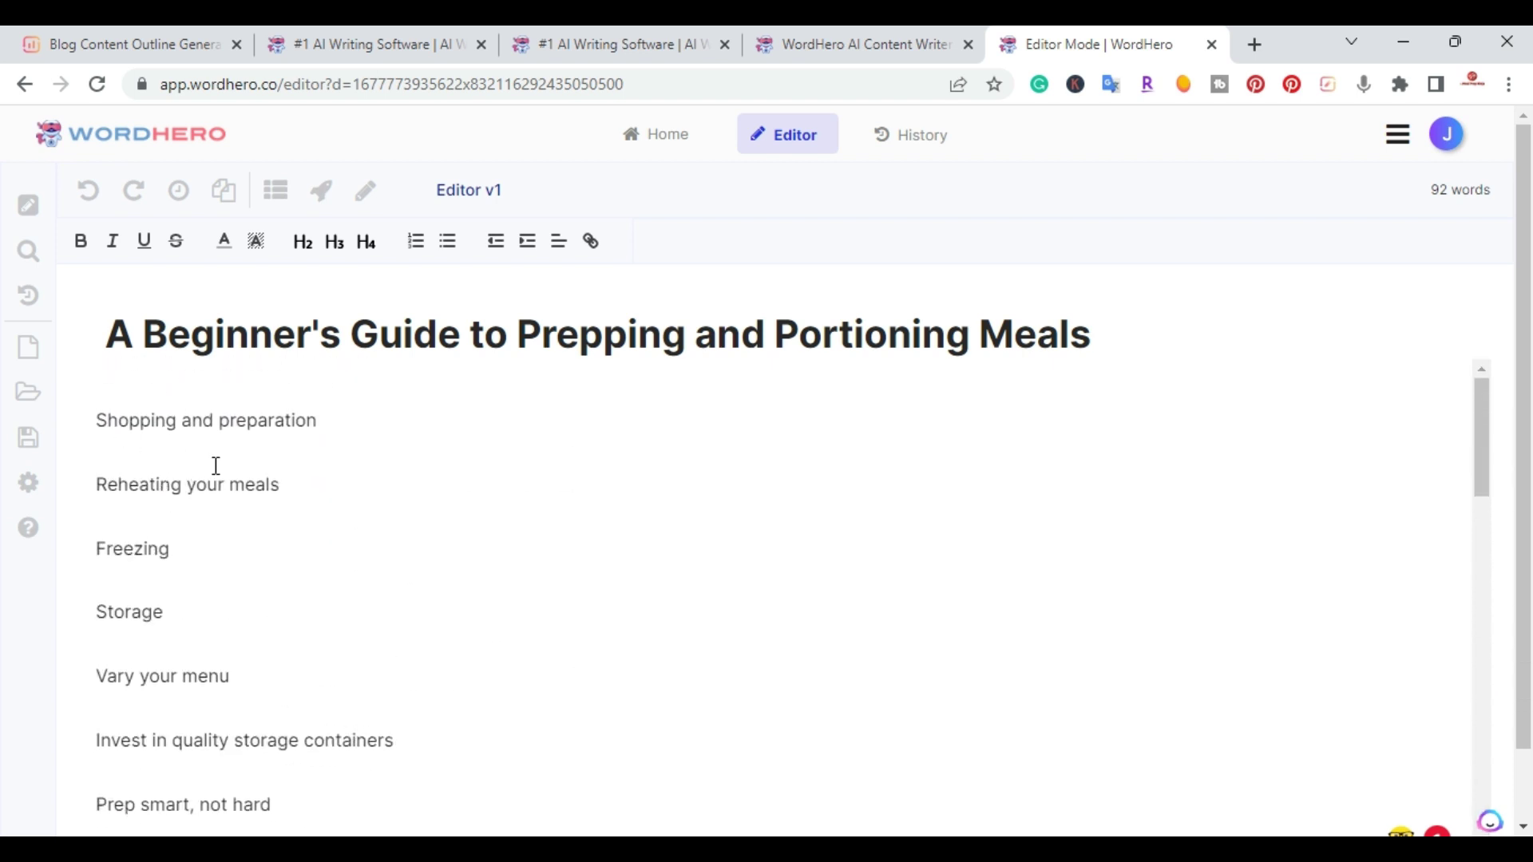
pyautogui.moveTo(109, 429); pyautogui.dragTo(417, 754)
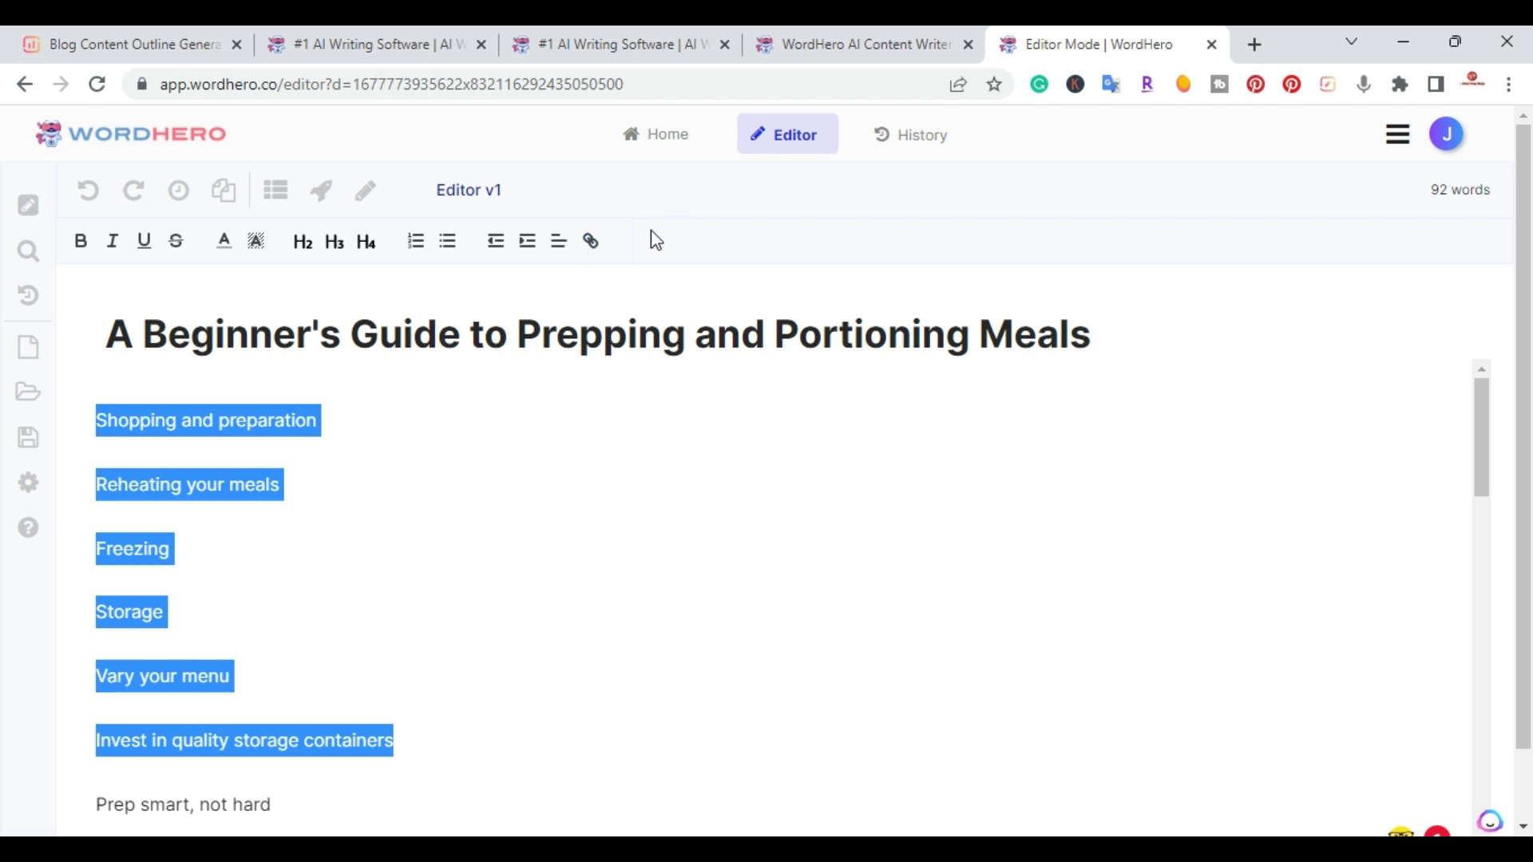
pyautogui.moveTo(297, 209)
pyautogui.moveTo(337, 224)
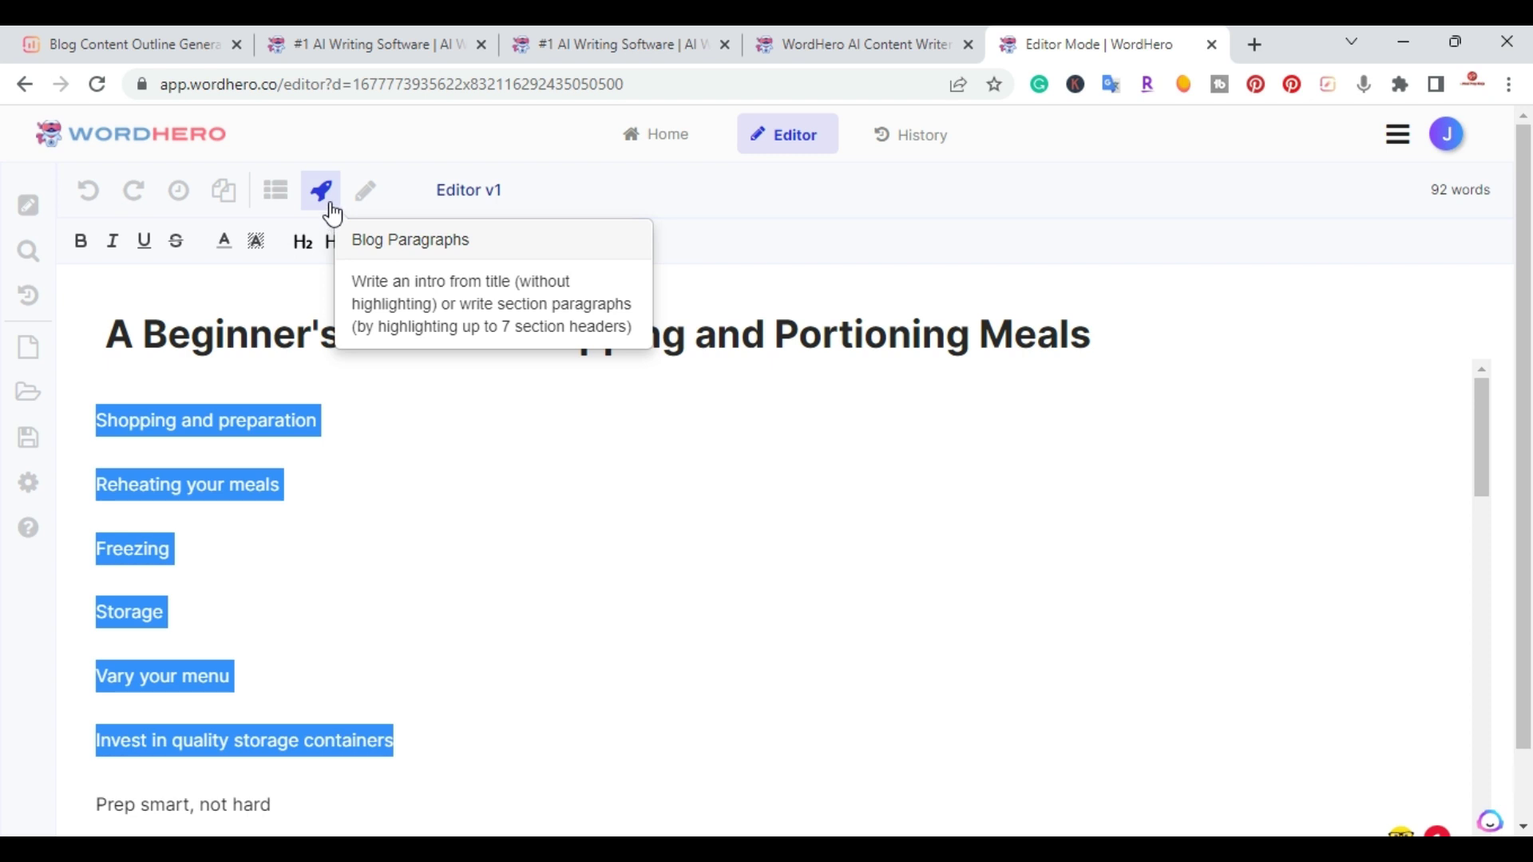
# Run Blog Paragraphs on the six selected headings, growing the draft to 1160 words
pyautogui.click(320, 191)
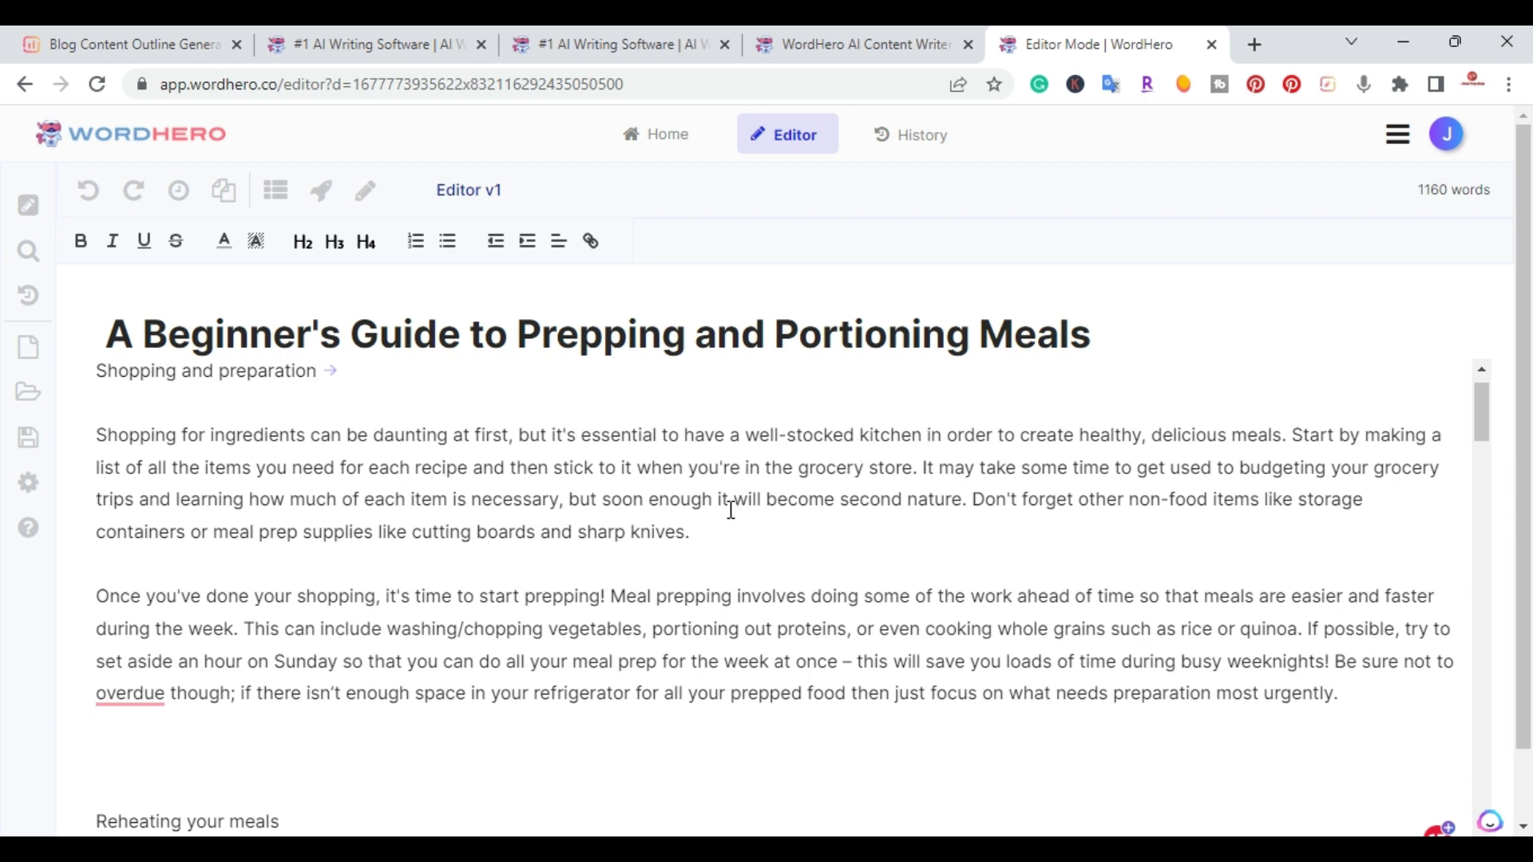
pyautogui.scroll(-3, 731, 509)
pyautogui.scroll(4, 731, 510)
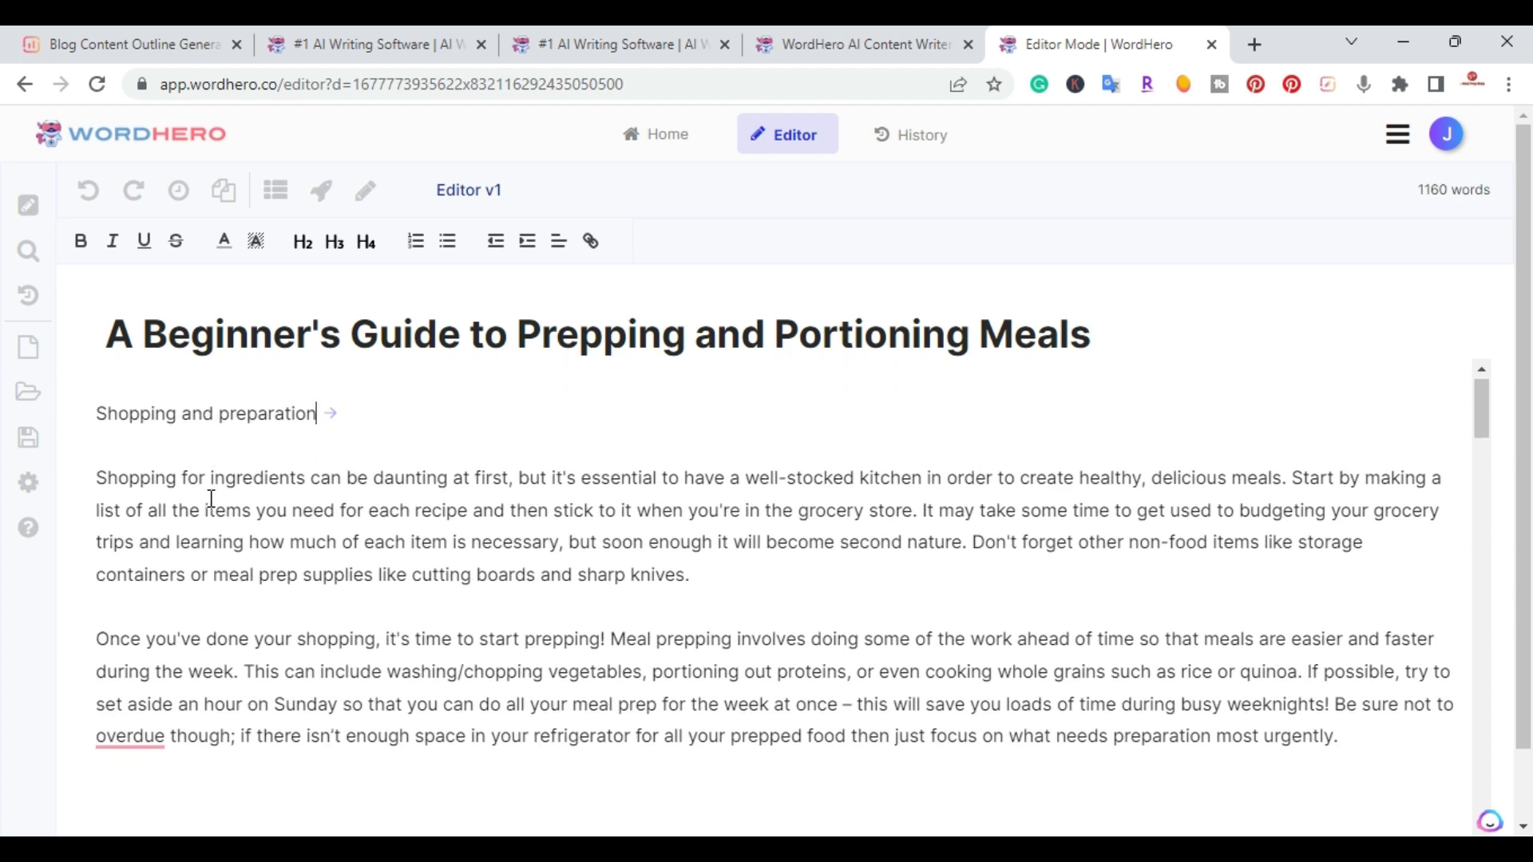
pyautogui.scroll(-3, 212, 498)
pyautogui.scroll(-5, 211, 498)
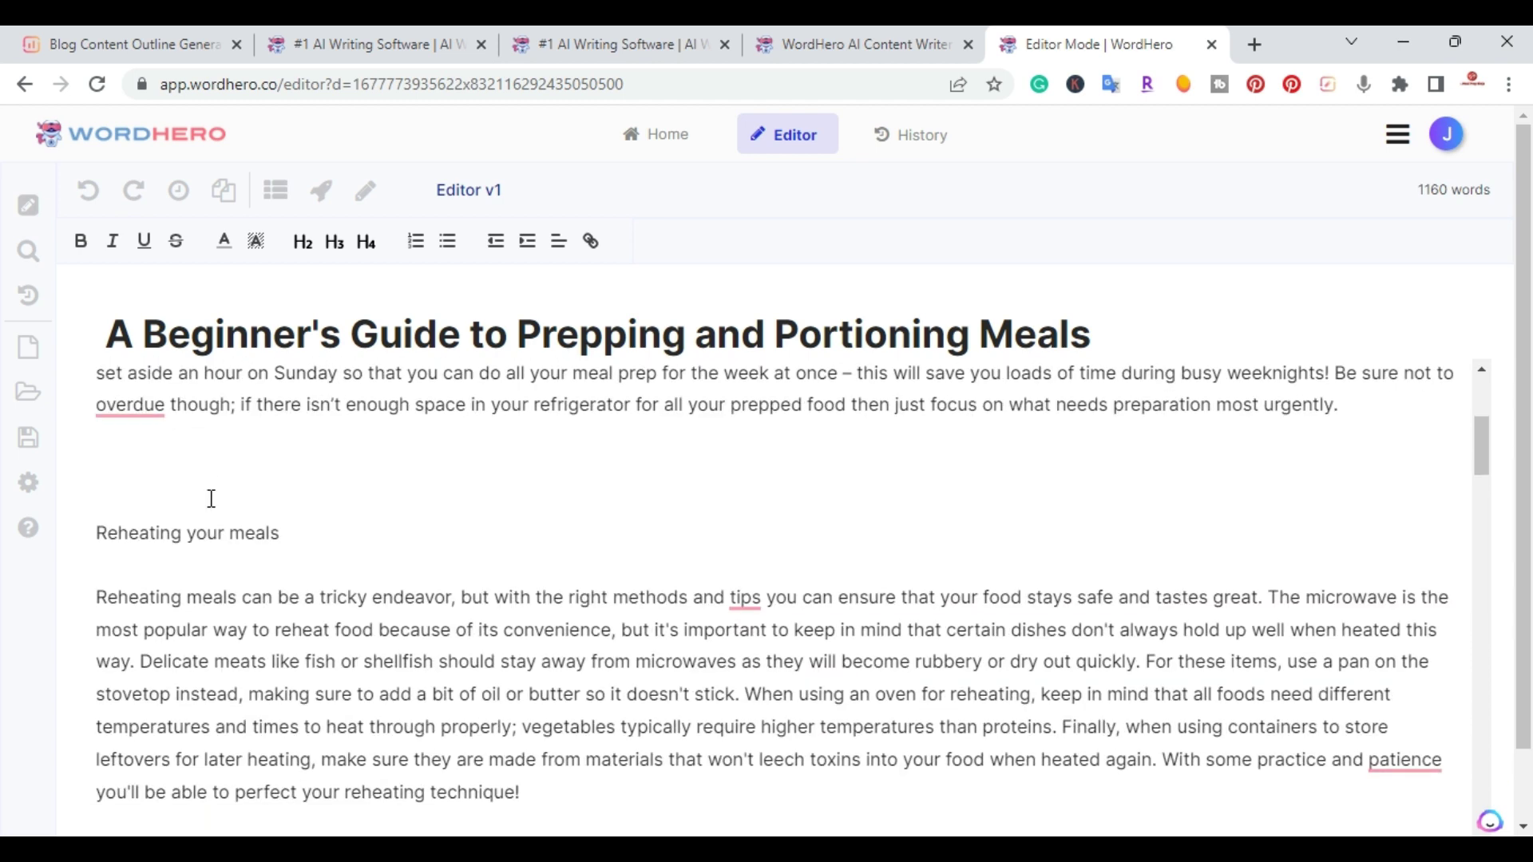
pyautogui.scroll(-10, 216, 527)
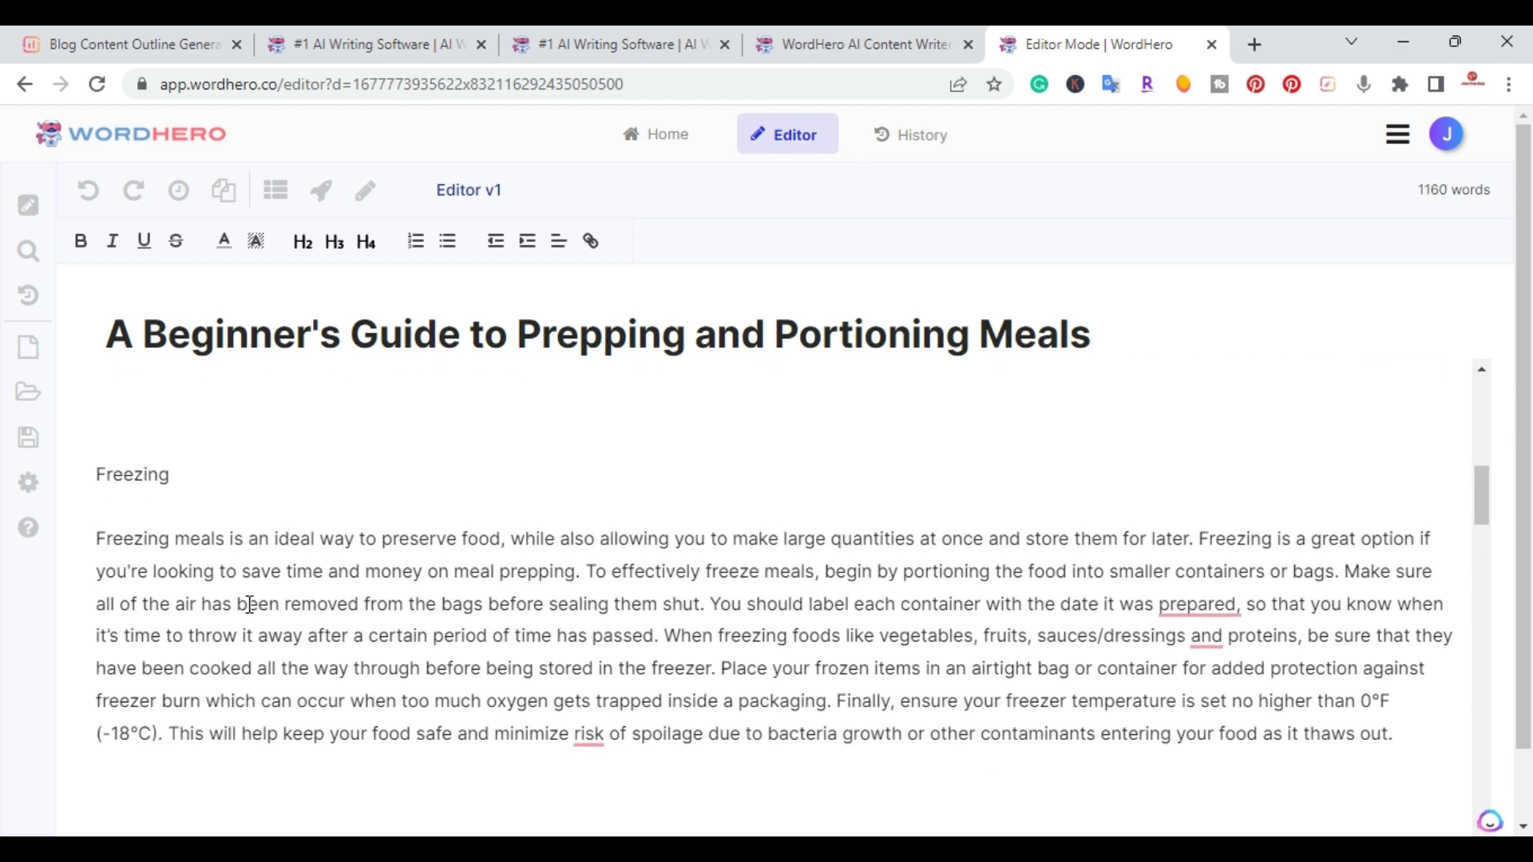
pyautogui.scroll(-5, 249, 601)
pyautogui.scroll(3, 247, 601)
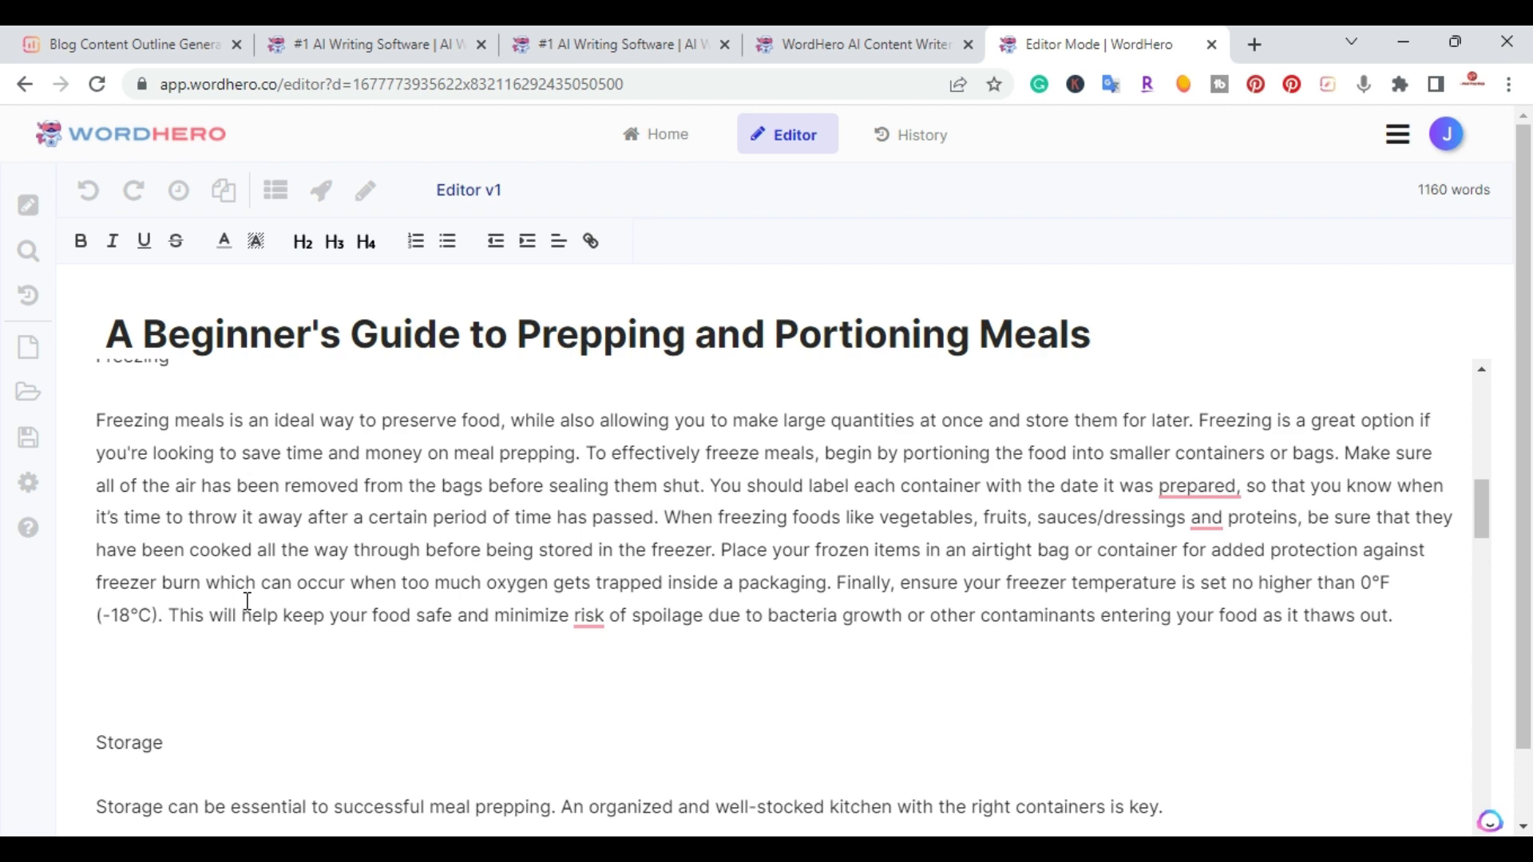
pyautogui.scroll(-7, 660, 655)
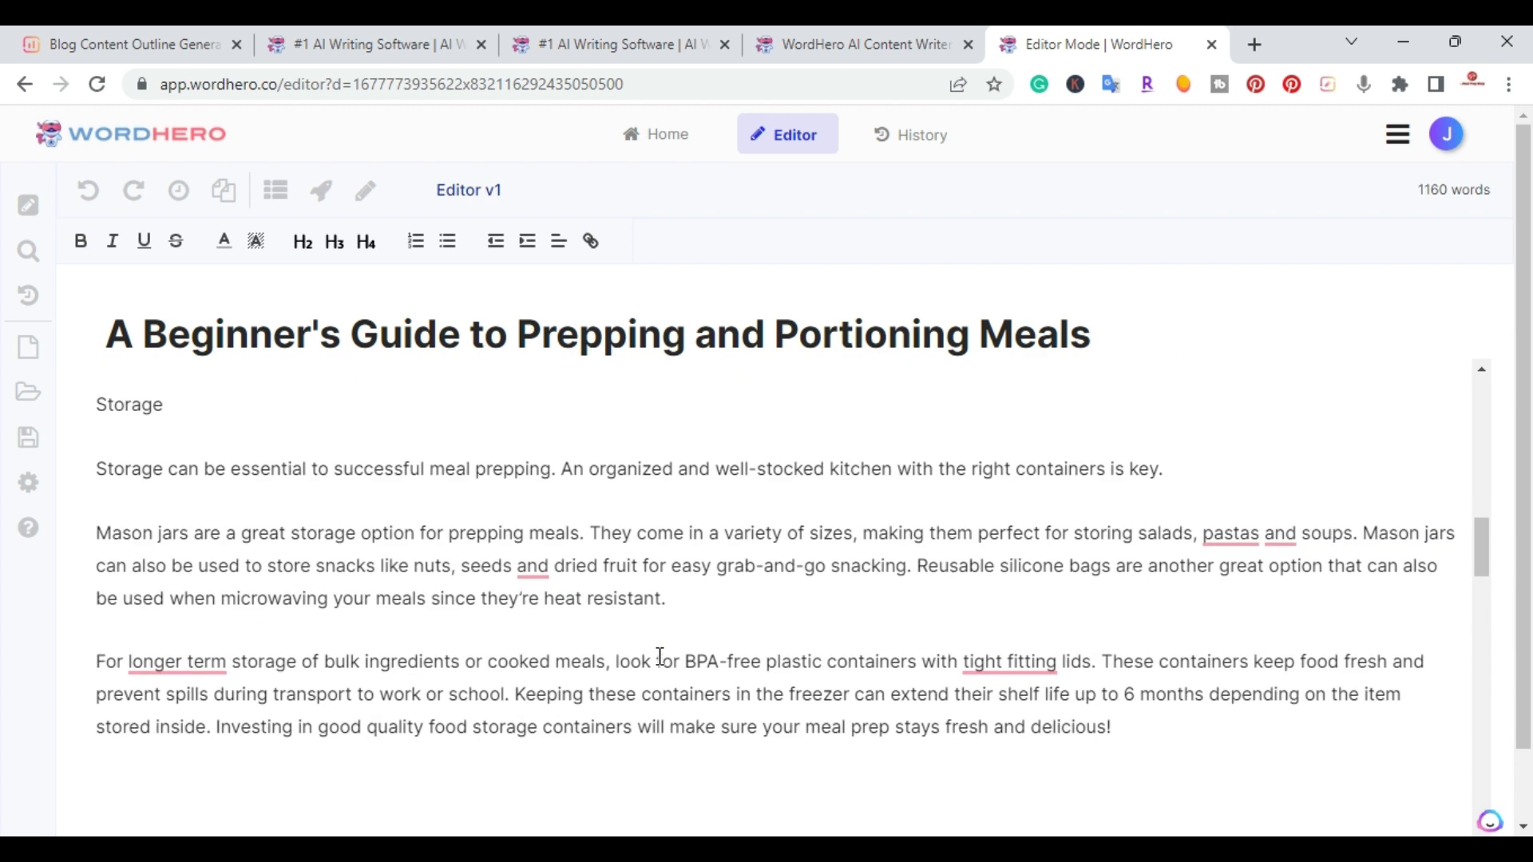
pyautogui.scroll(-1, 659, 657)
pyautogui.scroll(2, 660, 656)
pyautogui.scroll(-15, 660, 657)
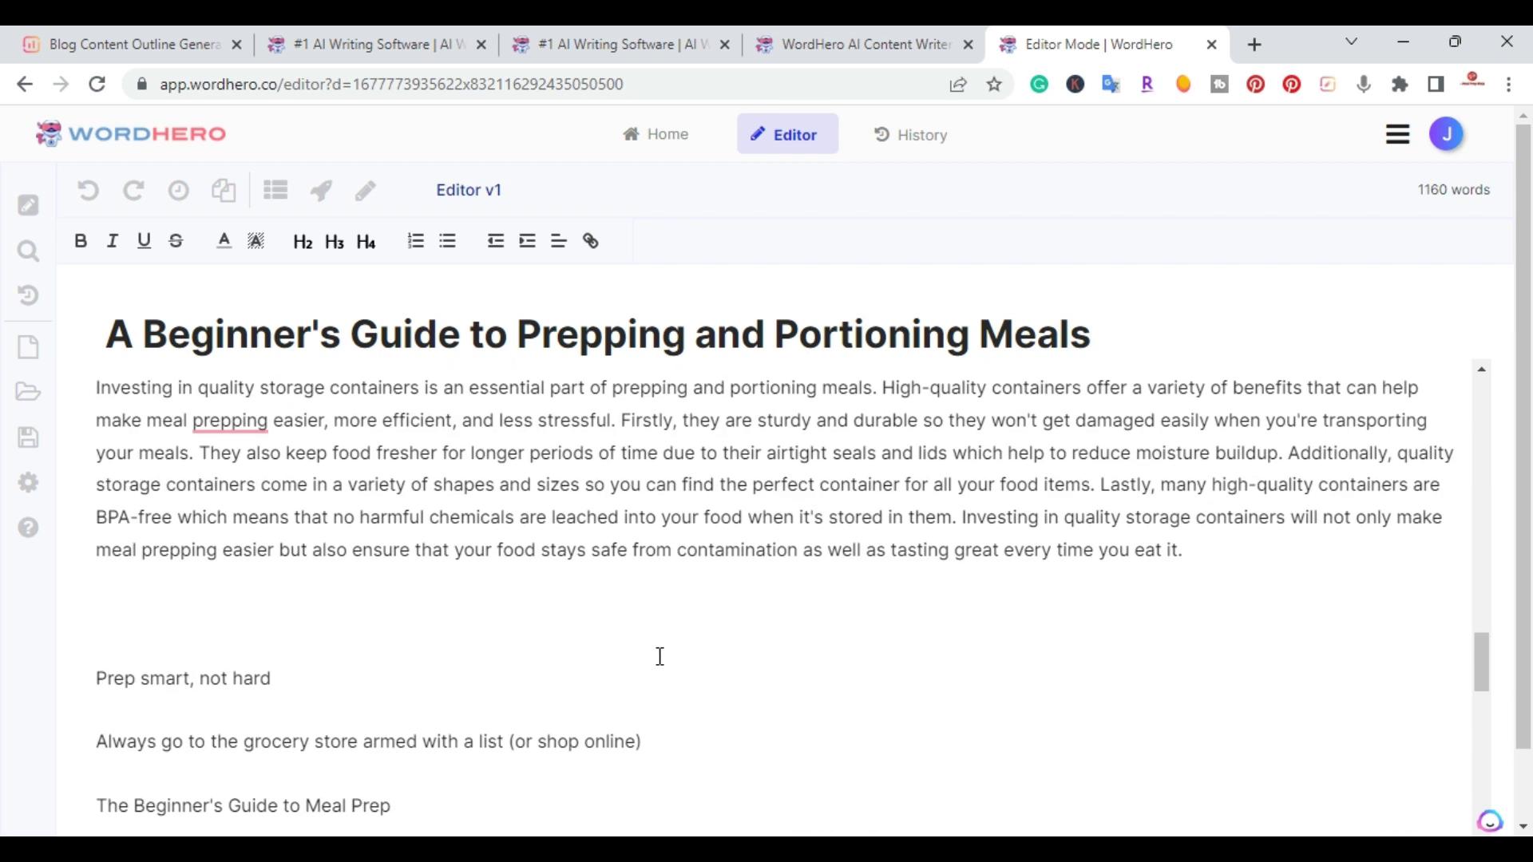
pyautogui.scroll(12, 654, 652)
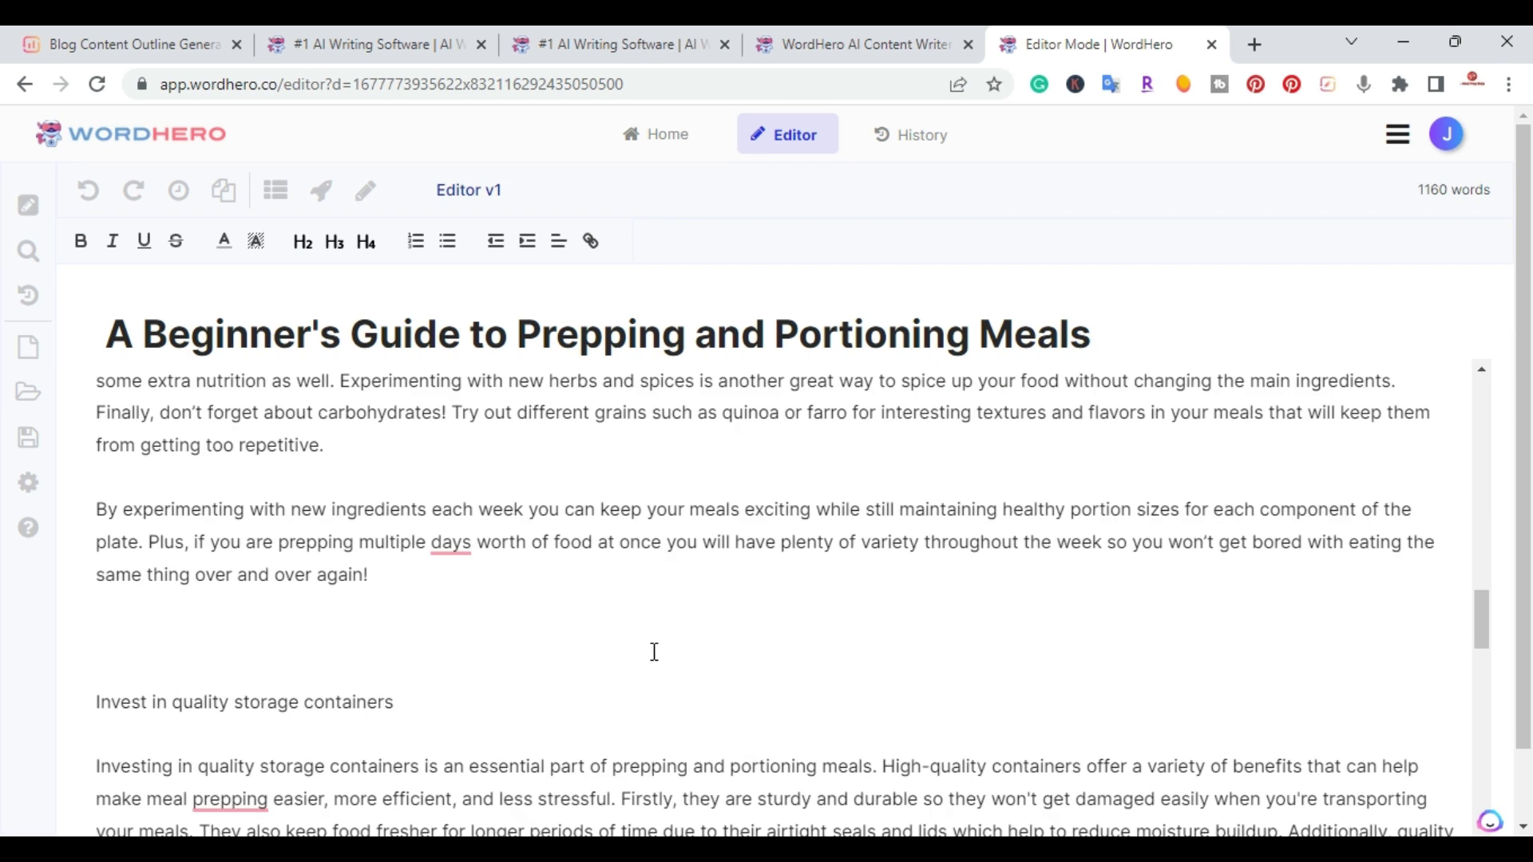
pyautogui.scroll(-3, 654, 652)
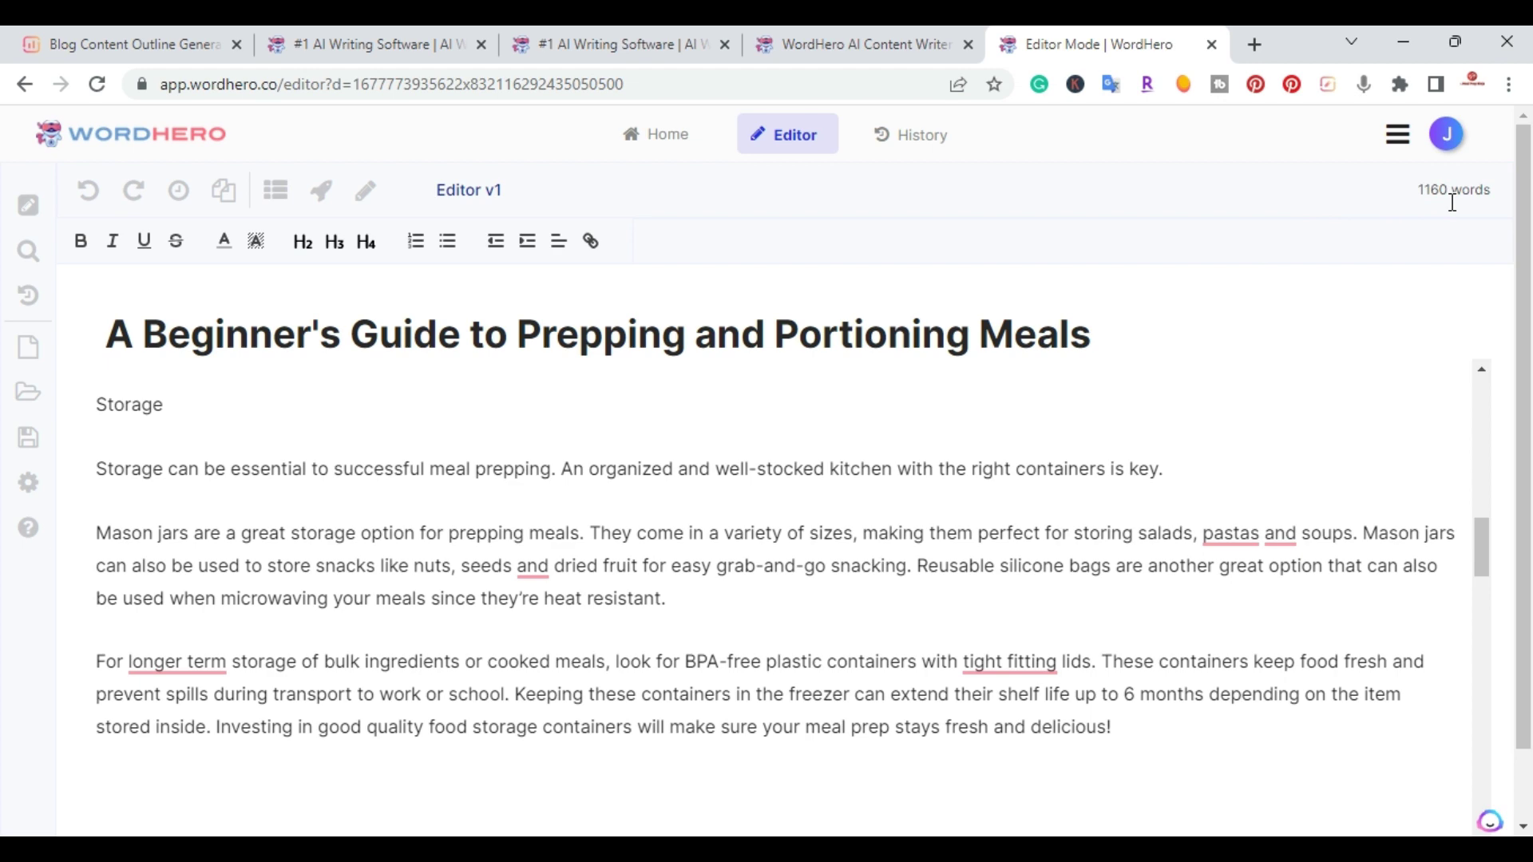
pyautogui.scroll(-15, 903, 542)
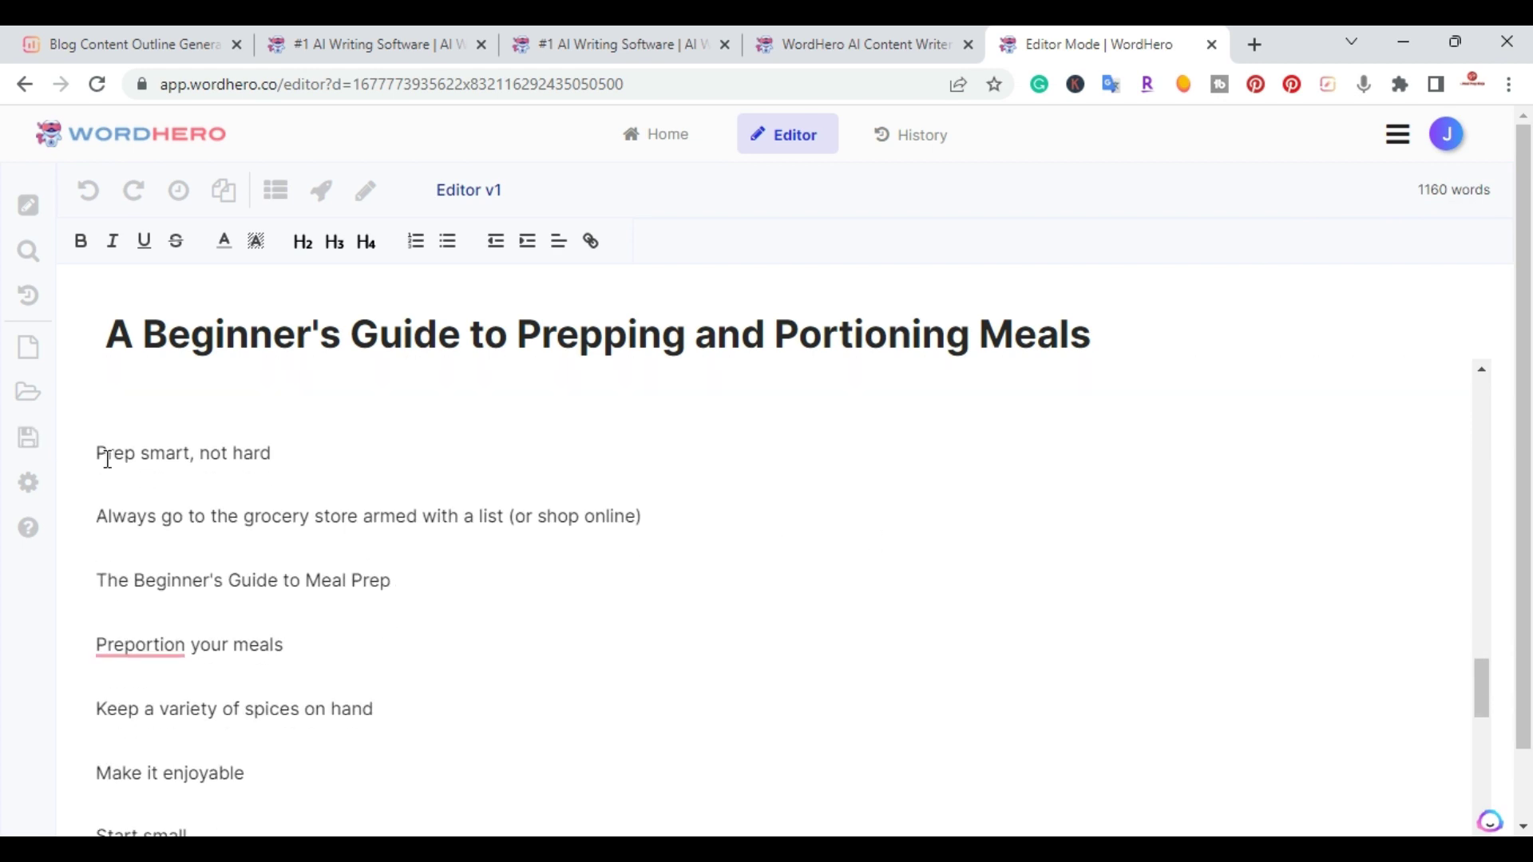
# Run Blog Paragraphs on the headings Prep smart, not hard through Make it enjoyable, reaching 2325 words
pyautogui.moveTo(98, 451); pyautogui.dragTo(492, 746)
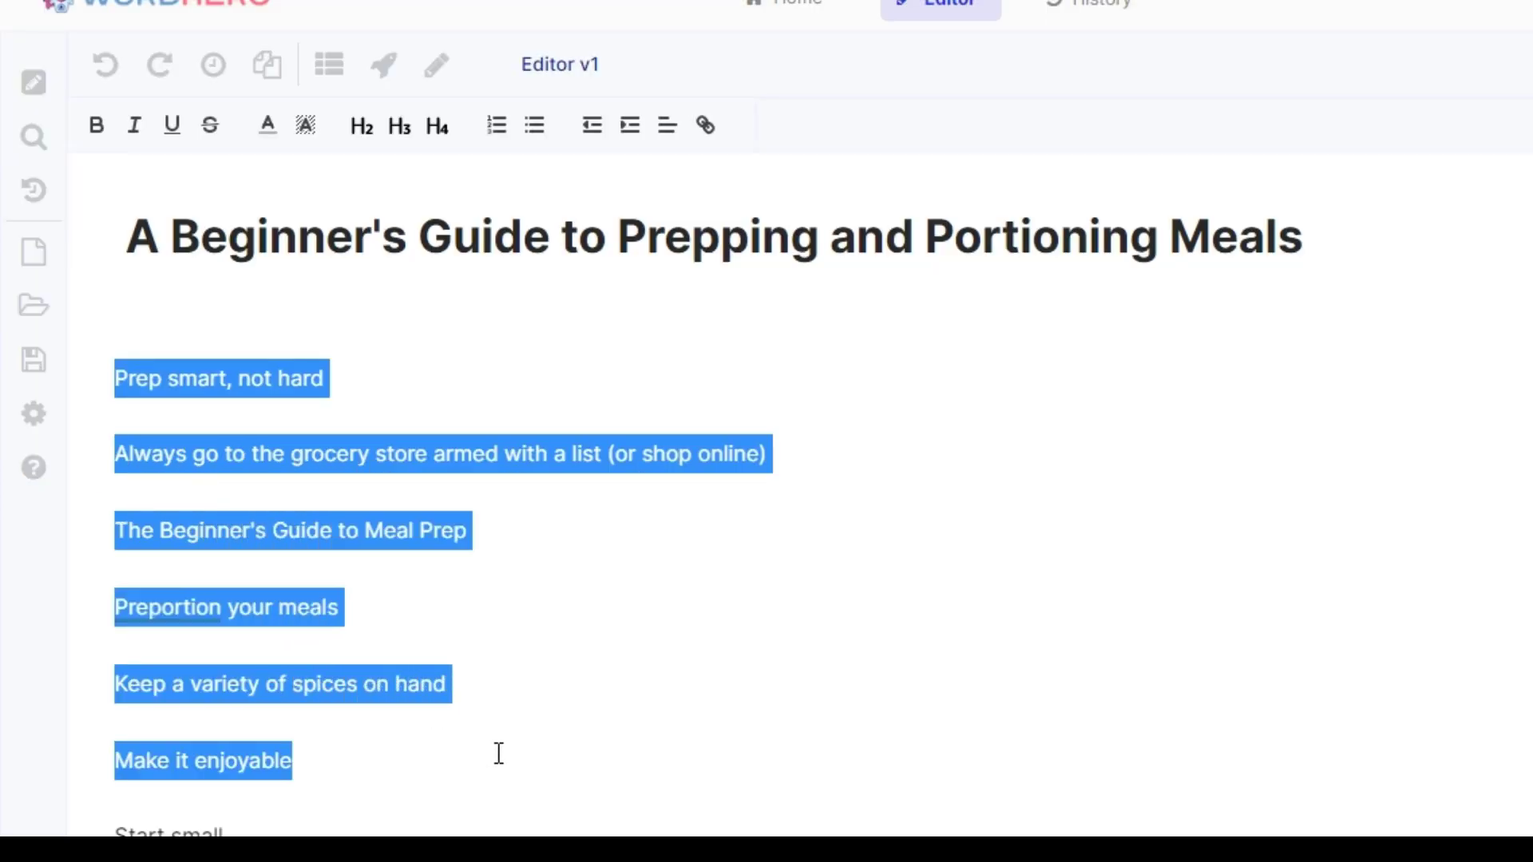
pyautogui.click(384, 66)
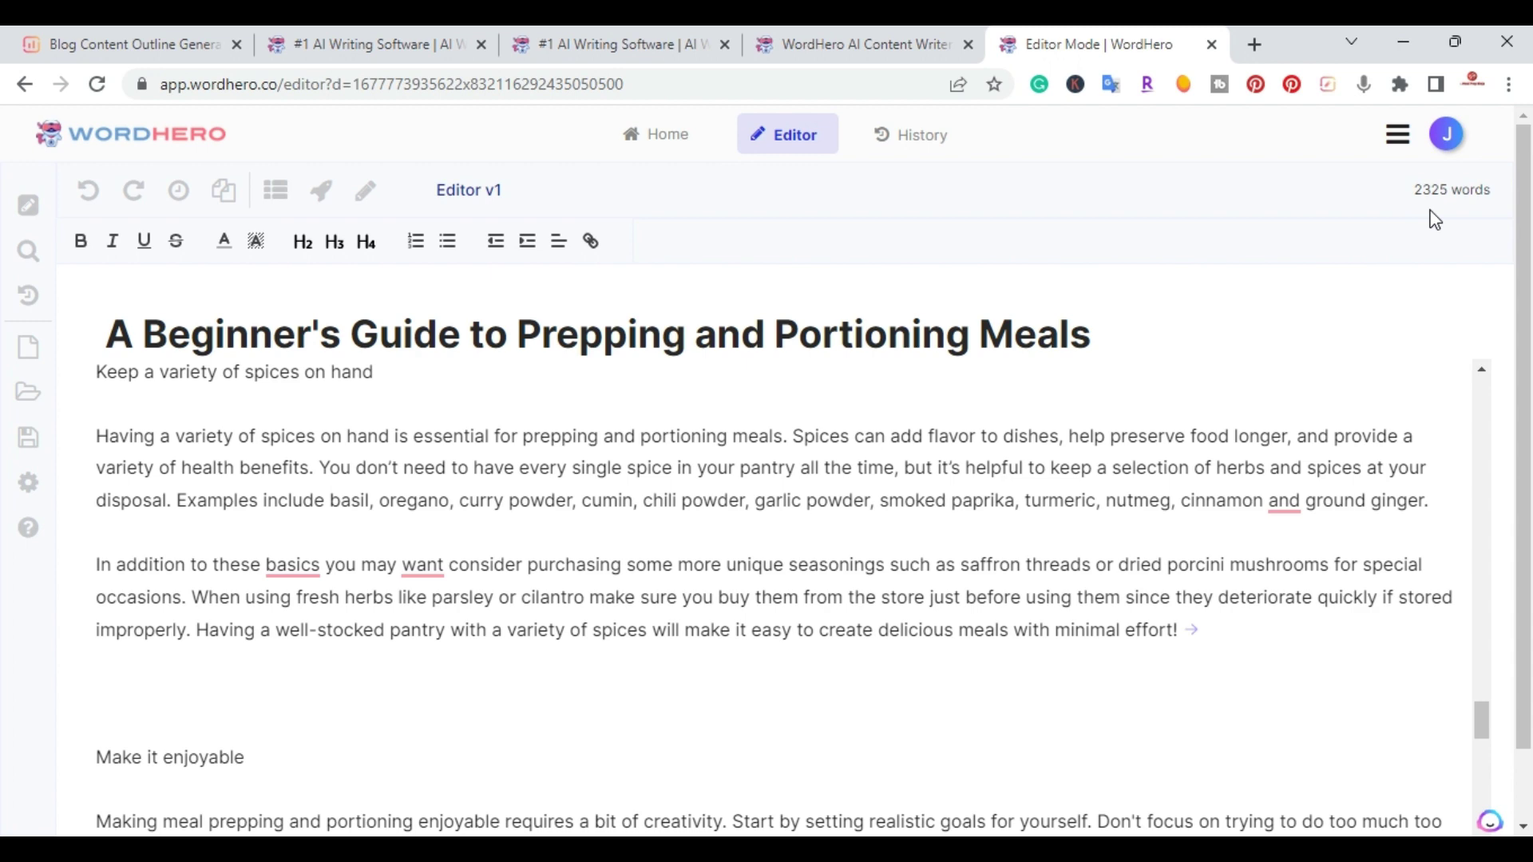
# Scroll through the finished 5128-word article to review the paragraphs through Use your Freezer
pyautogui.scroll(-15, 1261, 357)
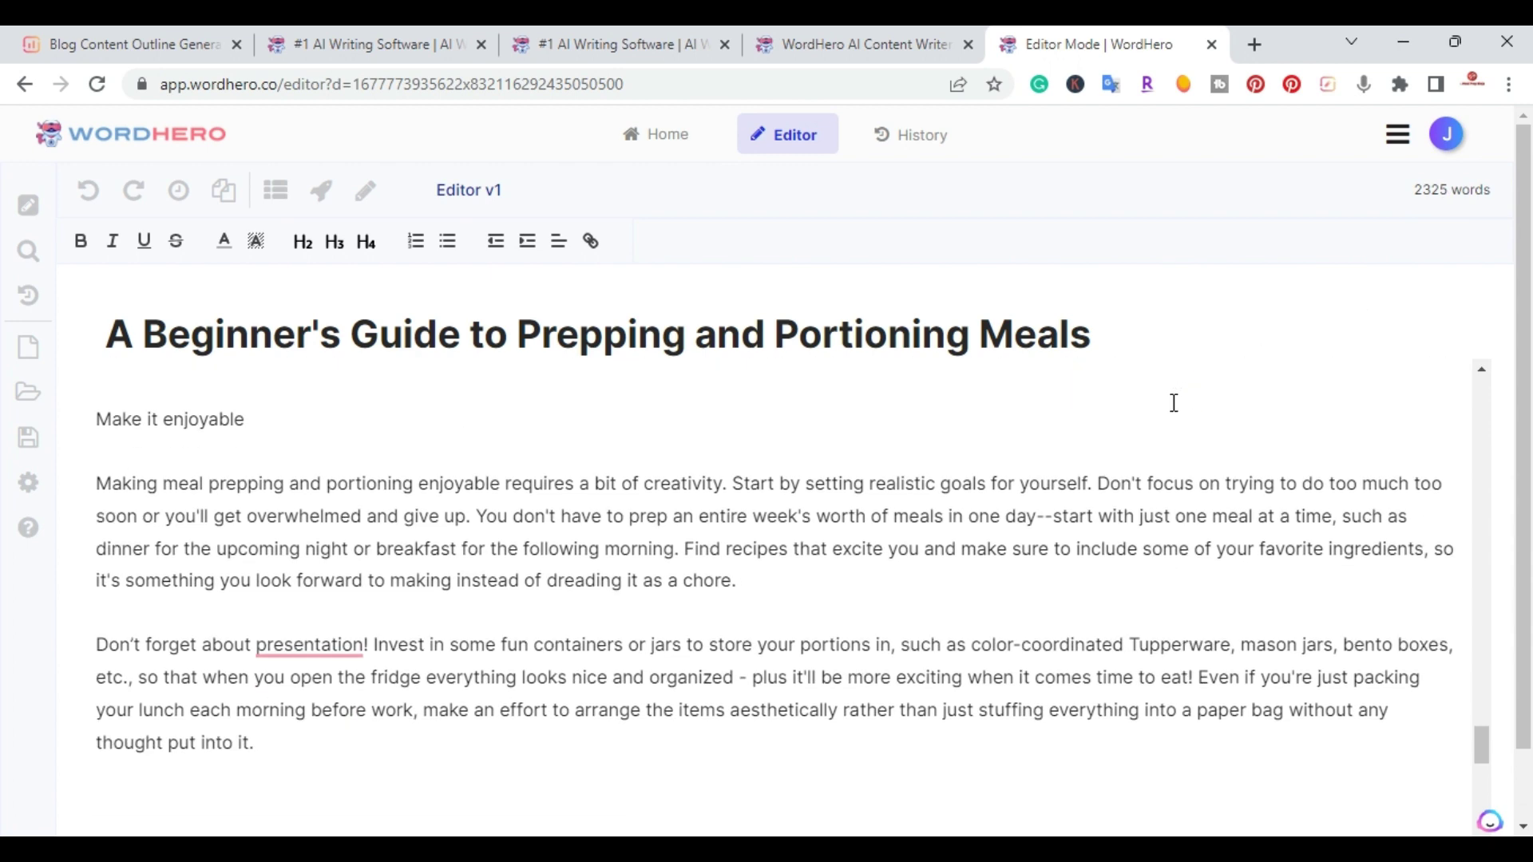
pyautogui.scroll(-9, 1166, 412)
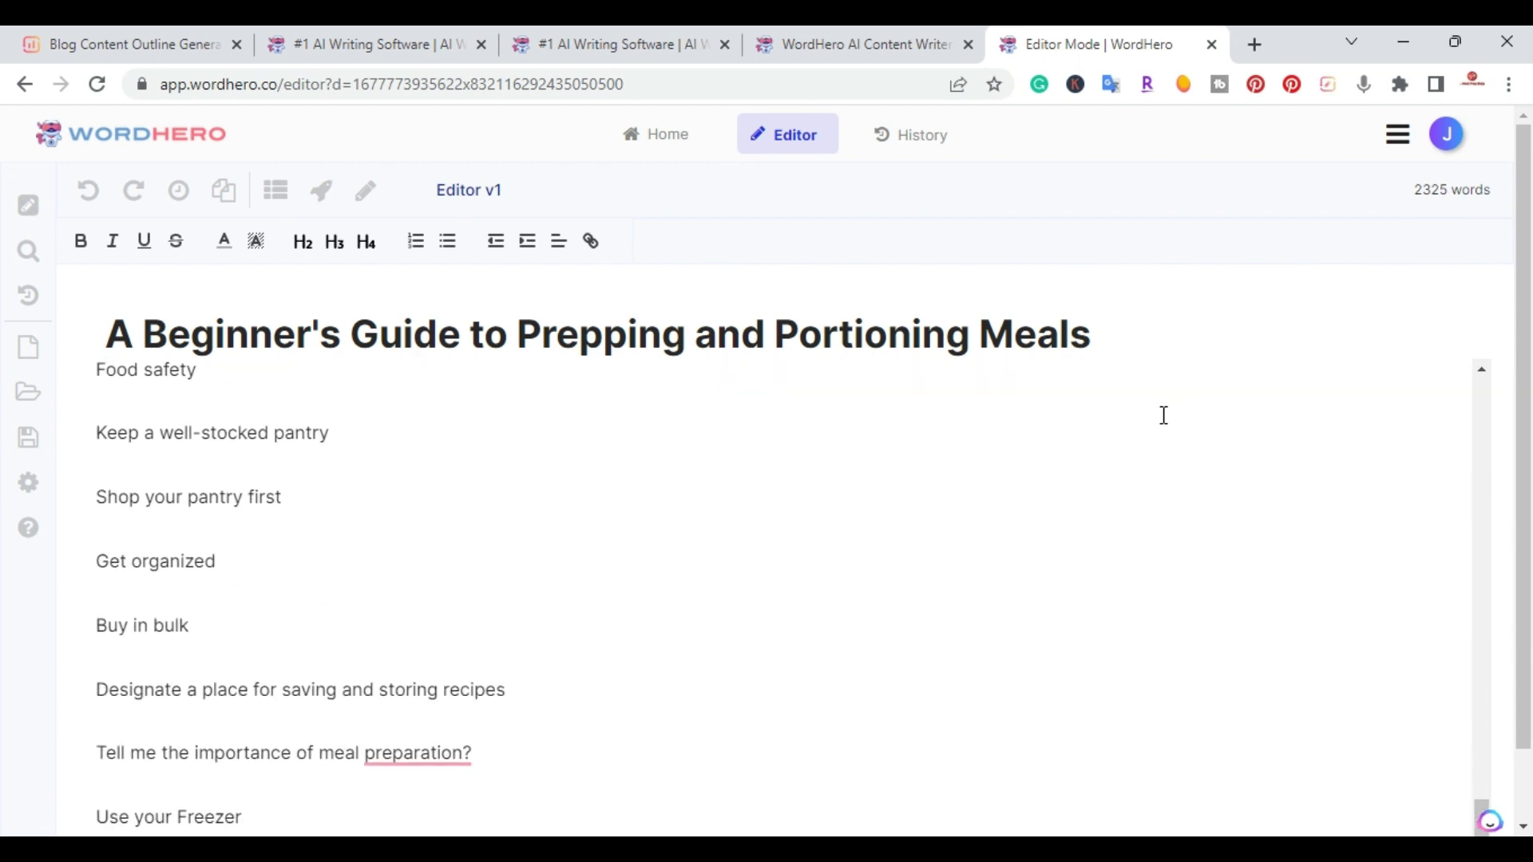
pyautogui.scroll(9, 571, 592)
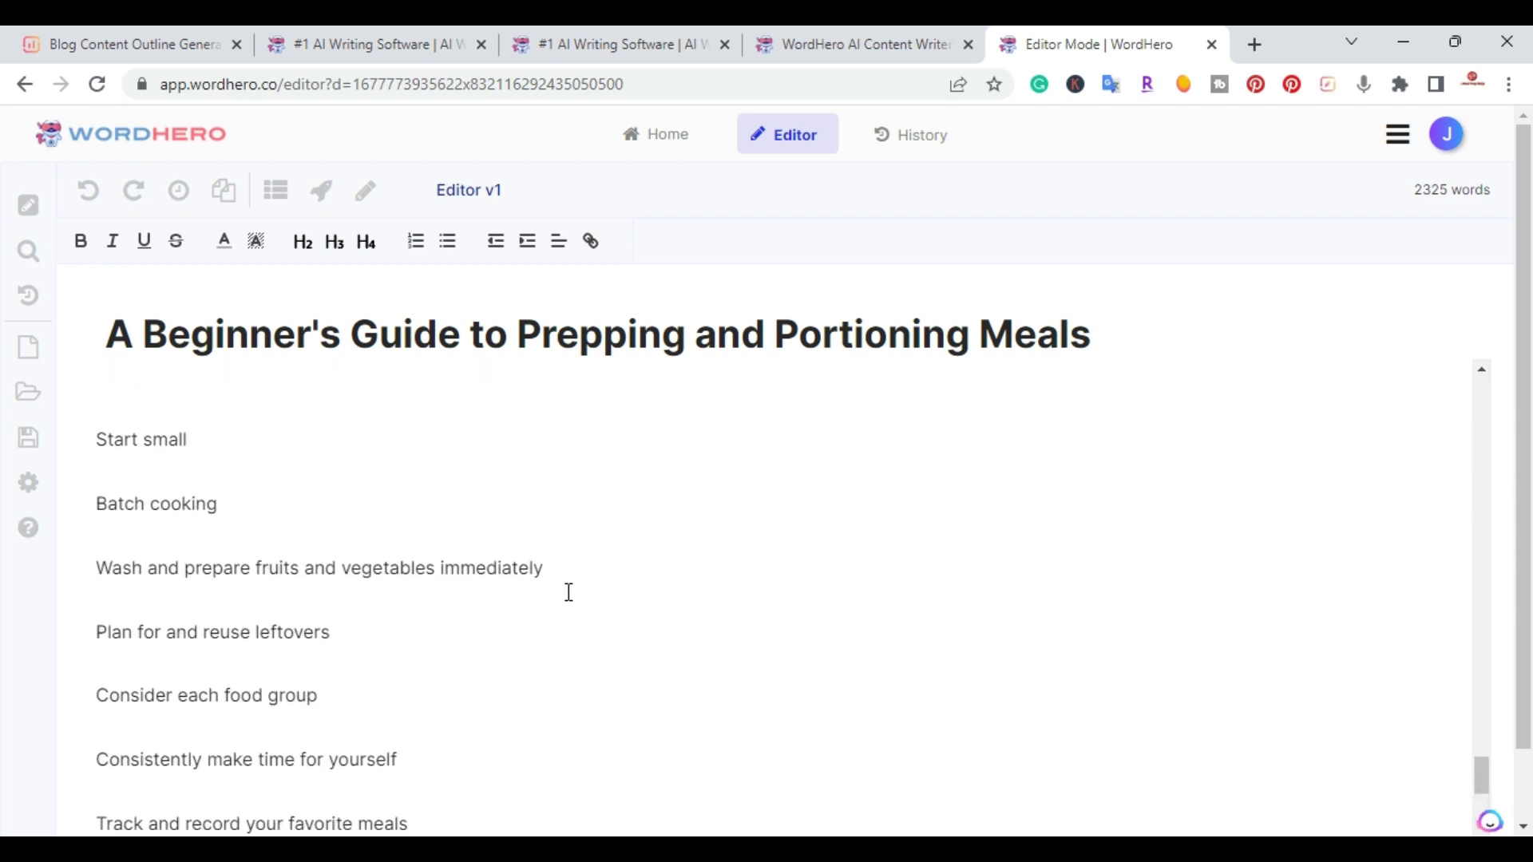
pyautogui.scroll(-4, 570, 595)
pyautogui.scroll(1, 567, 603)
pyautogui.scroll(6, 566, 601)
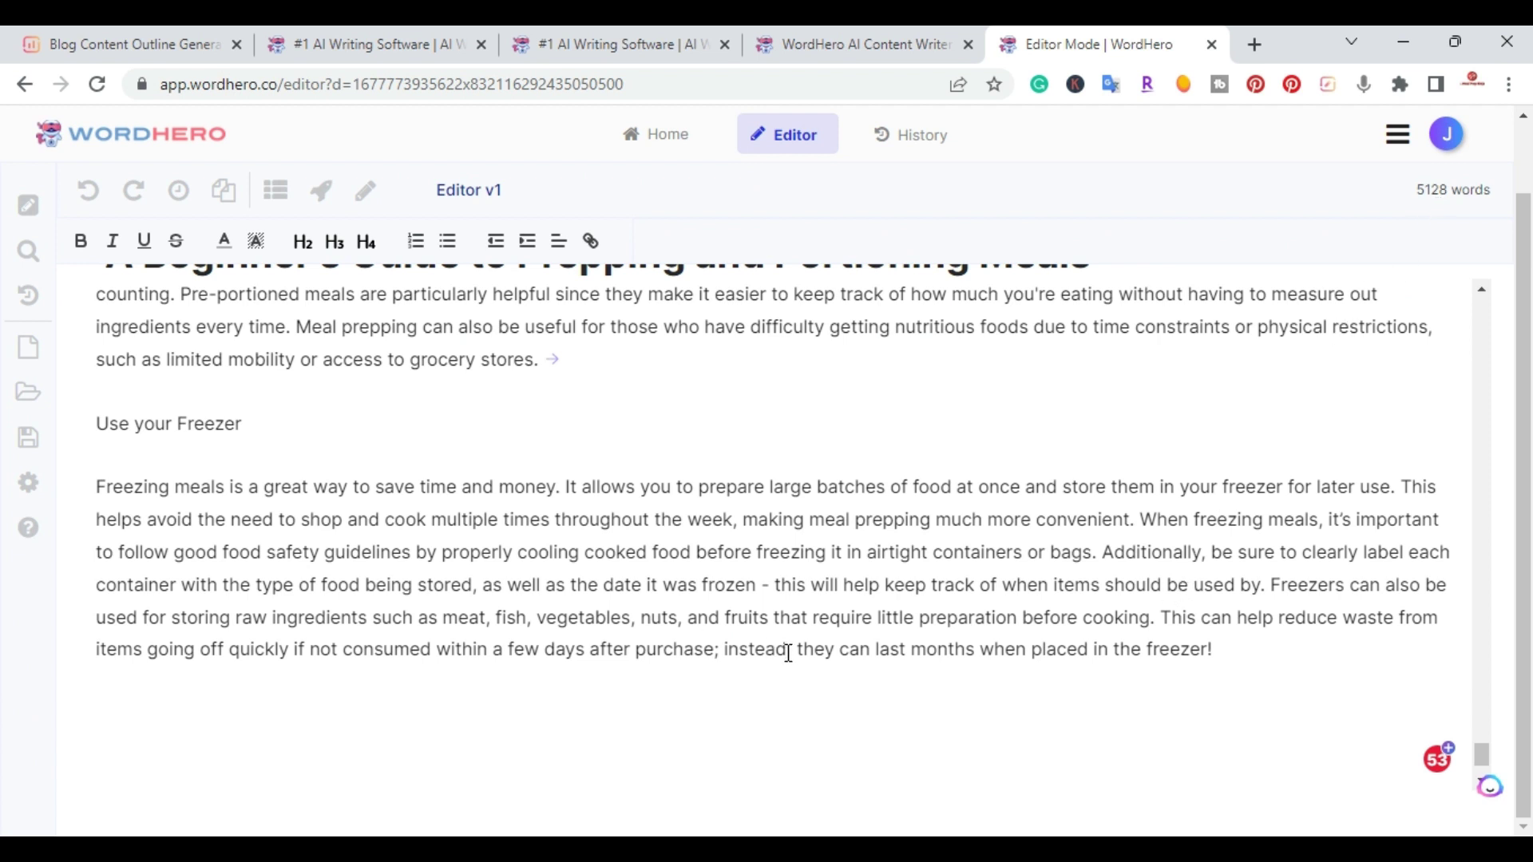
# Make the Use your Freezer heading an H2
pyautogui.scroll(2, 296, 463)
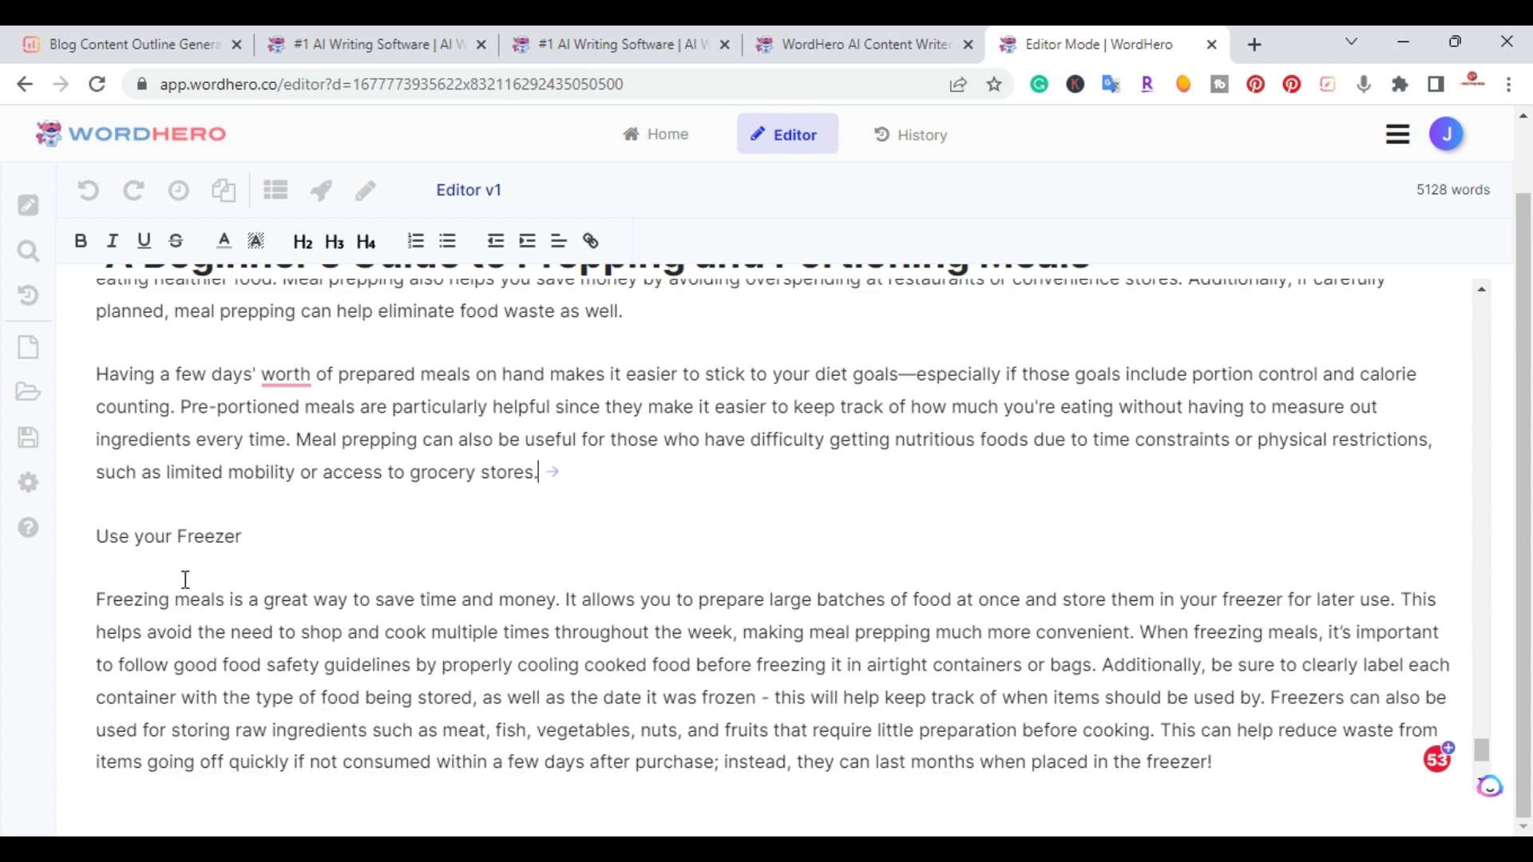
pyautogui.doubleClick(171, 559)
pyautogui.click(171, 538)
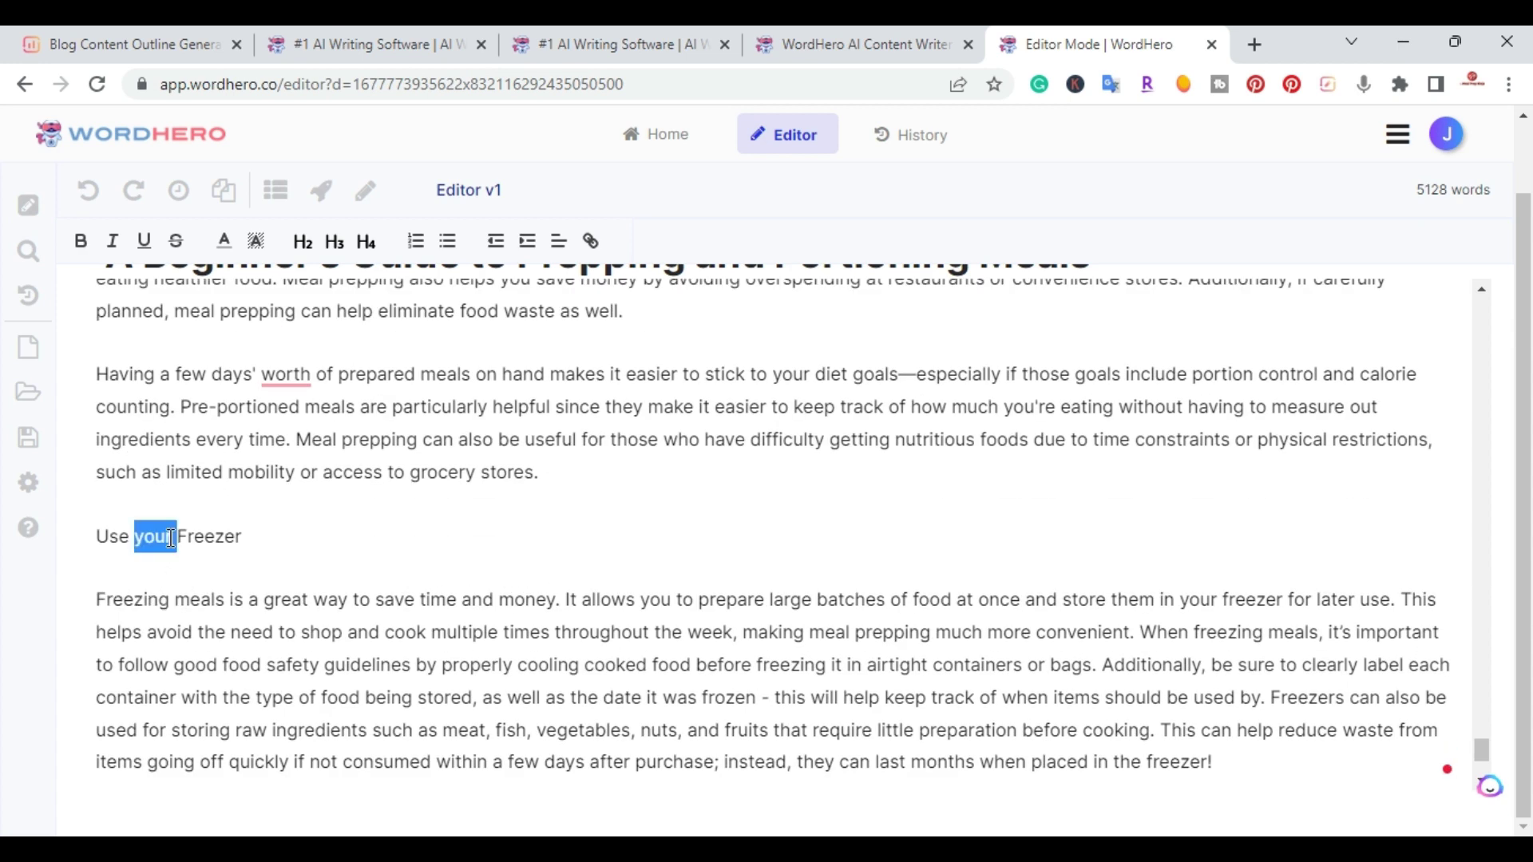
pyautogui.tripleClick(171, 538)
pyautogui.click(311, 251)
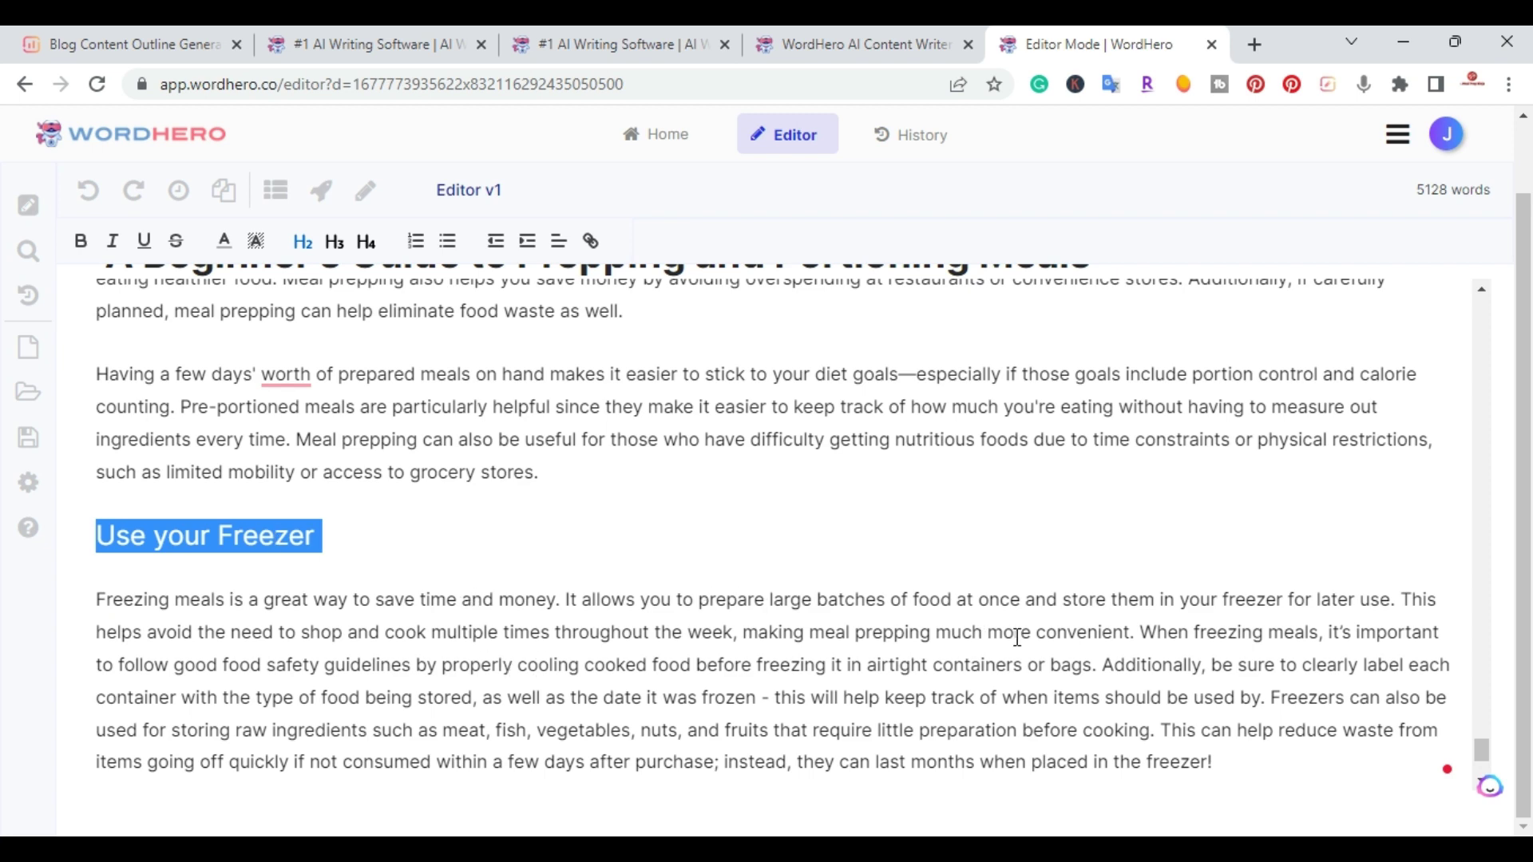
# Change the Consider each food group heading from H3 to H2
pyautogui.scroll(4, 962, 637)
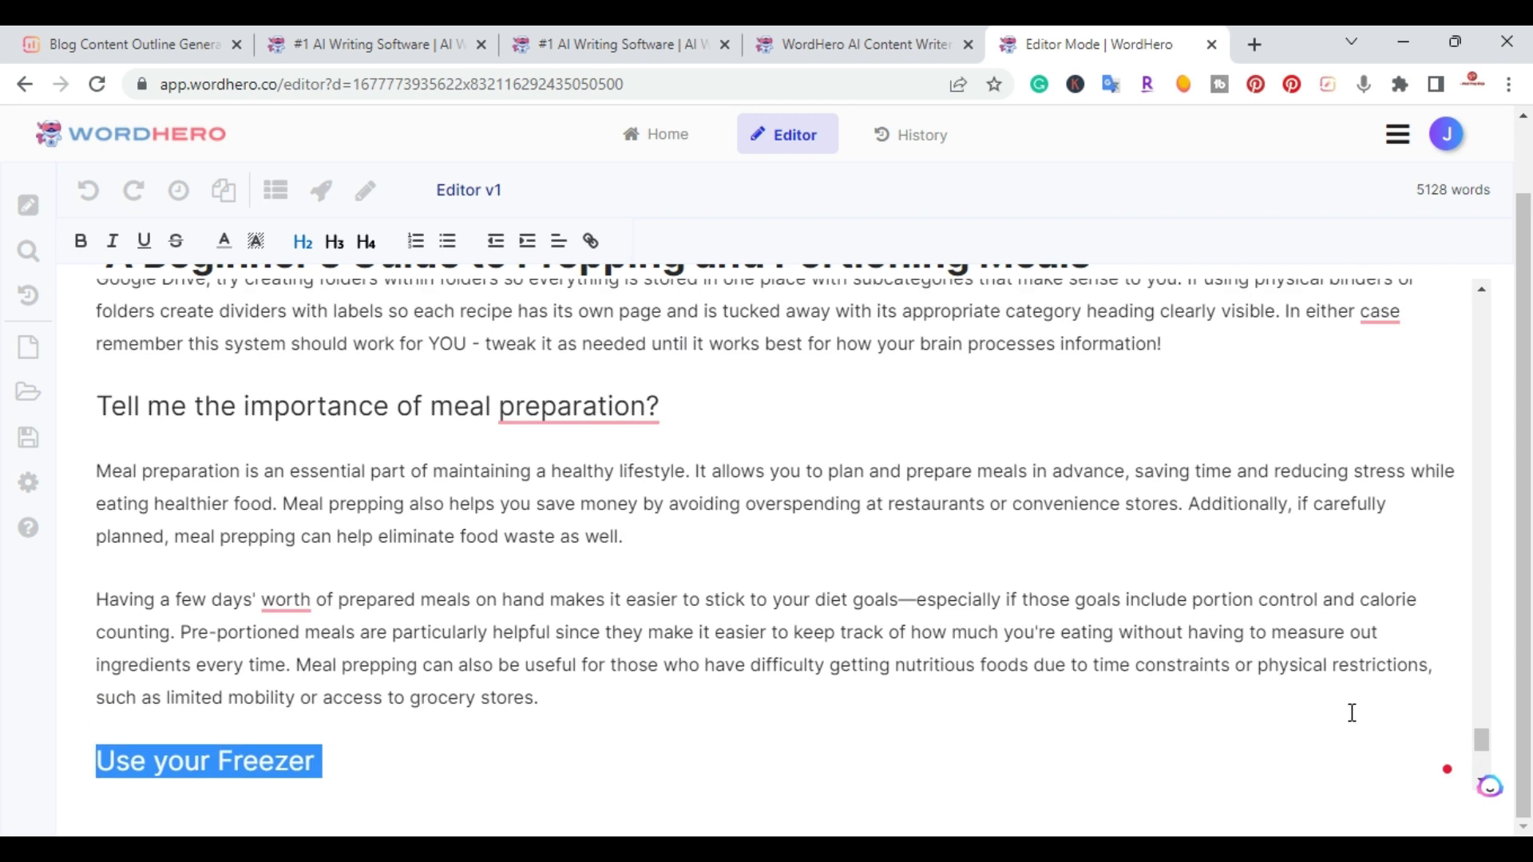
pyautogui.moveTo(1483, 745); pyautogui.dragTo(1487, 582)
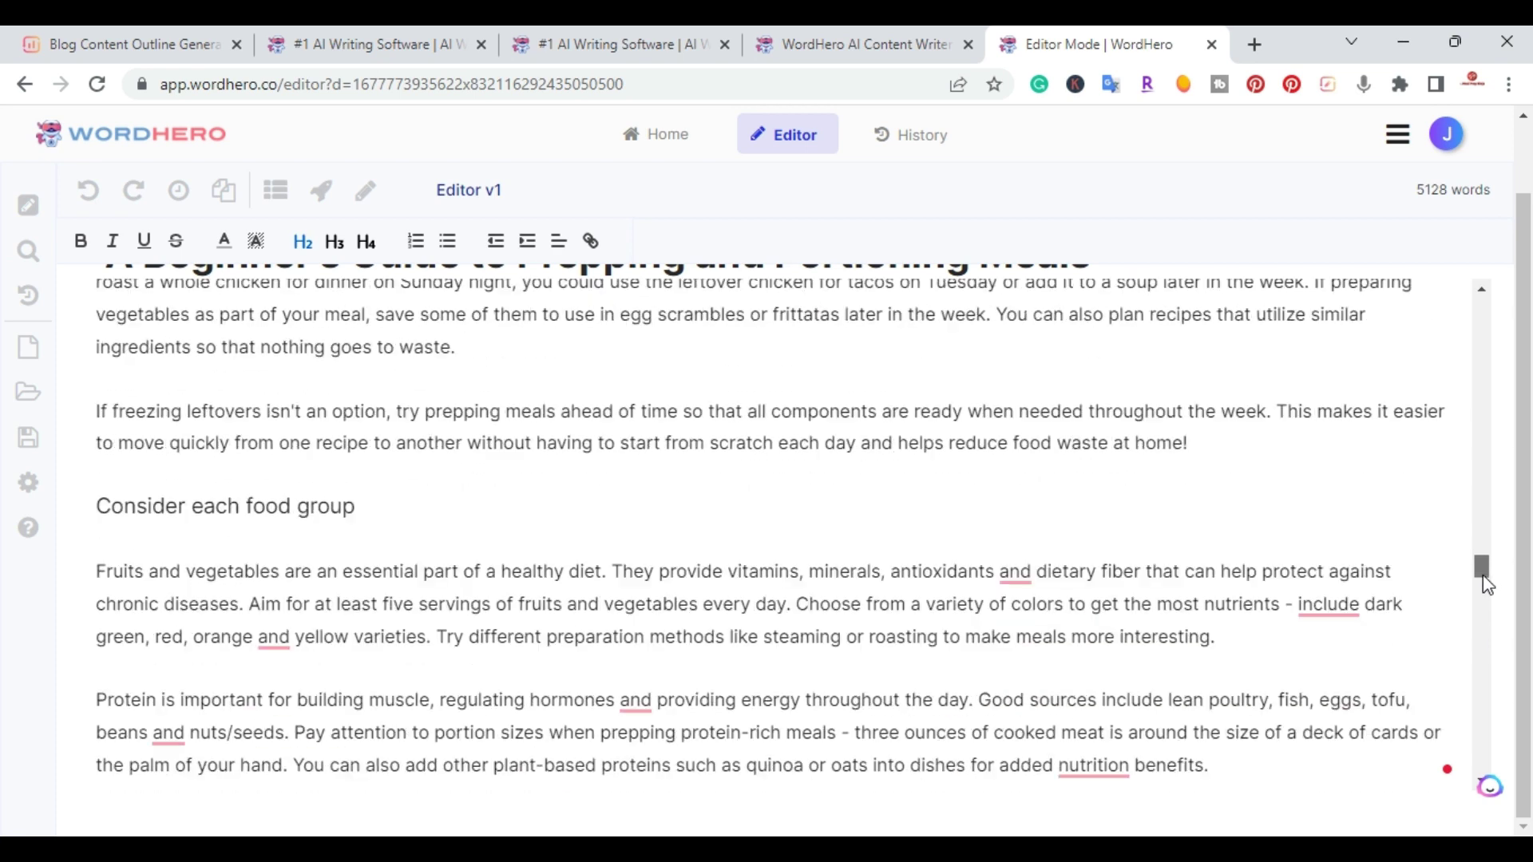
pyautogui.tripleClick(168, 509)
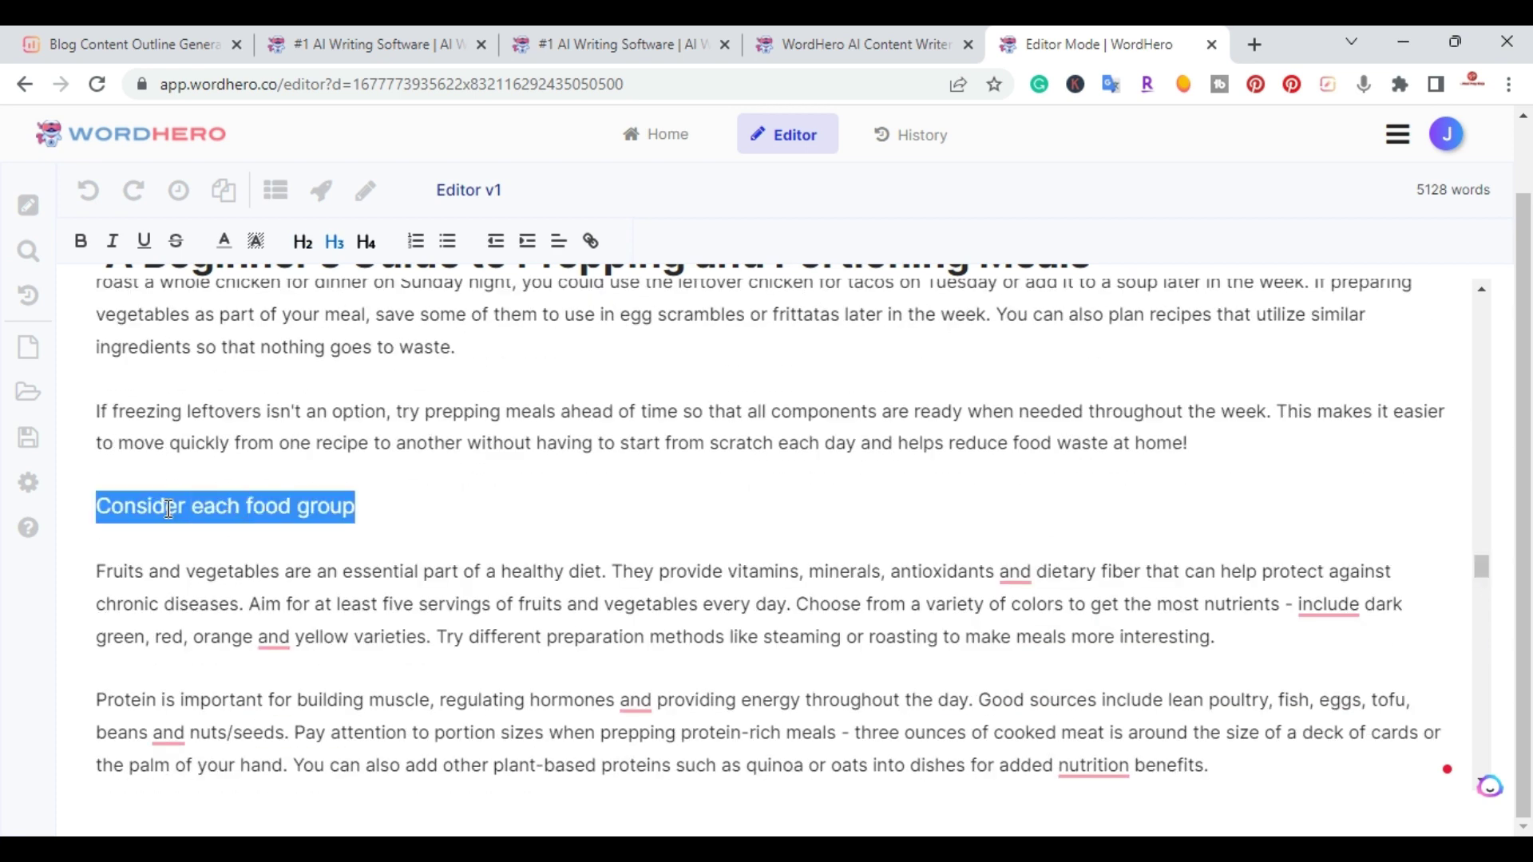
pyautogui.click(303, 241)
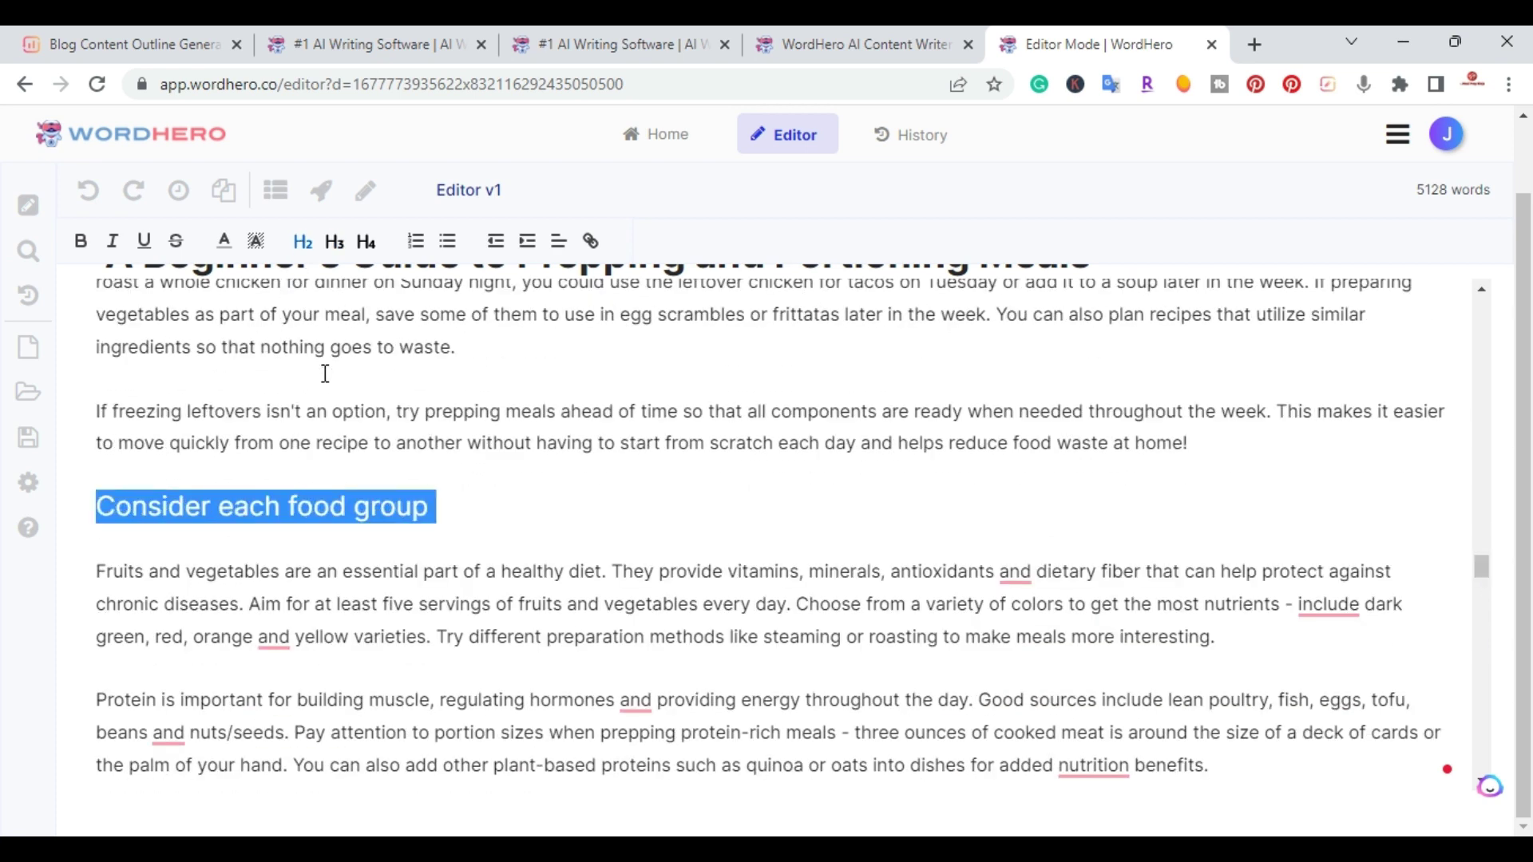
# Insert a blank line between the article title and the Shopping and preparation heading, with the caret on it
pyautogui.scroll(4, 329, 383)
pyautogui.scroll(10, 329, 419)
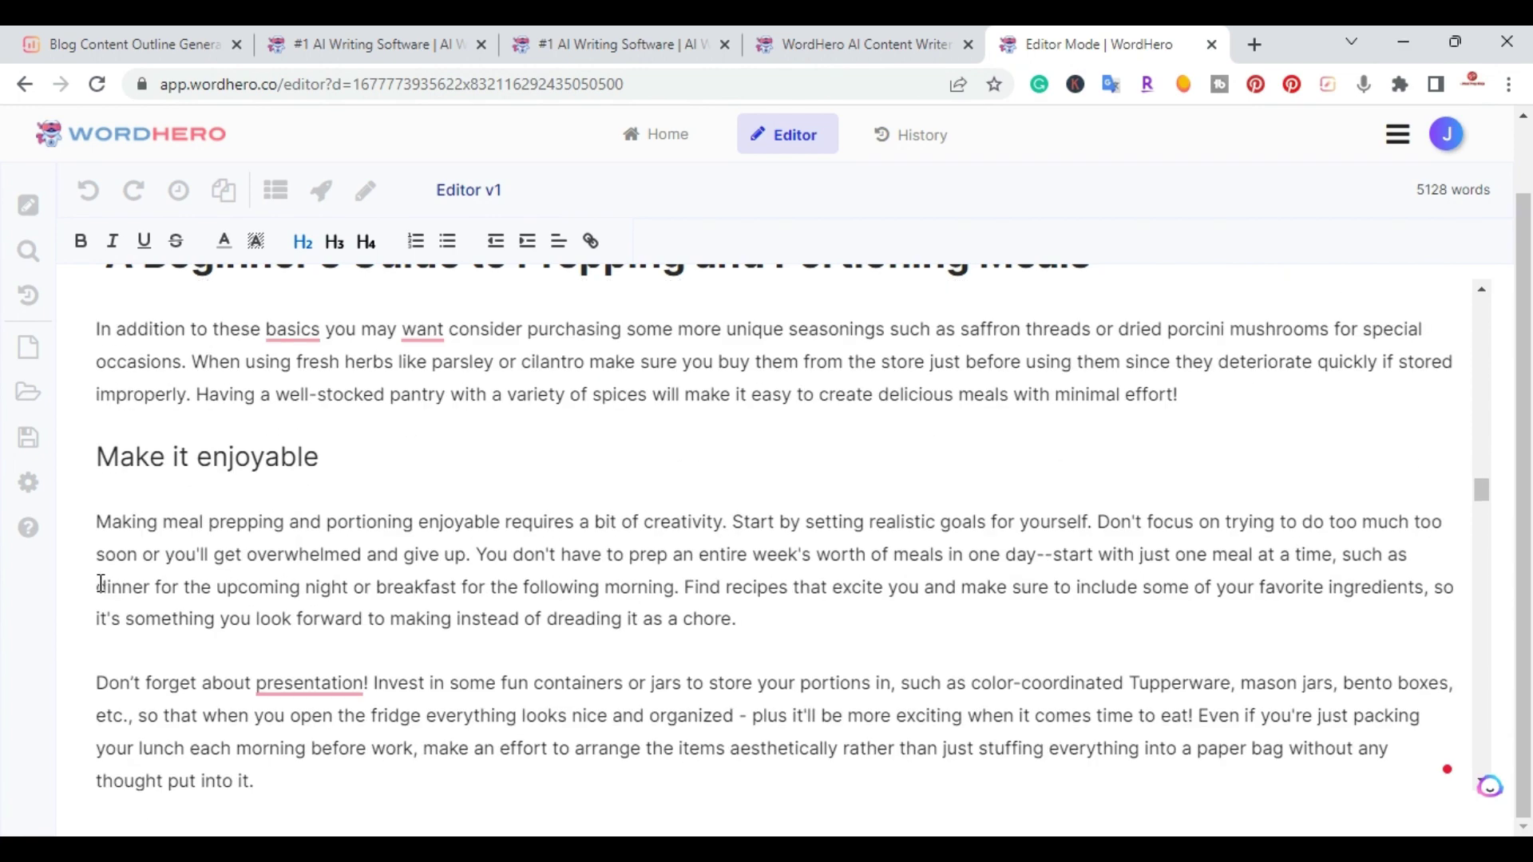
pyautogui.scroll(-10, 234, 530)
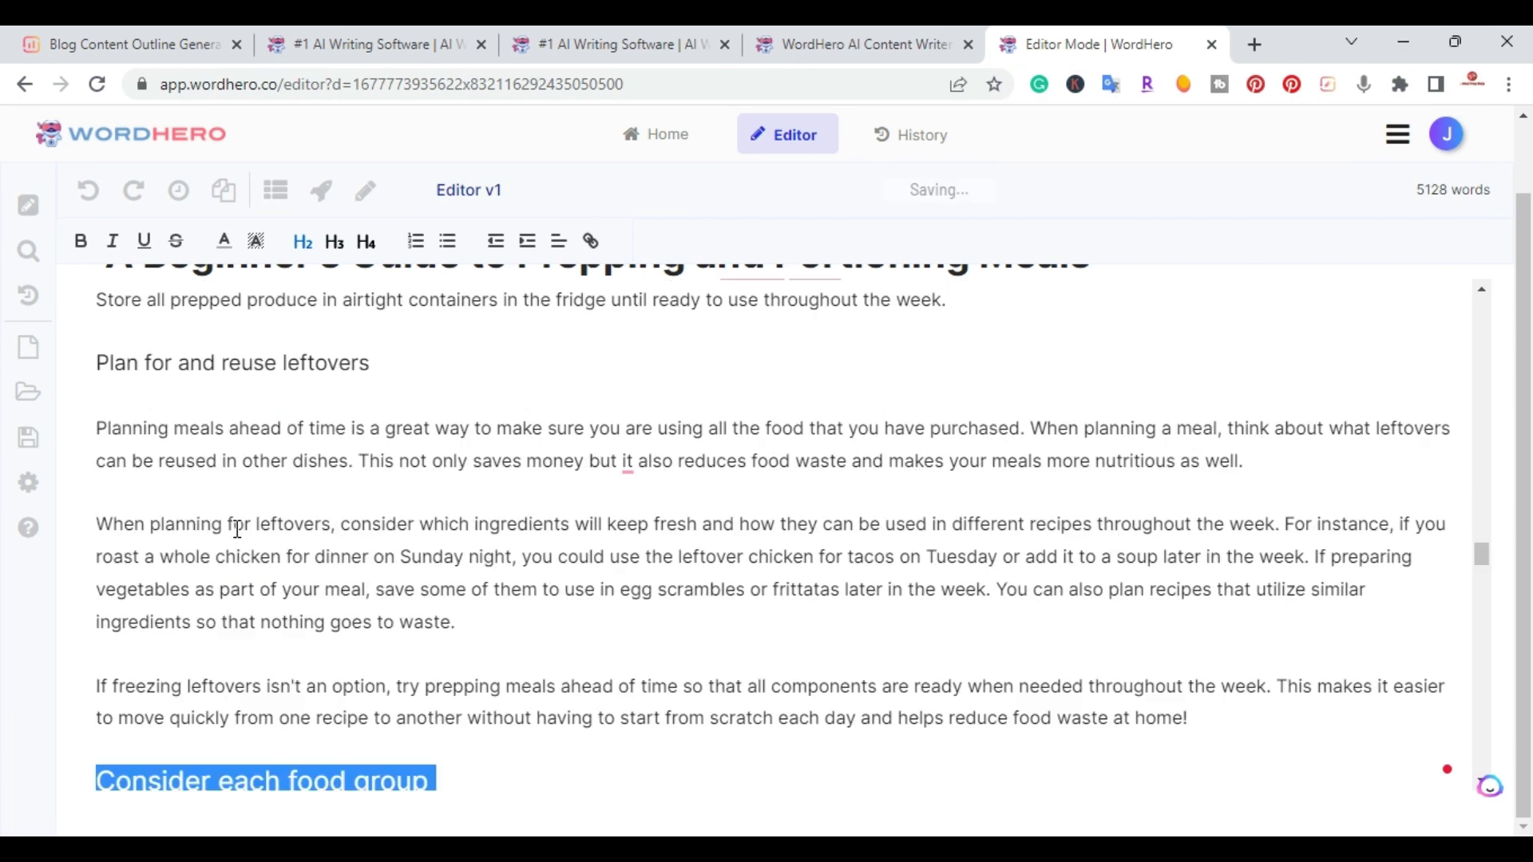
pyautogui.scroll(4, 234, 630)
pyautogui.scroll(10, 239, 628)
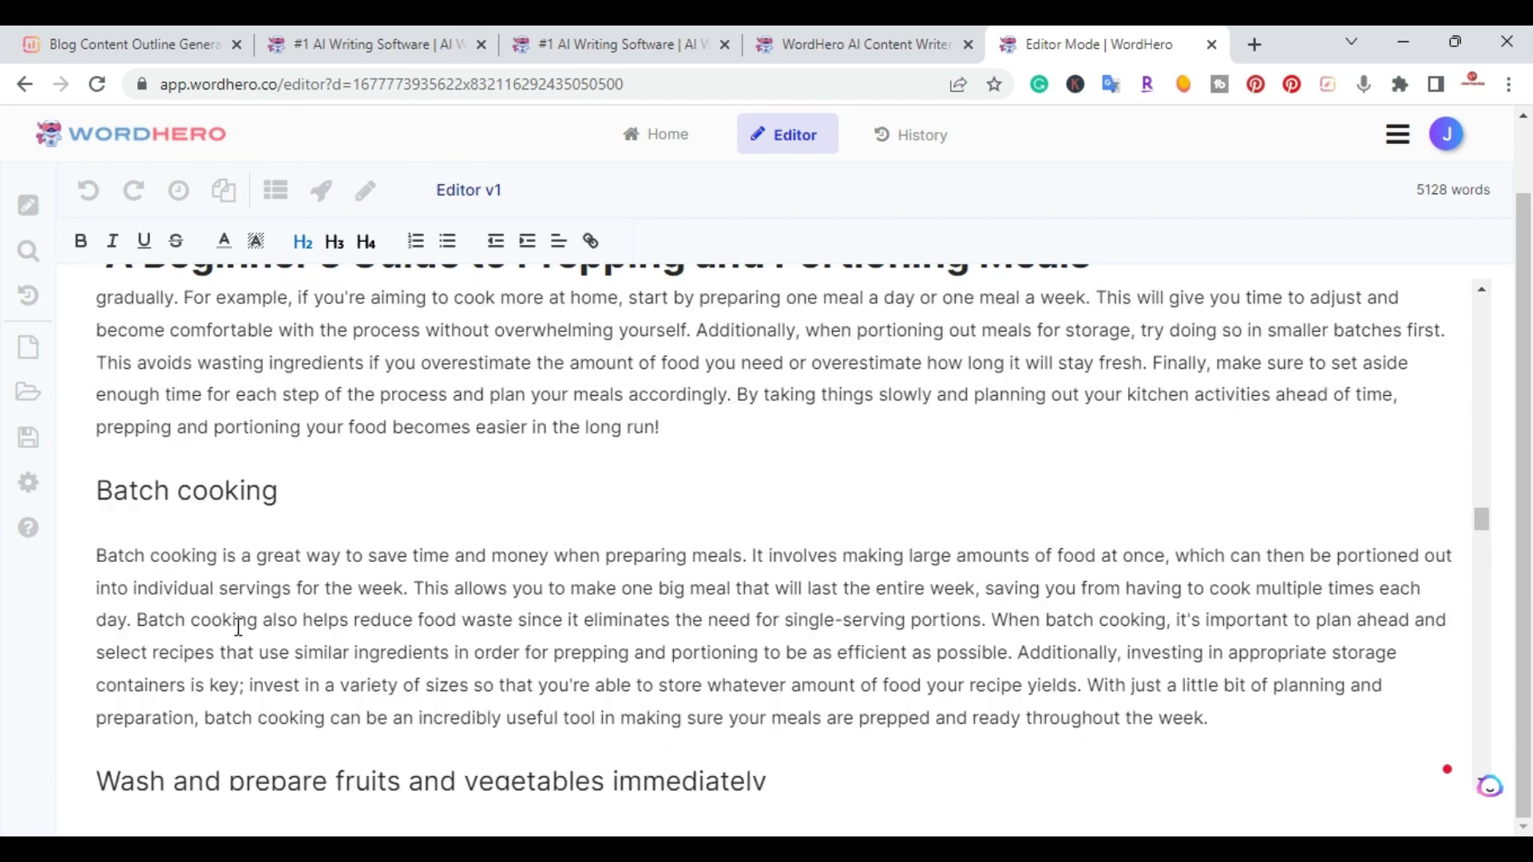
pyautogui.scroll(15, 438, 591)
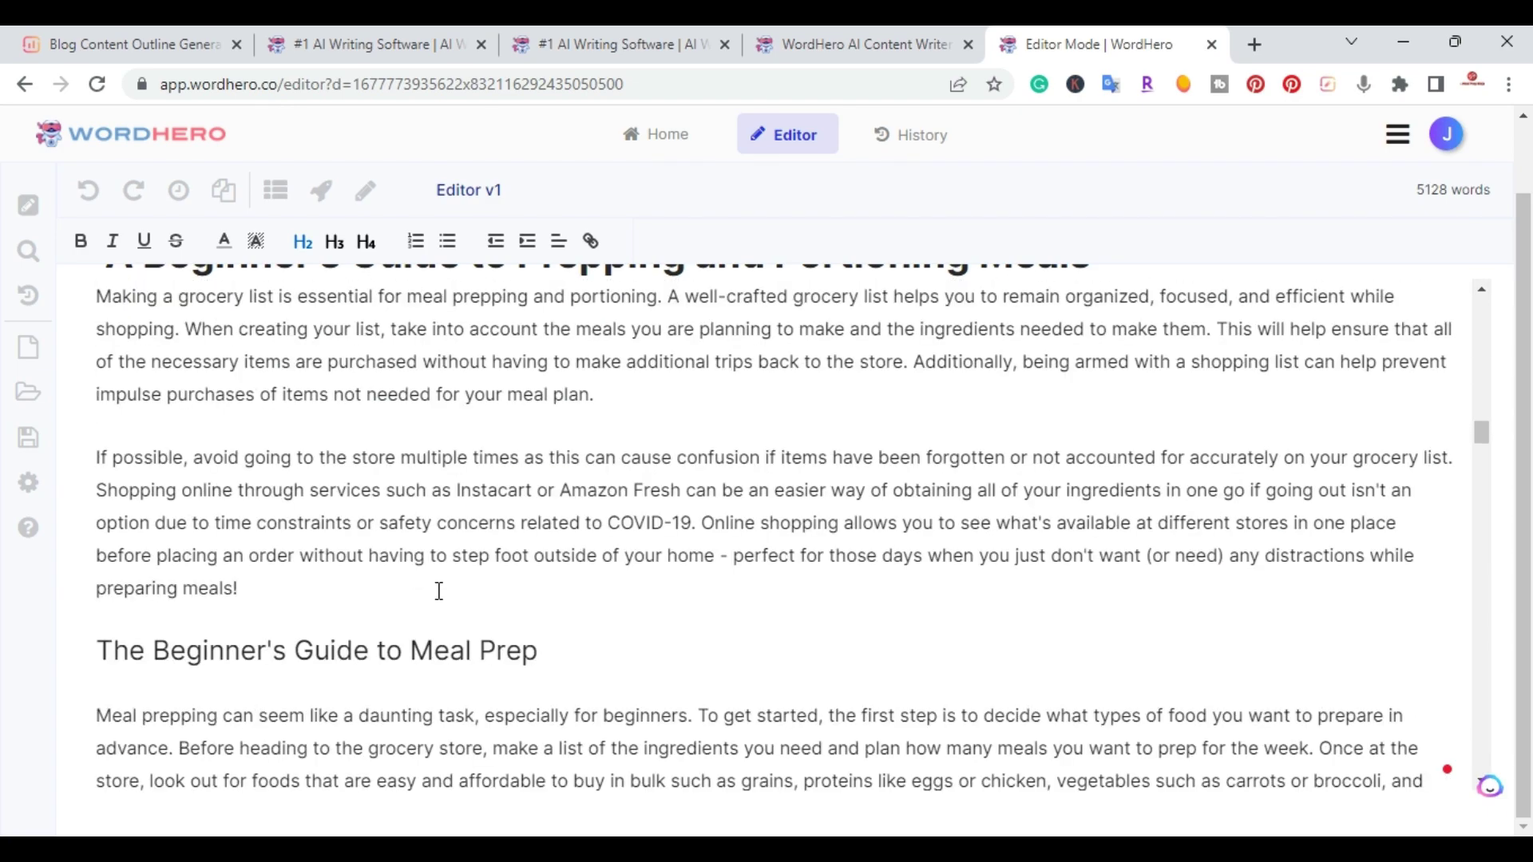
pyautogui.scroll(10, 438, 591)
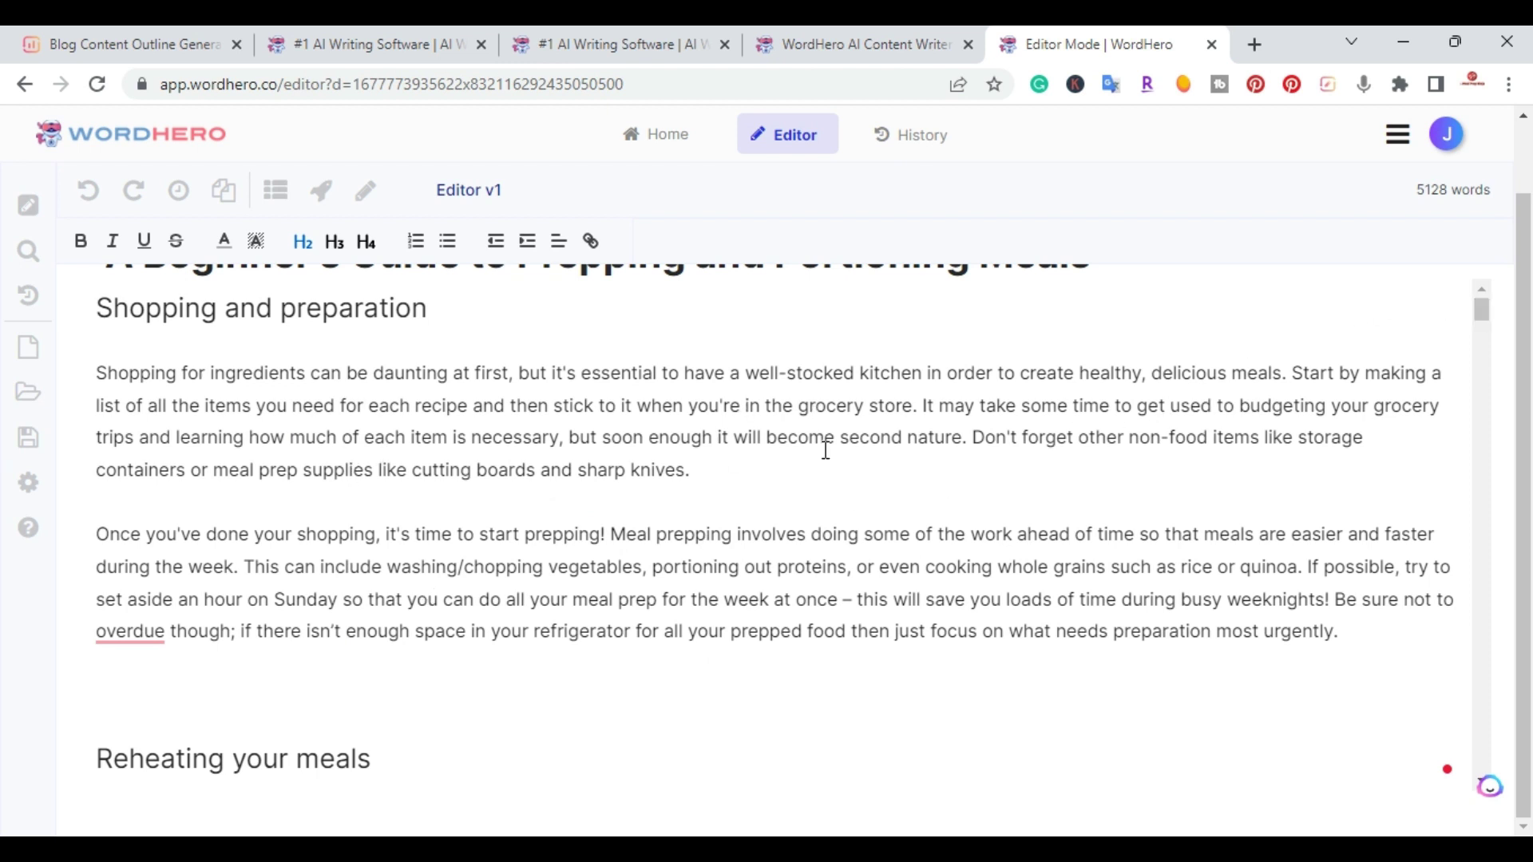
pyautogui.scroll(1, 1485, 239)
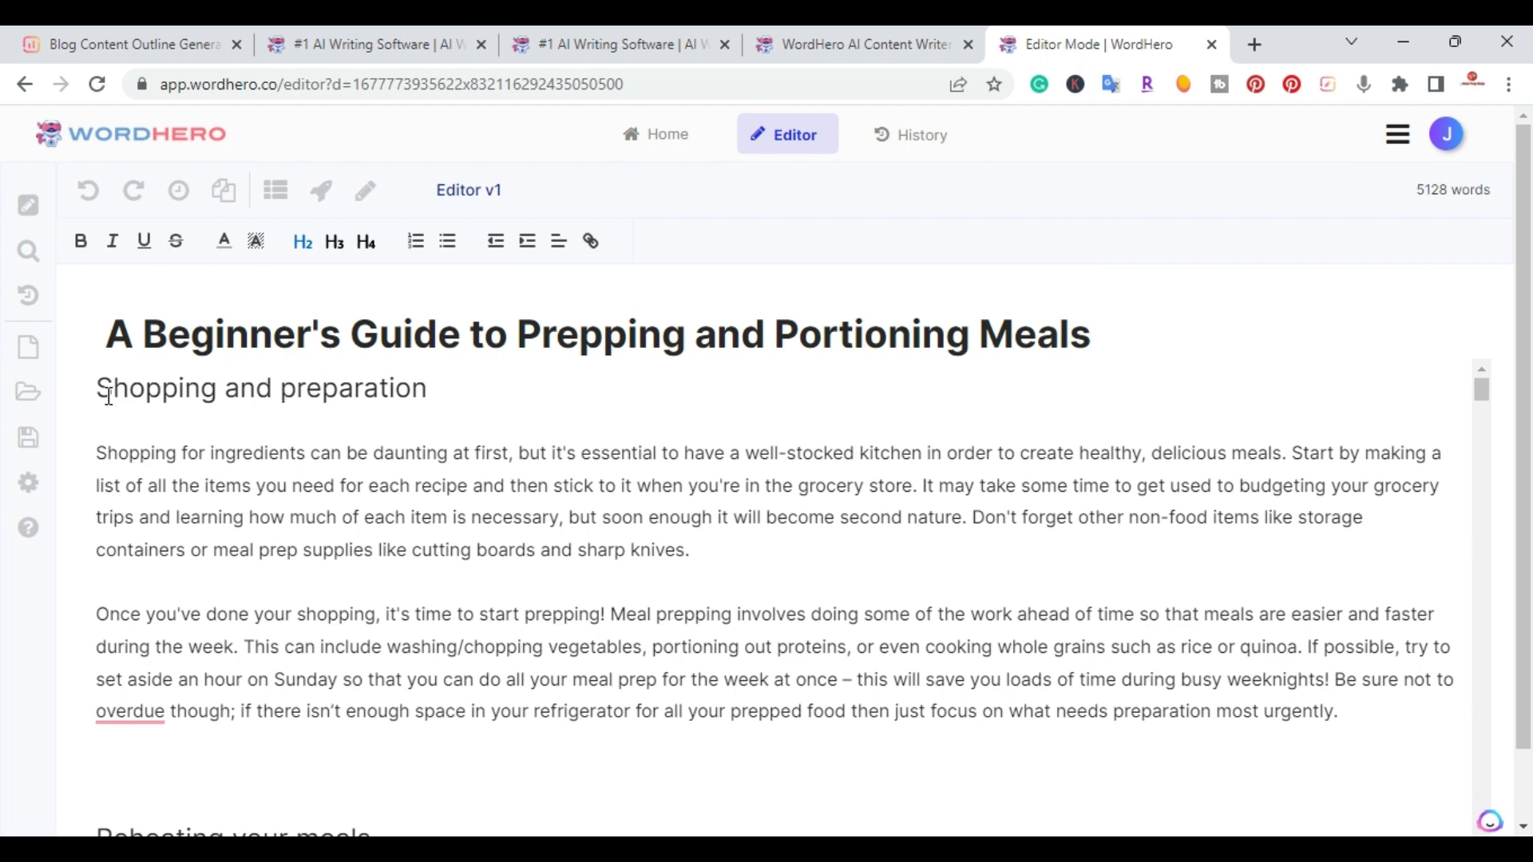
pyautogui.press('Return')
pyautogui.click(136, 387)
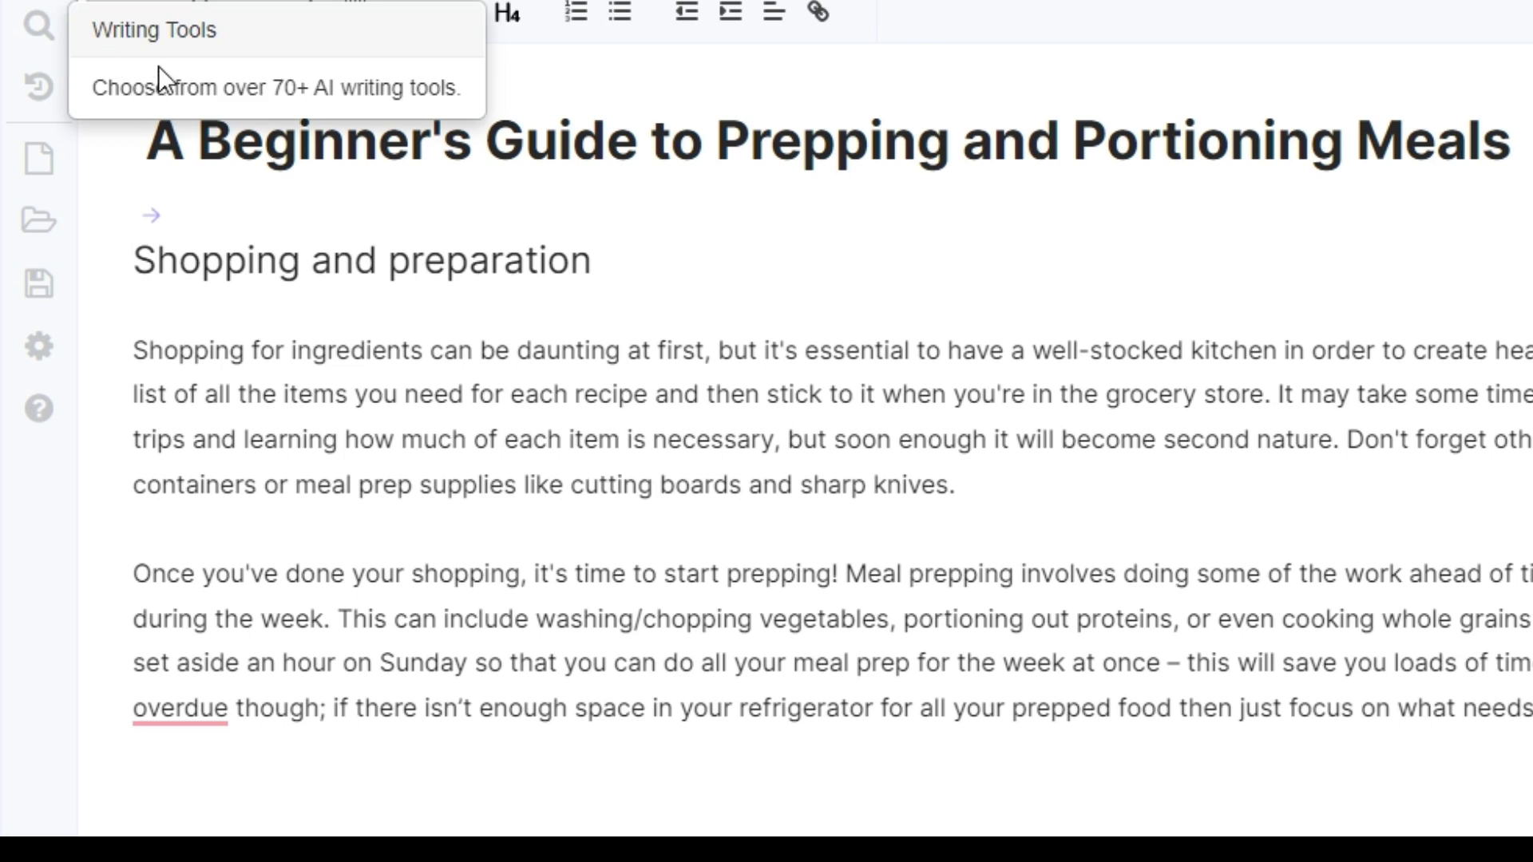
# Open the Blog Intros generator from the Writing Tools list in the sidebar
pyautogui.click(145, 40)
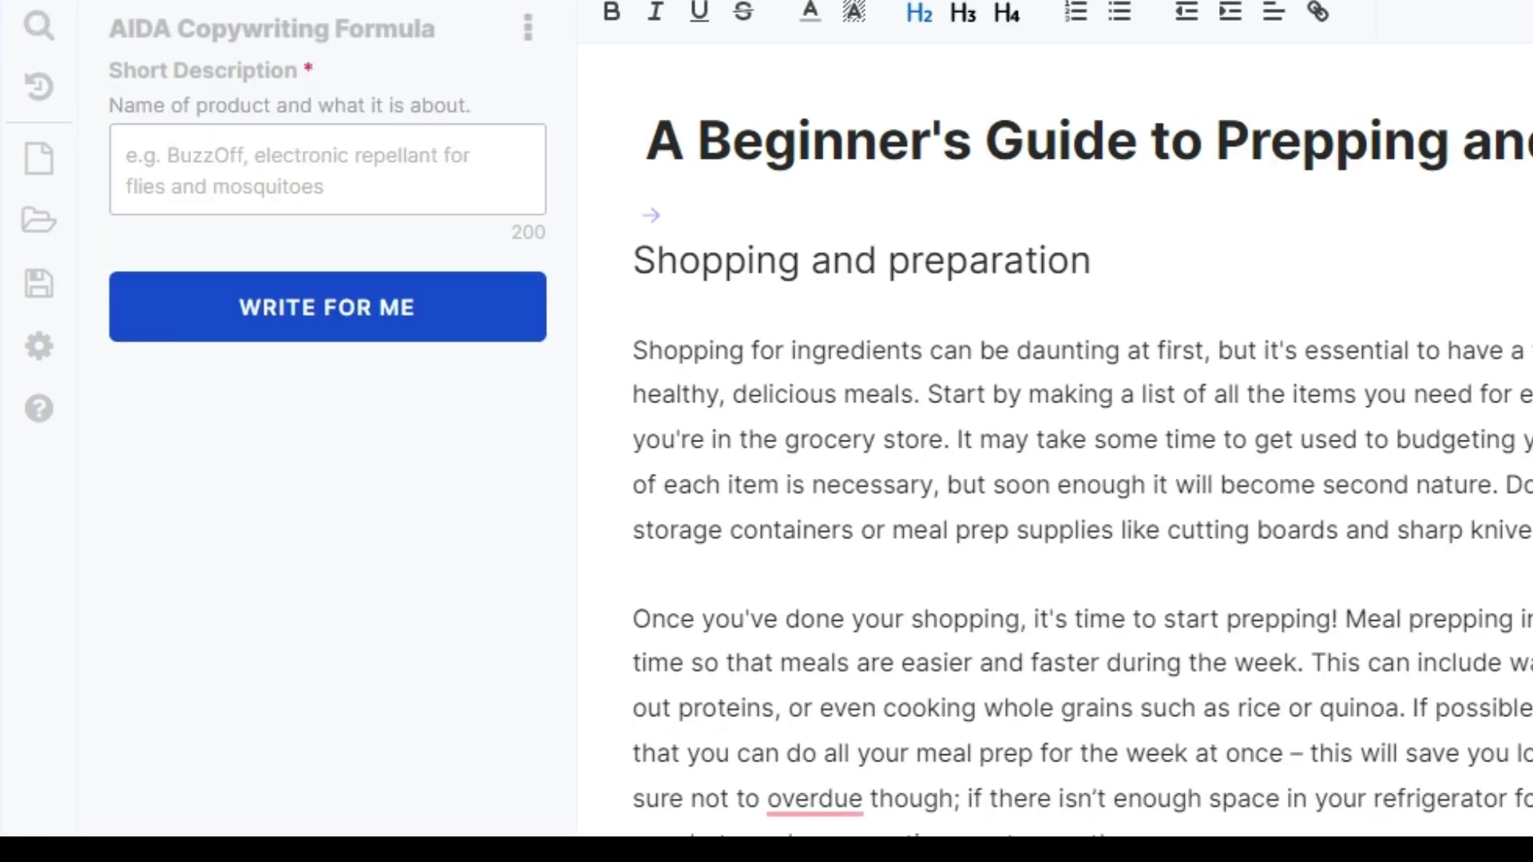
pyautogui.scroll(-2, 247, 272)
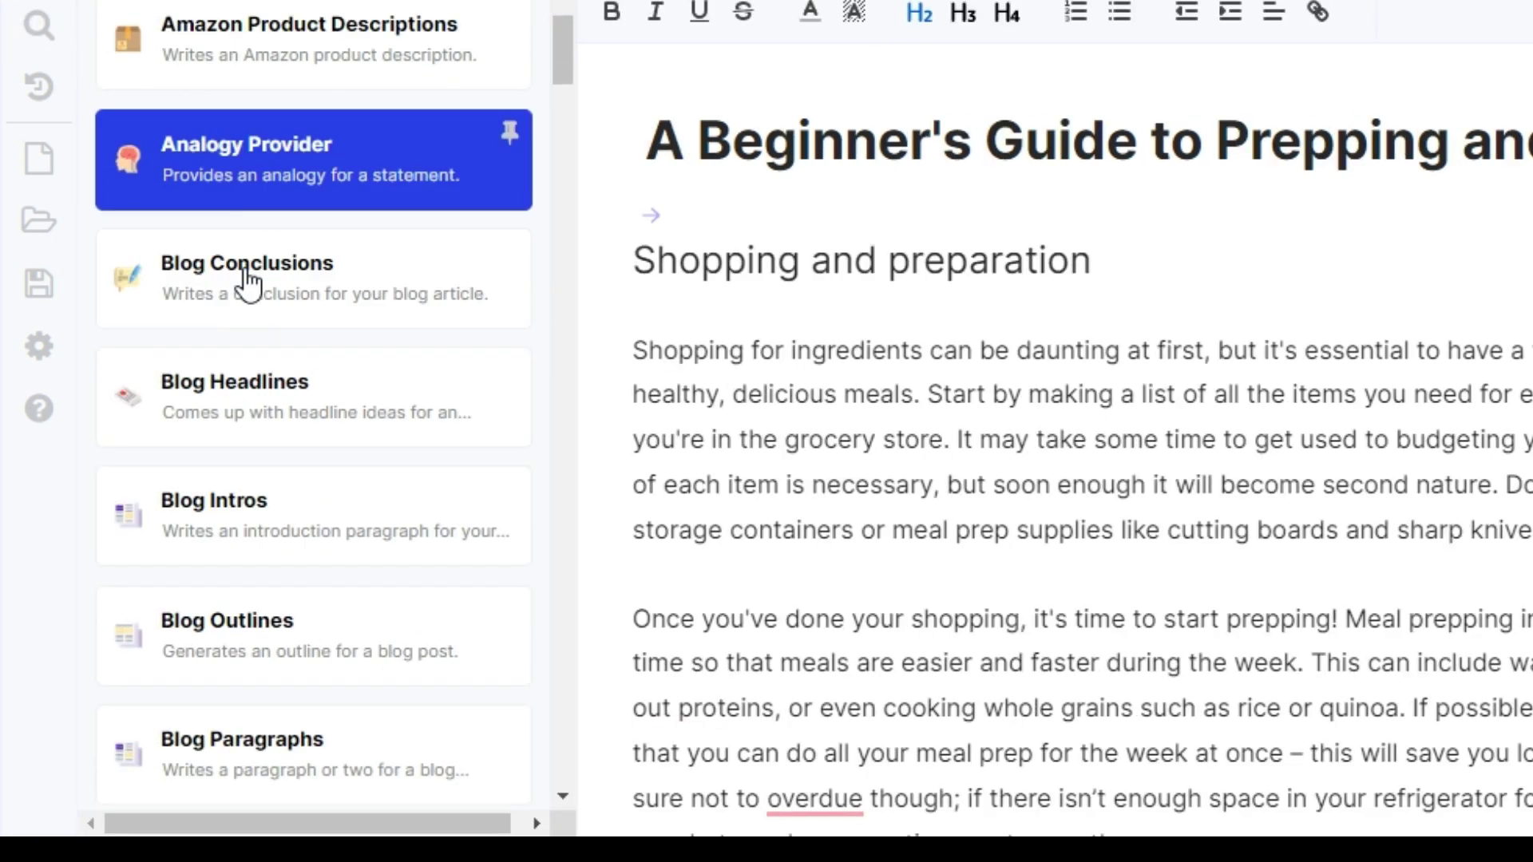
pyautogui.scroll(-2, 272, 423)
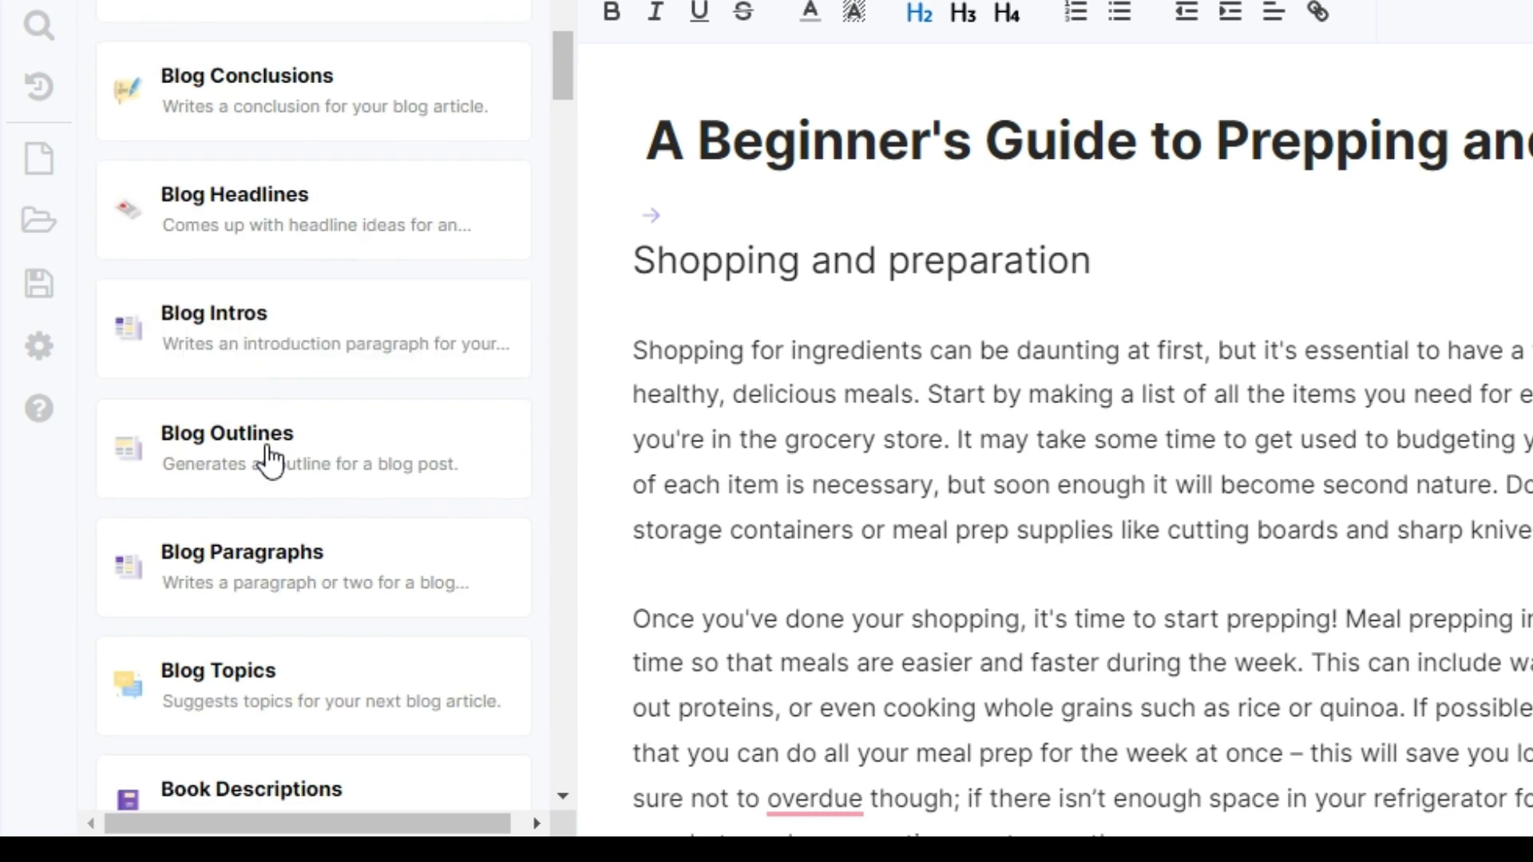
pyautogui.scroll(-1, 274, 607)
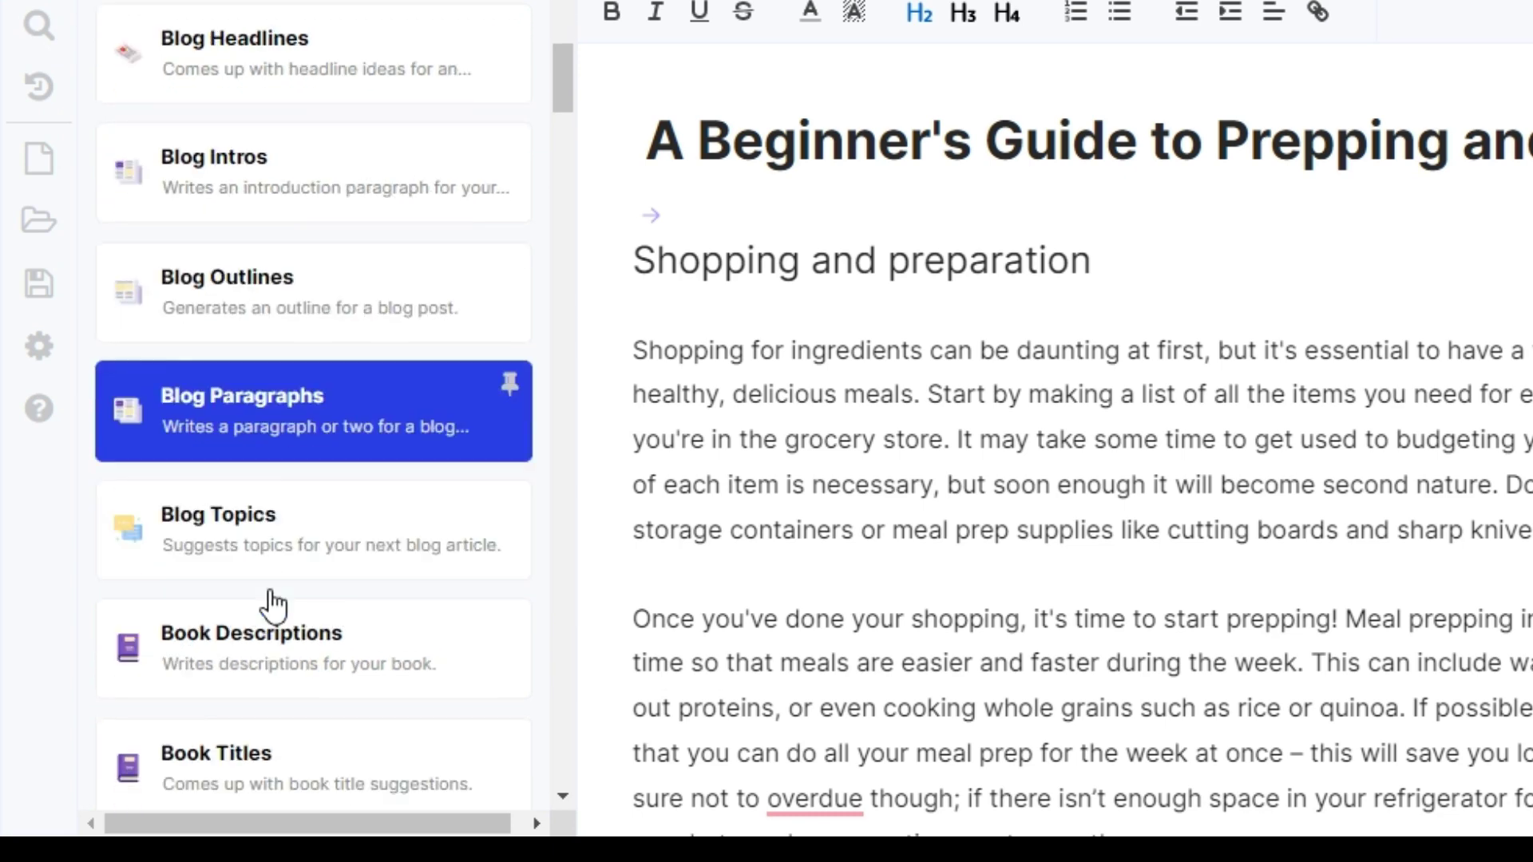
pyautogui.scroll(1, 274, 604)
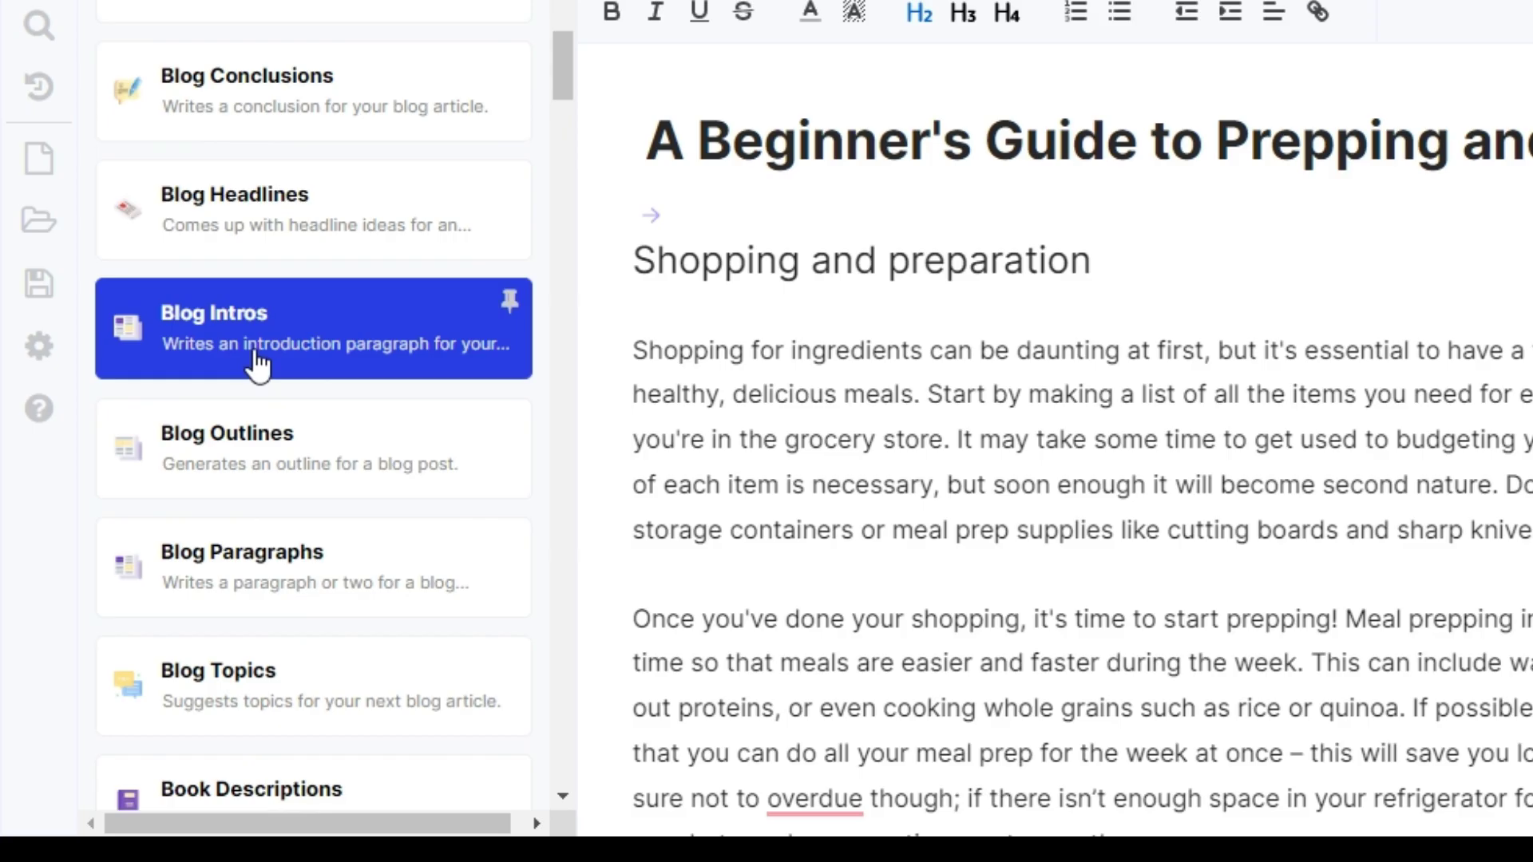
pyautogui.click(257, 361)
# Generate blog intros for 'how to meal prep for beginners' with keywords and an 'excited' tone
pyautogui.click(185, 361)
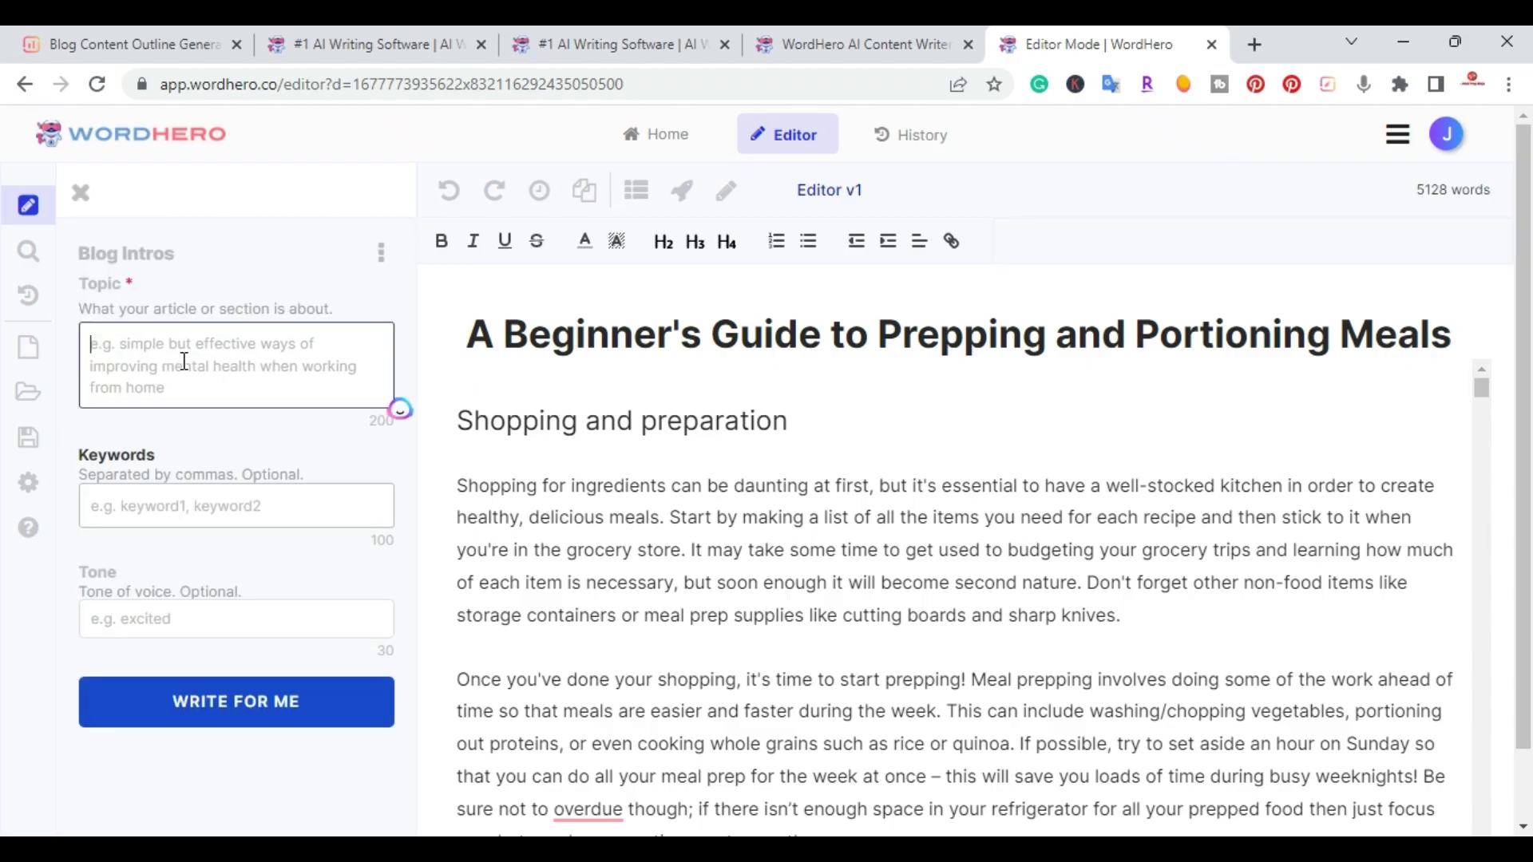
pyautogui.write('how to meal prep for beginners')
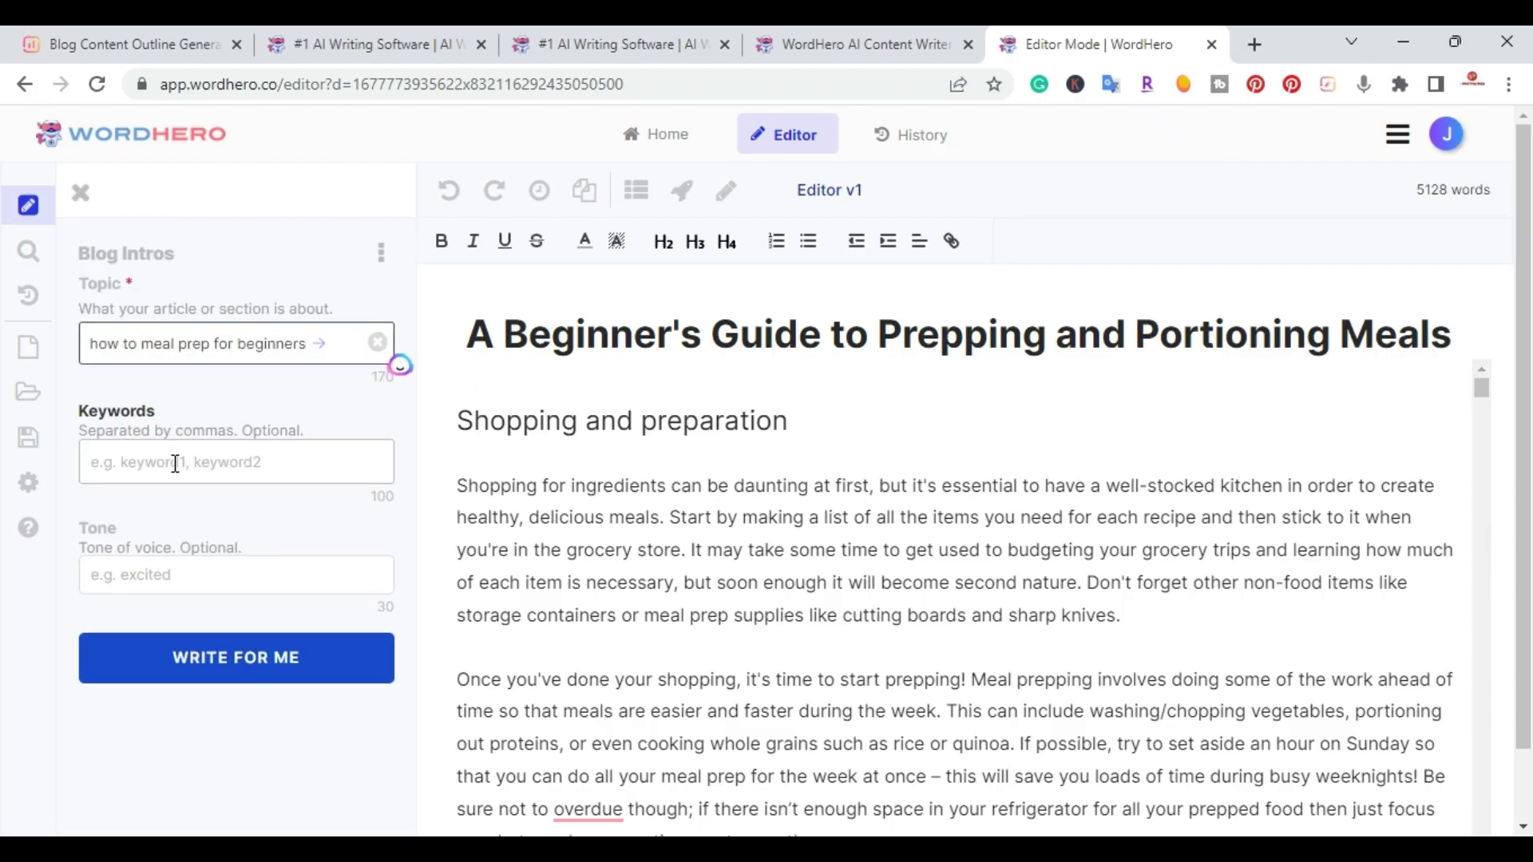
pyautogui.click(170, 473)
pyautogui.write('meal prepfor beginners')
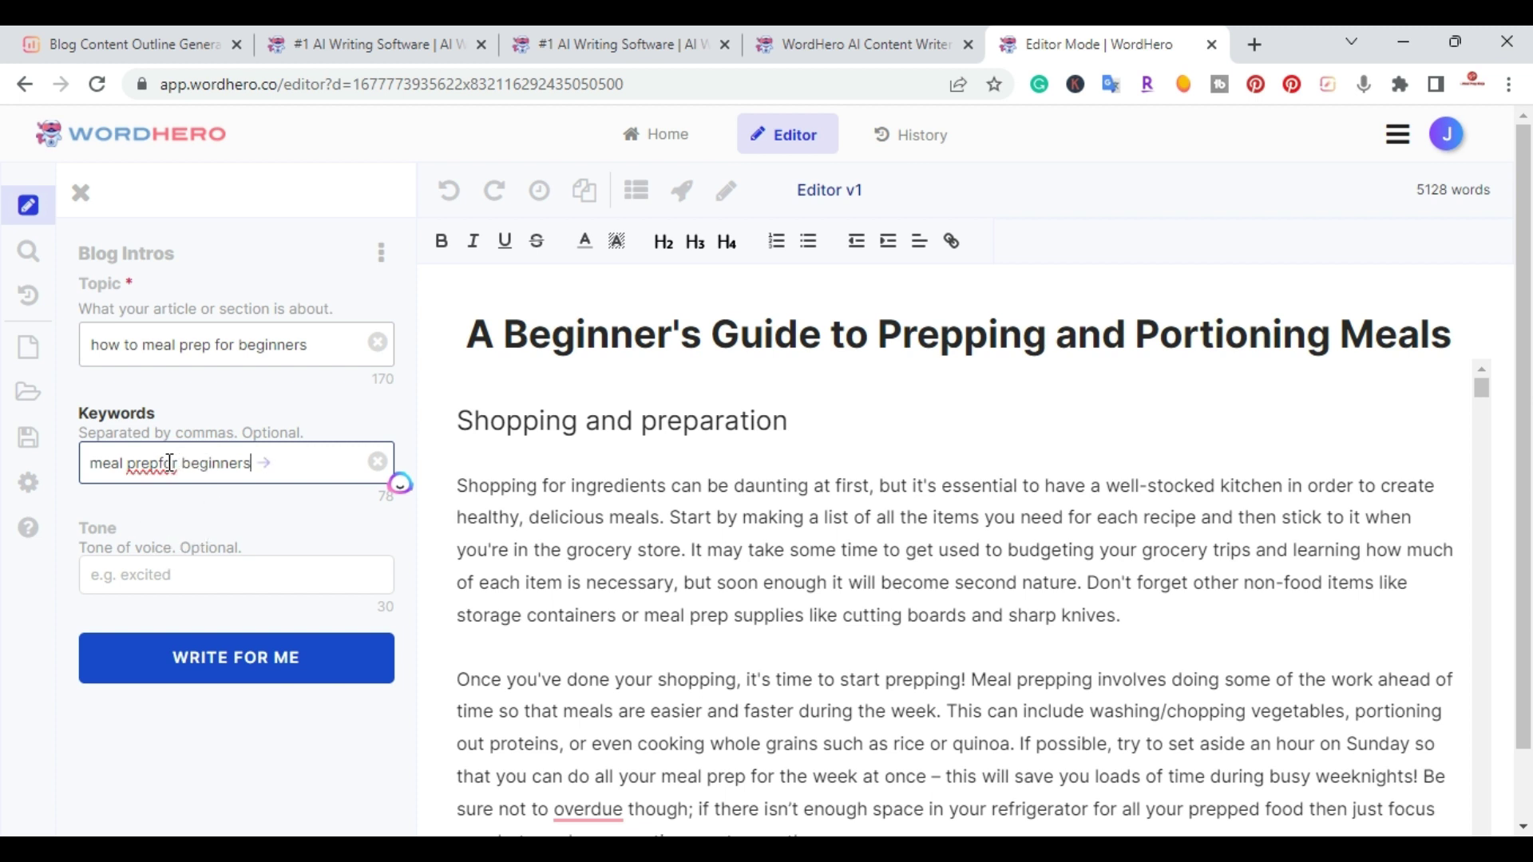
pyautogui.click(159, 464)
pyautogui.click(128, 593)
pyautogui.write('excited')
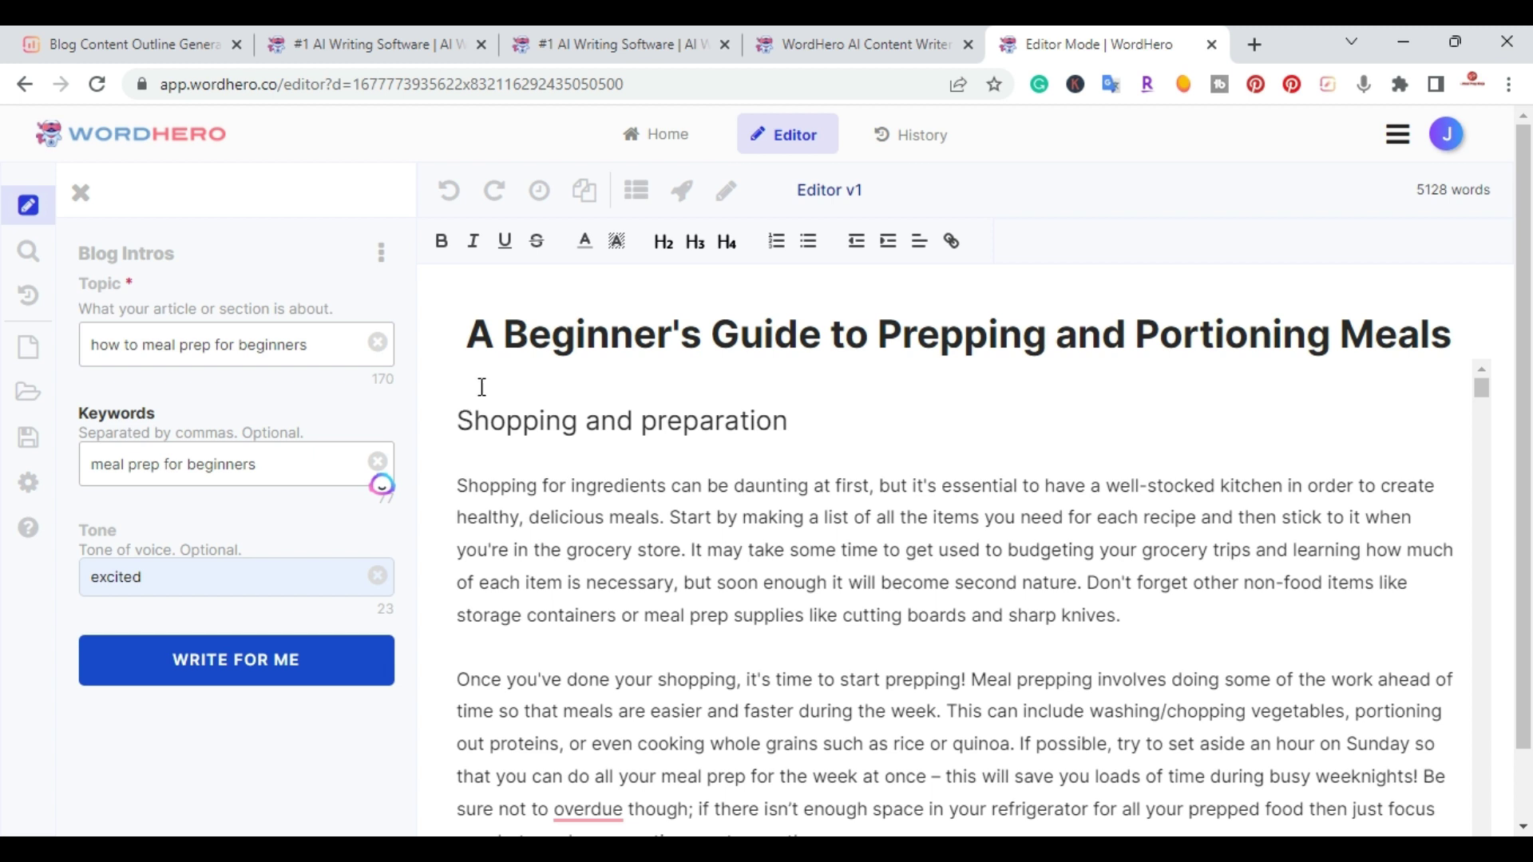
pyautogui.click(199, 687)
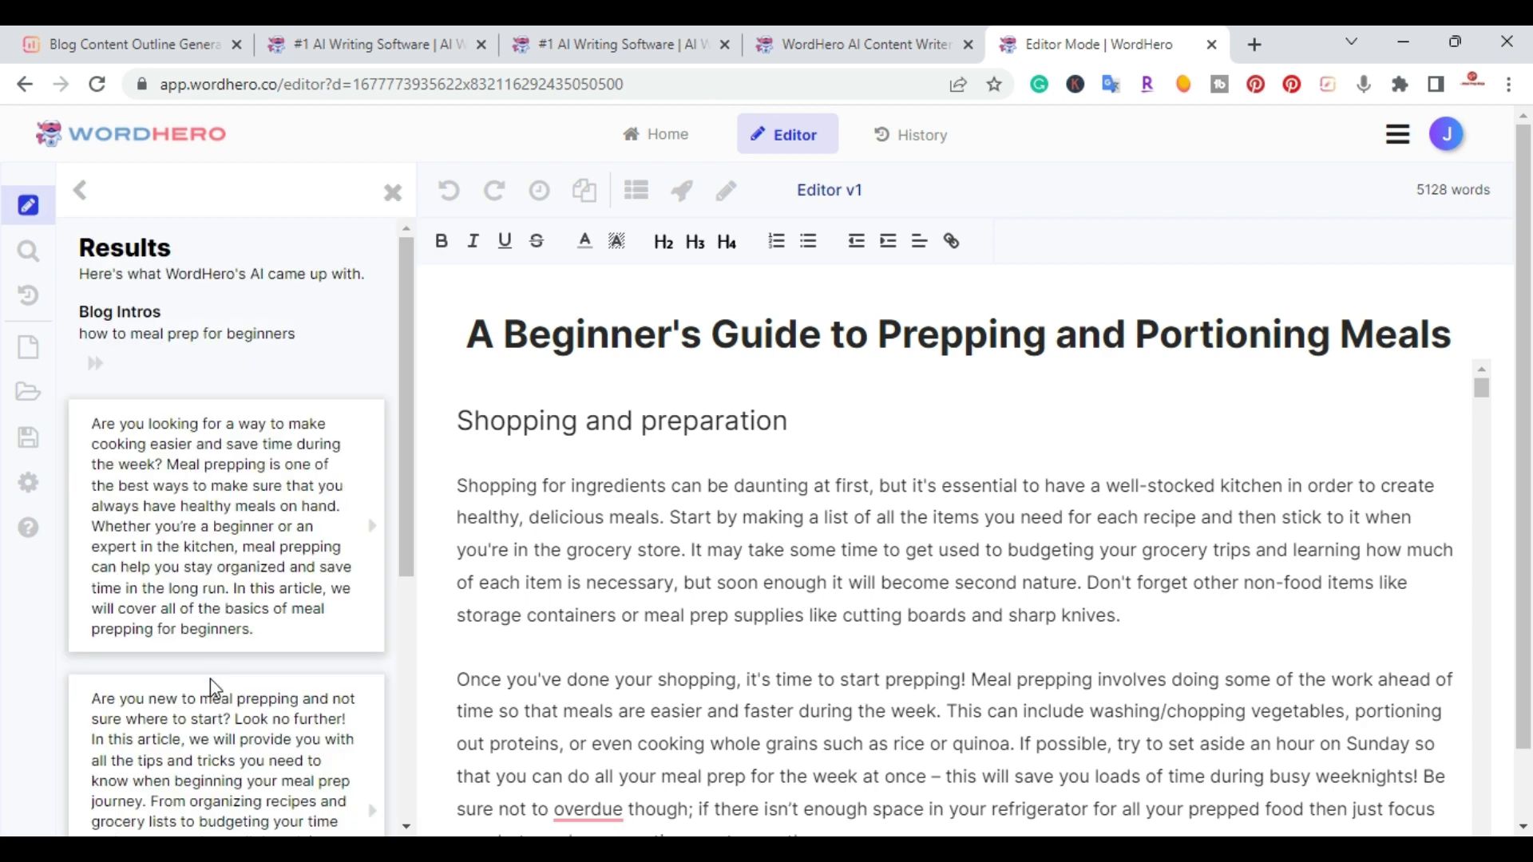
# Paste the first generated intro on the empty line above Shopping and preparation as normal paragraph text
pyautogui.scroll(-5, 205, 603)
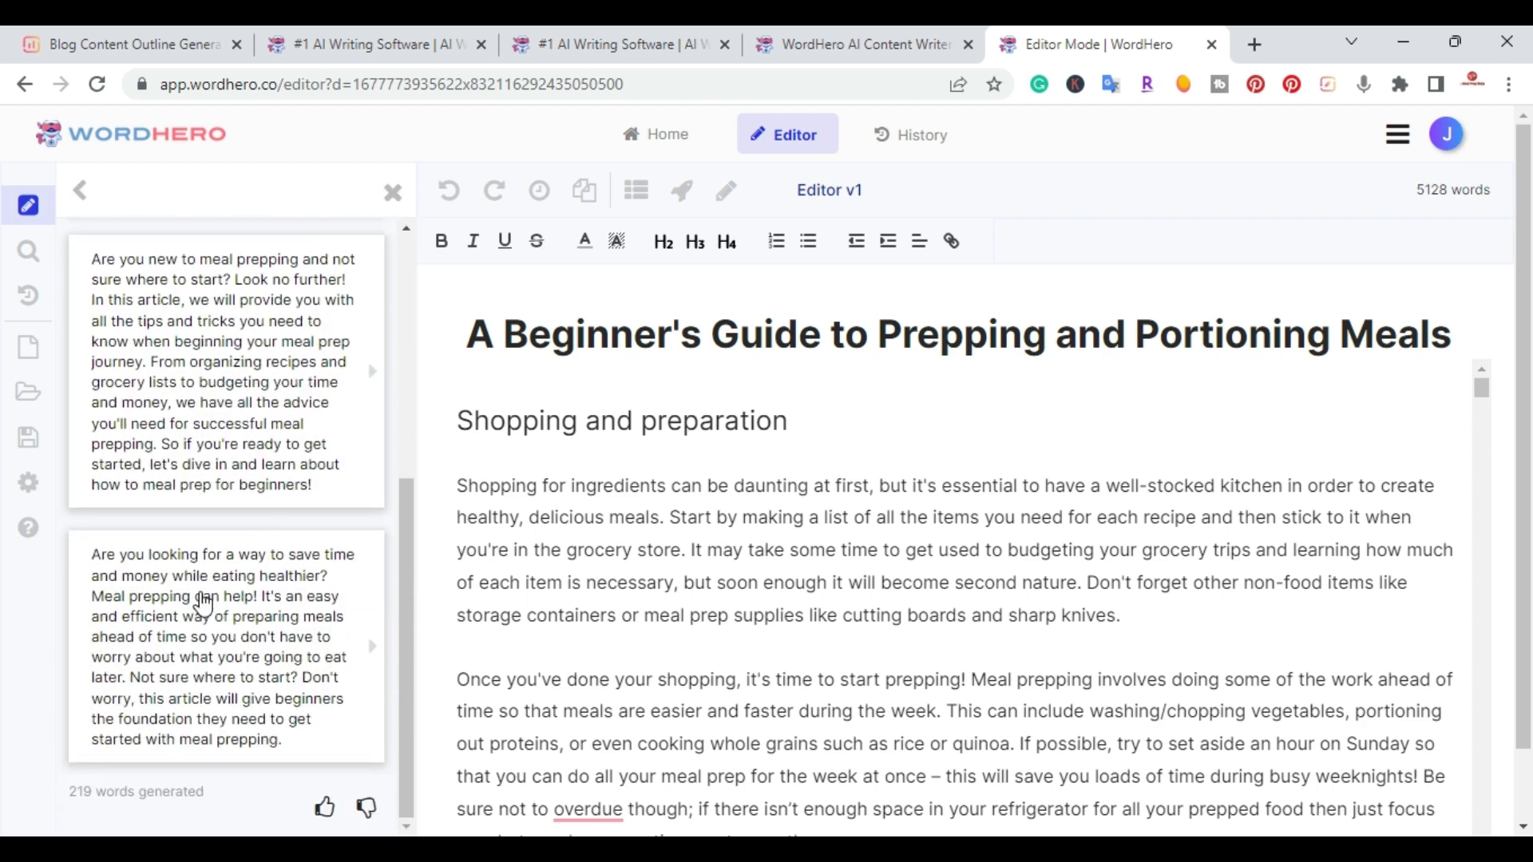
pyautogui.scroll(4, 203, 605)
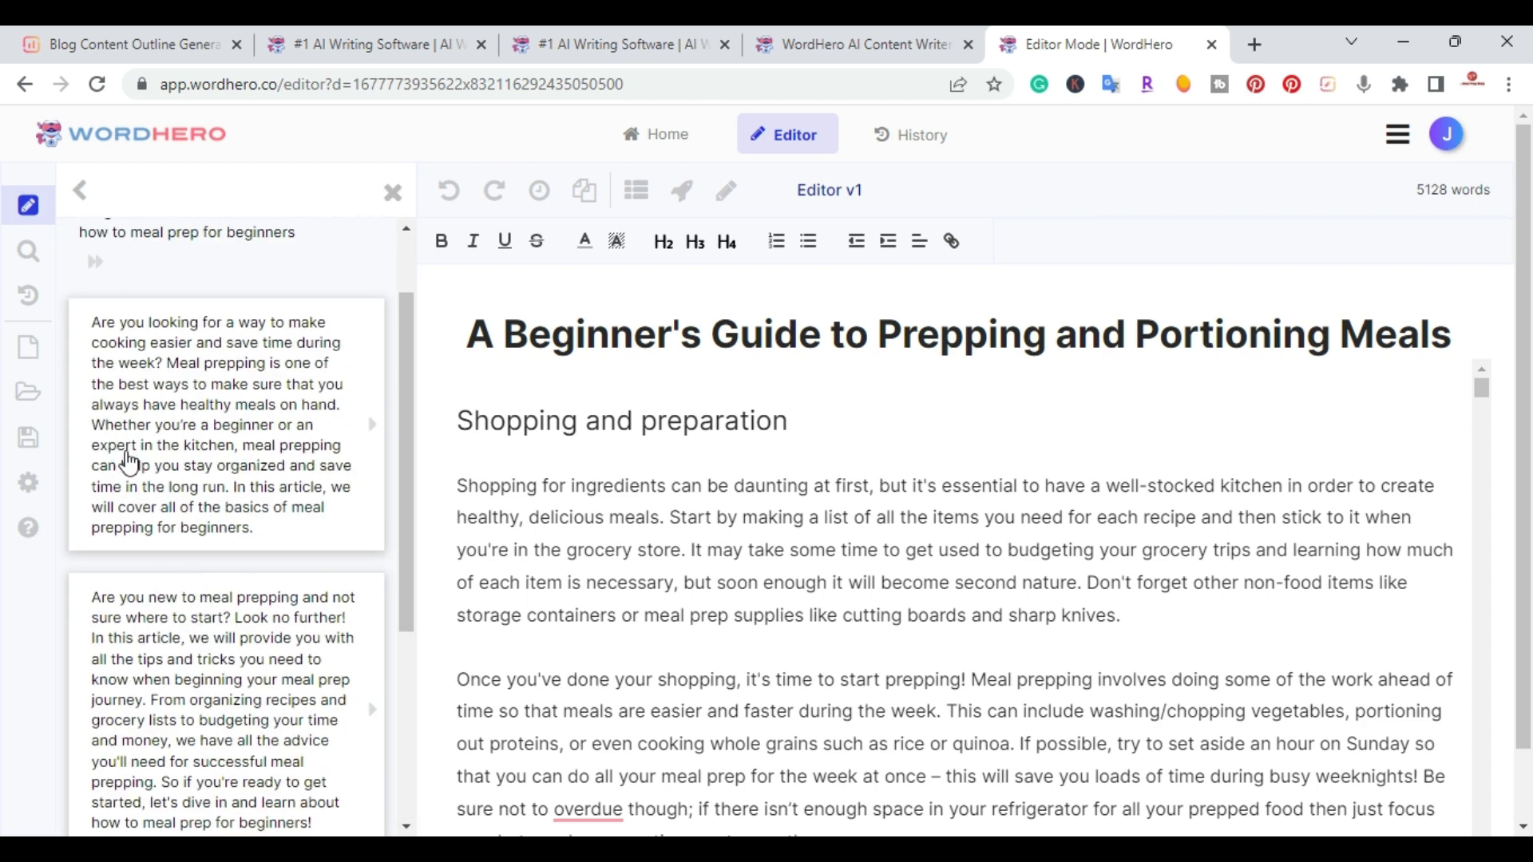
pyautogui.scroll(2, 128, 463)
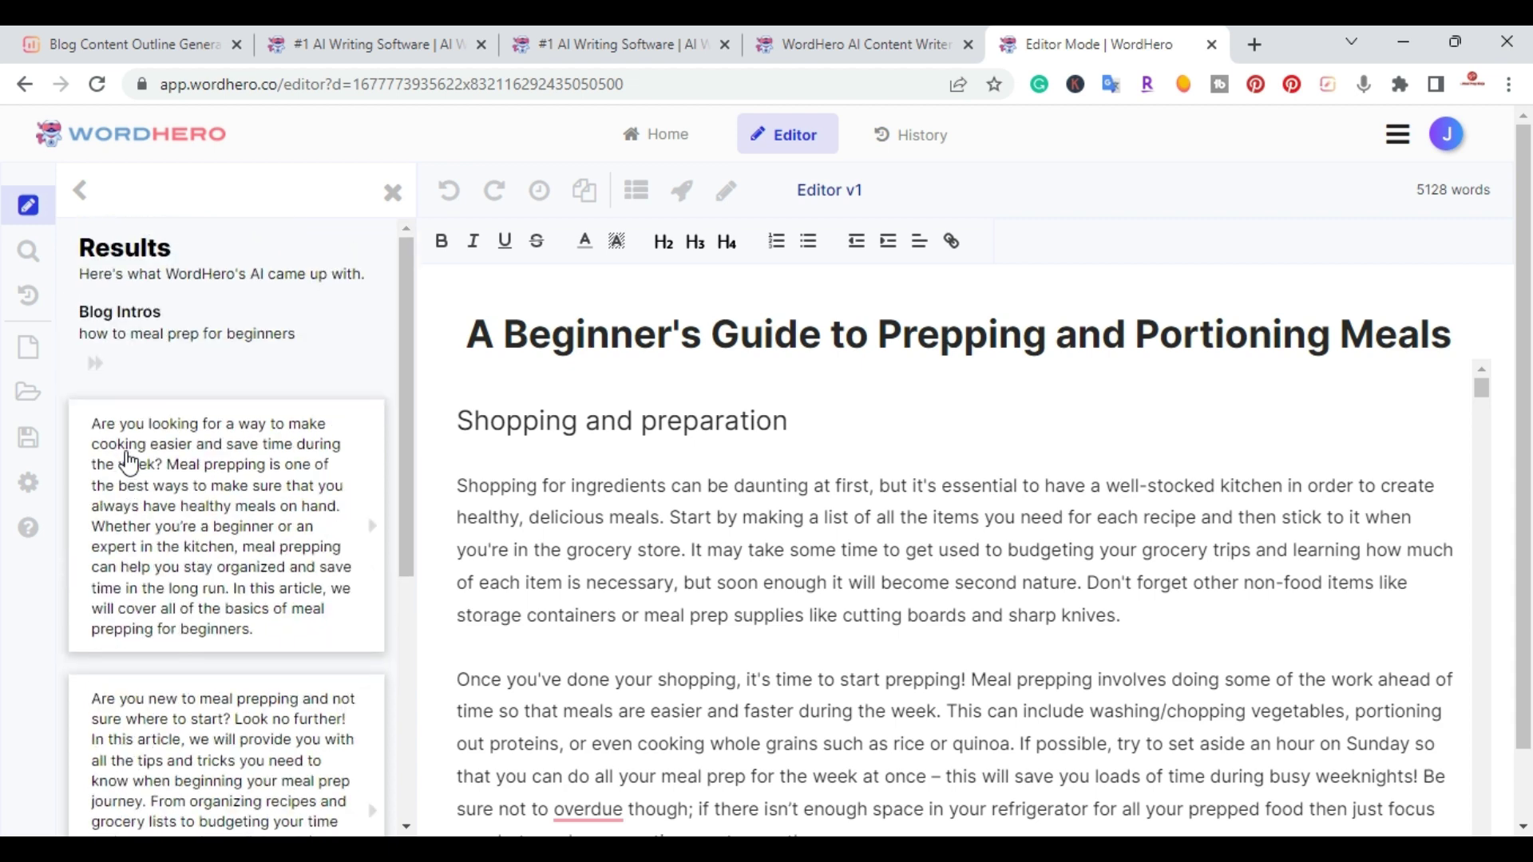
pyautogui.click(169, 519)
pyautogui.click(484, 384)
pyautogui.hotkey('ctrl', 'v')
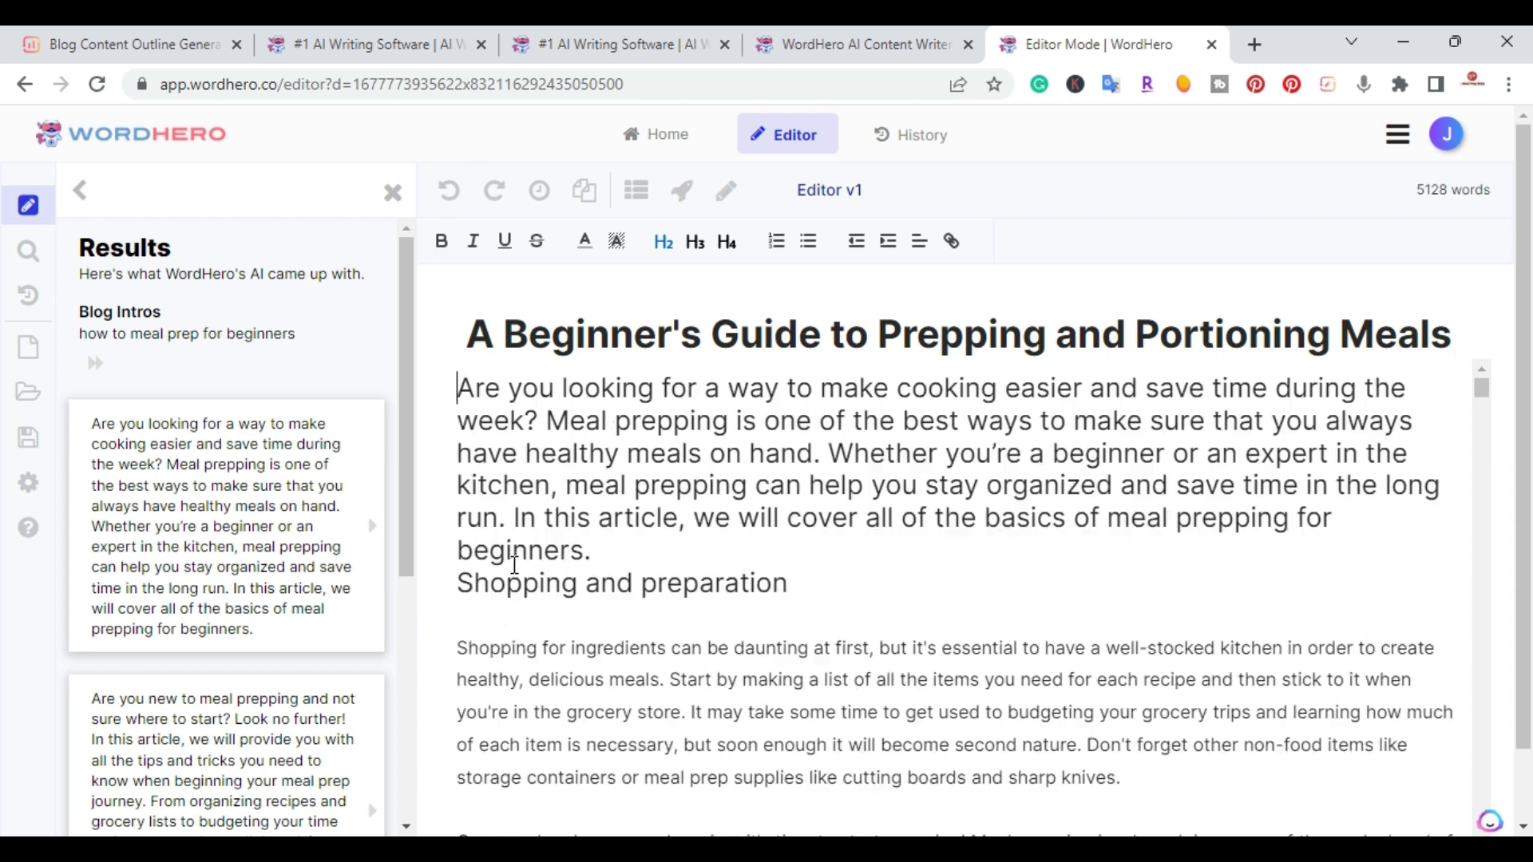
pyautogui.moveTo(607, 559); pyautogui.dragTo(474, 404)
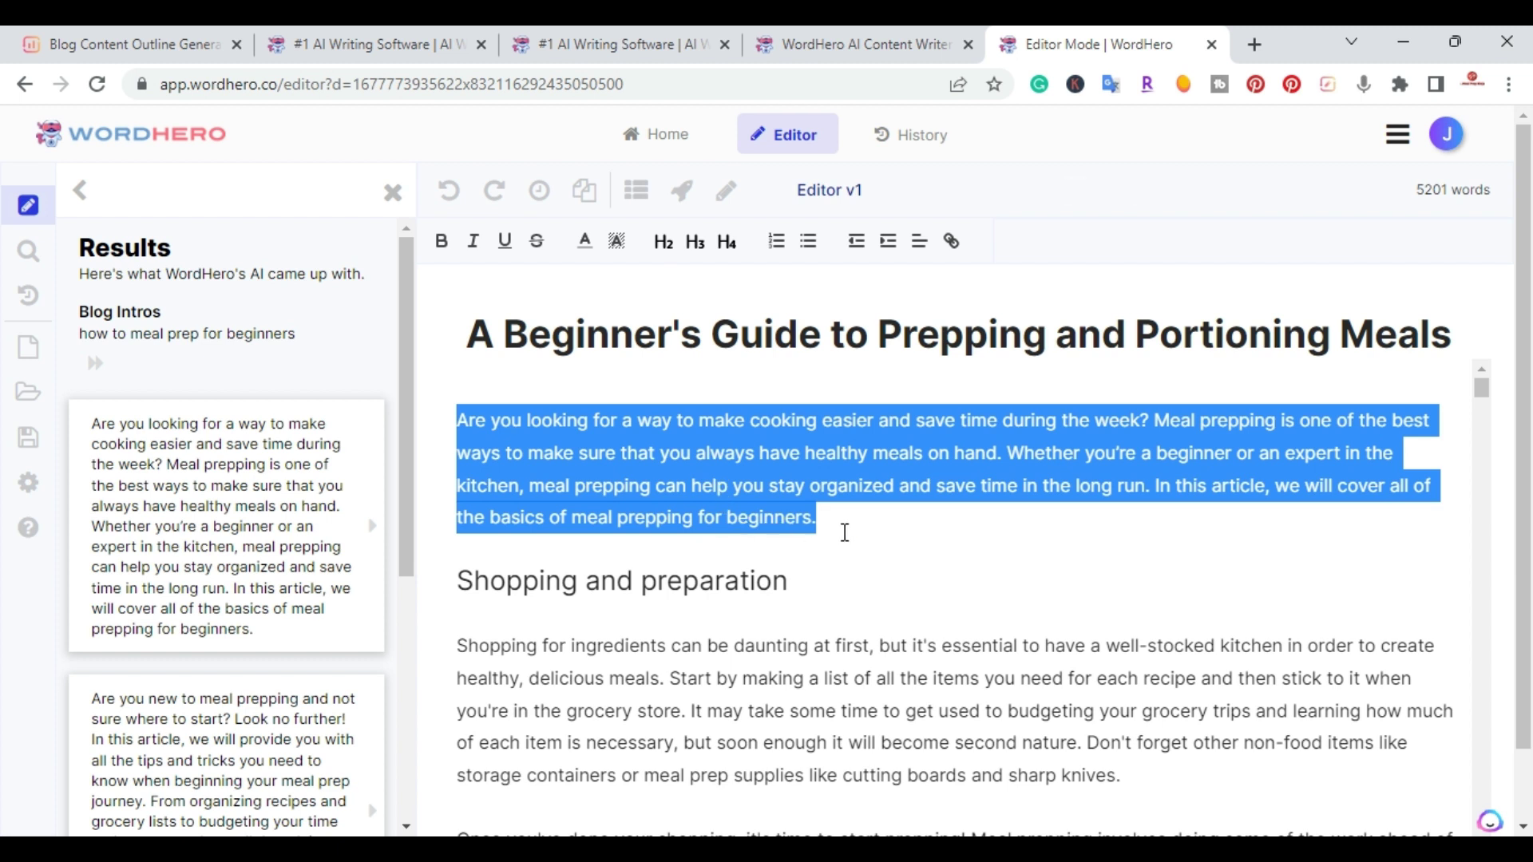
pyautogui.click(843, 530)
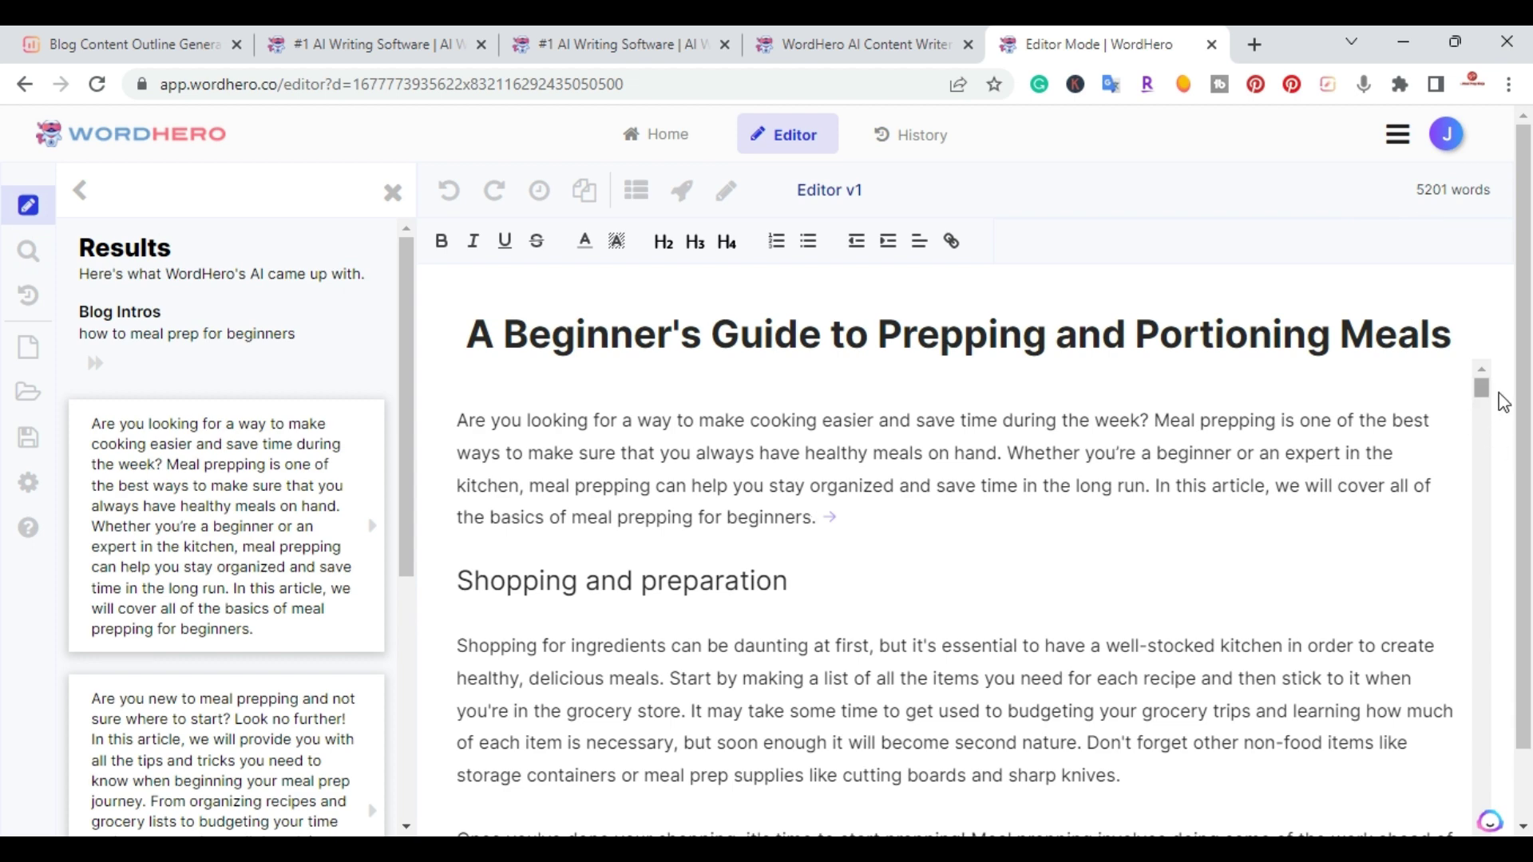
# Review the Use your Freezer section, then switch to the wordhero.co homepage tab
pyautogui.moveTo(1501, 399); pyautogui.dragTo(1476, 834)
pyautogui.scroll(-7, 804, 729)
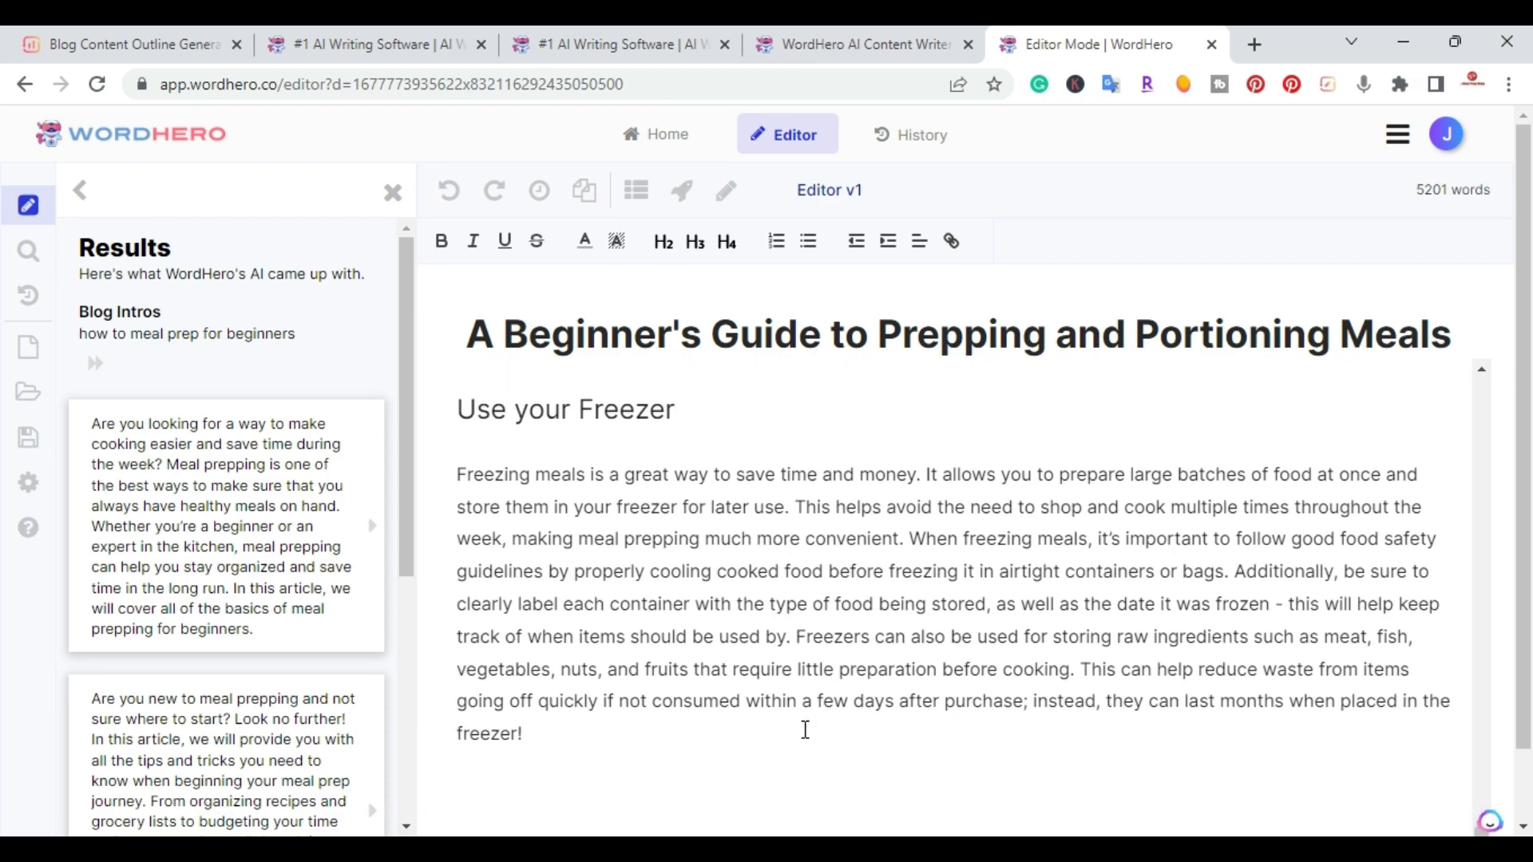
pyautogui.scroll(3, 787, 729)
pyautogui.scroll(1, 765, 725)
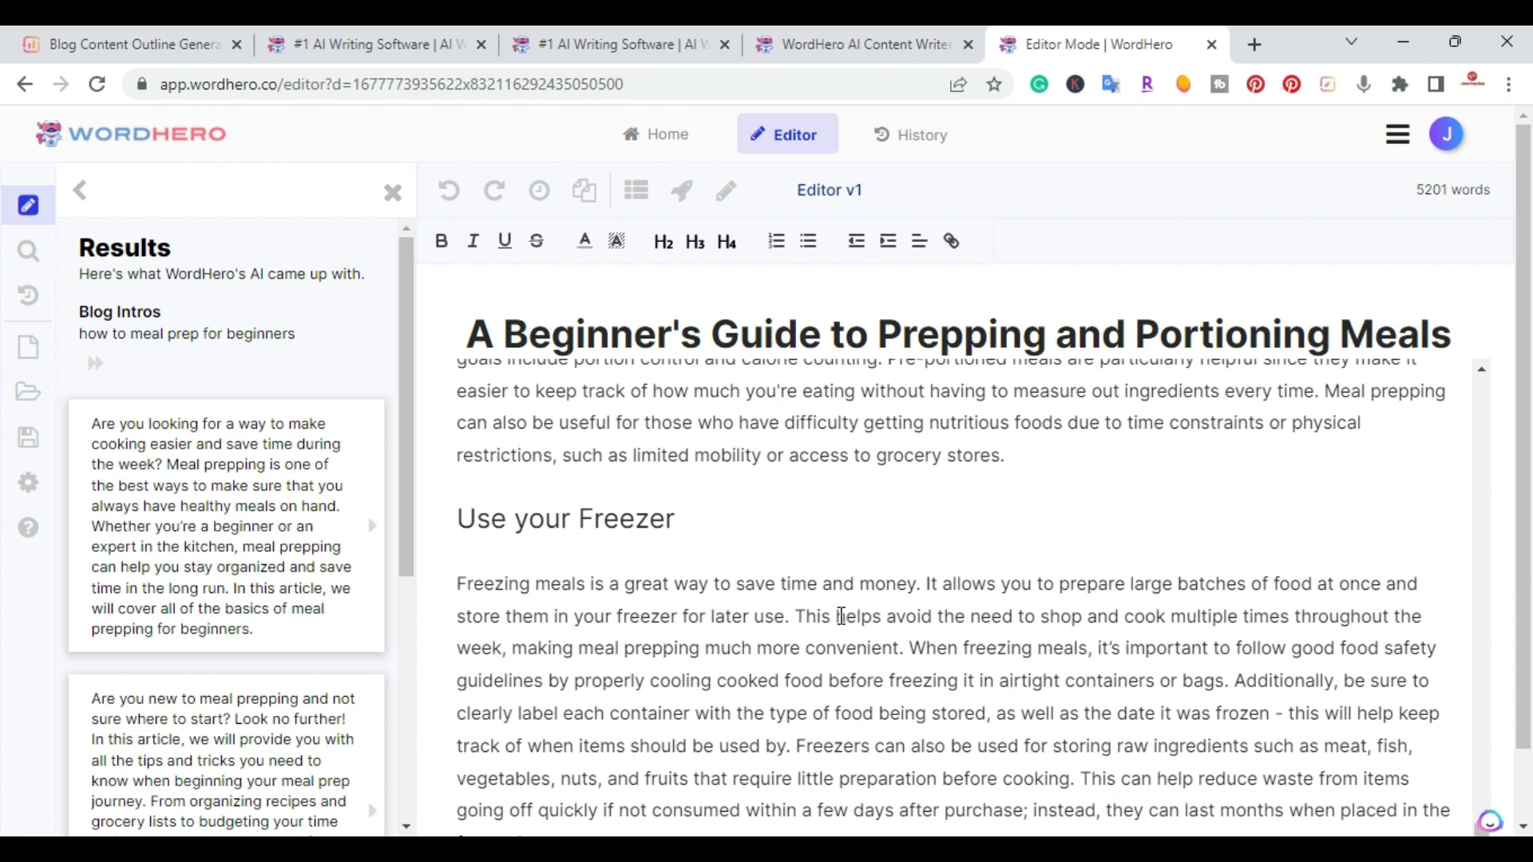
pyautogui.hotkey('ctrl', '1')
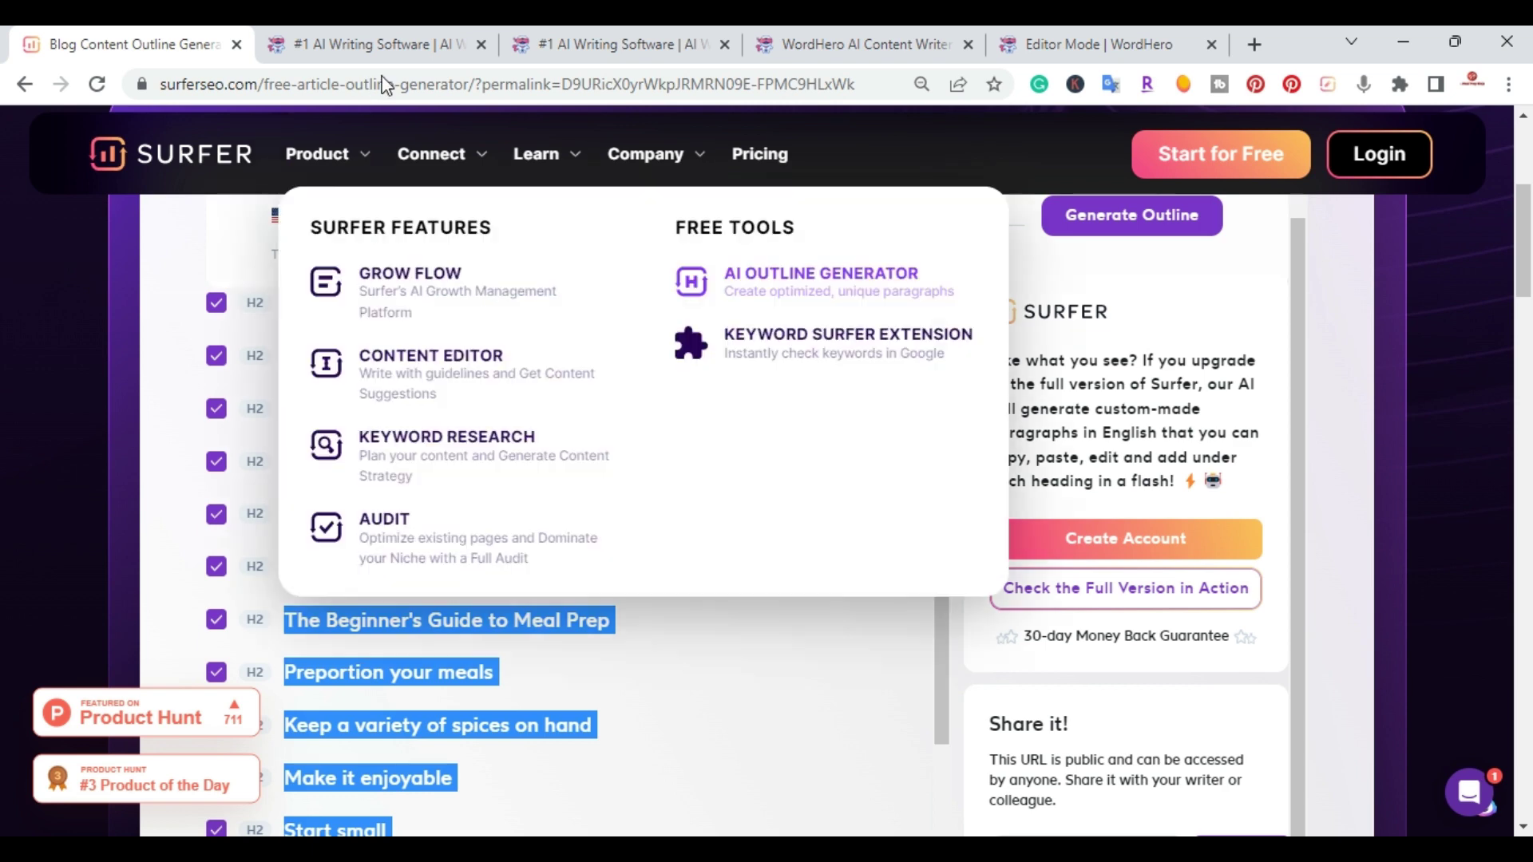
pyautogui.click(385, 44)
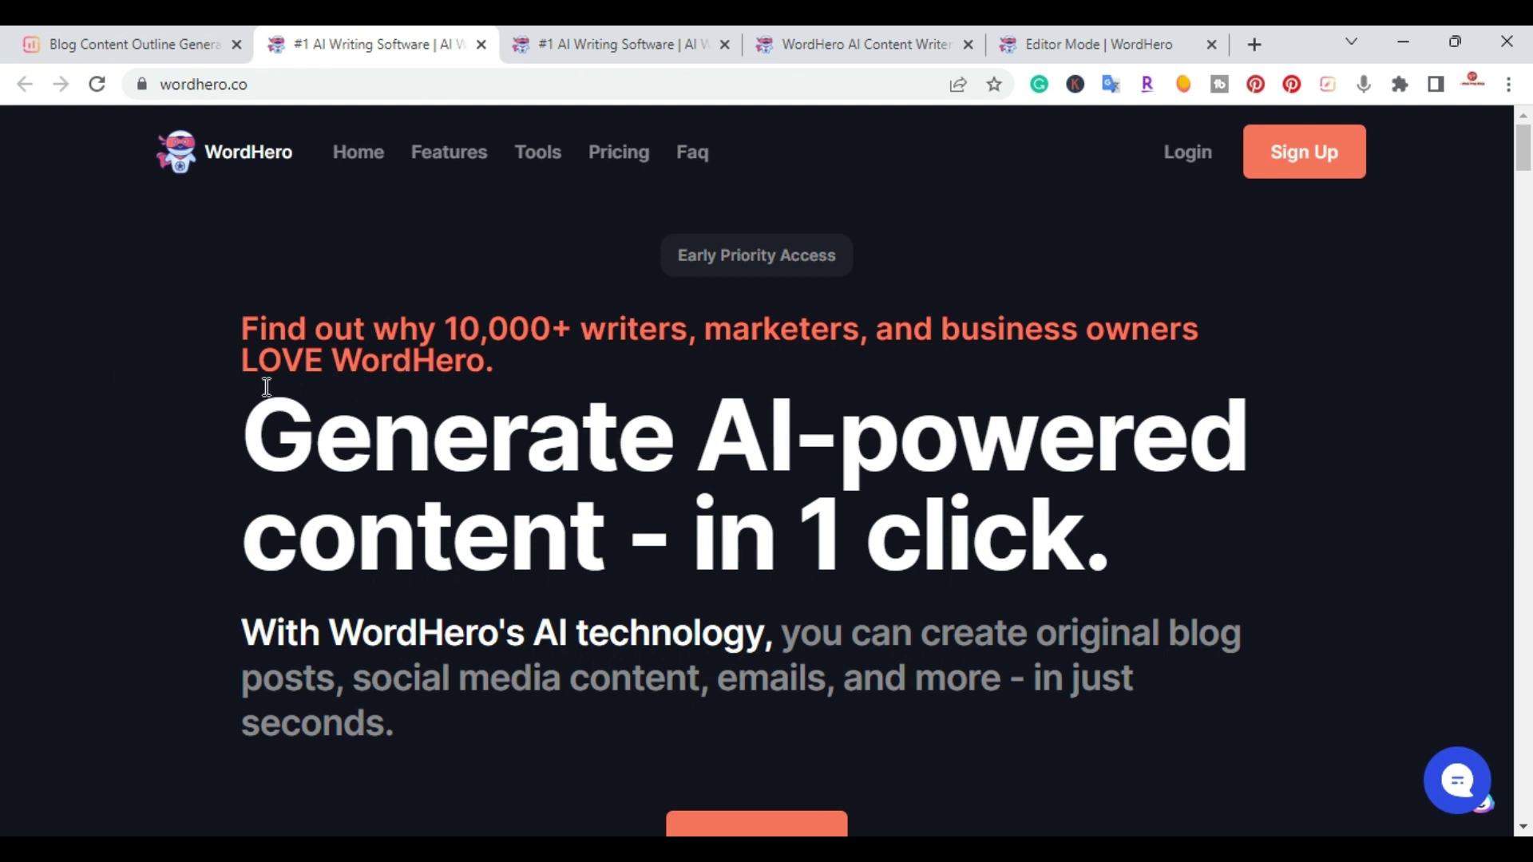
# Compare Pro Monthly and Pro Yearly prices with the Lifetime Starter ($89) and Lifetime Pro ($267) offer
pyautogui.click(581, 49)
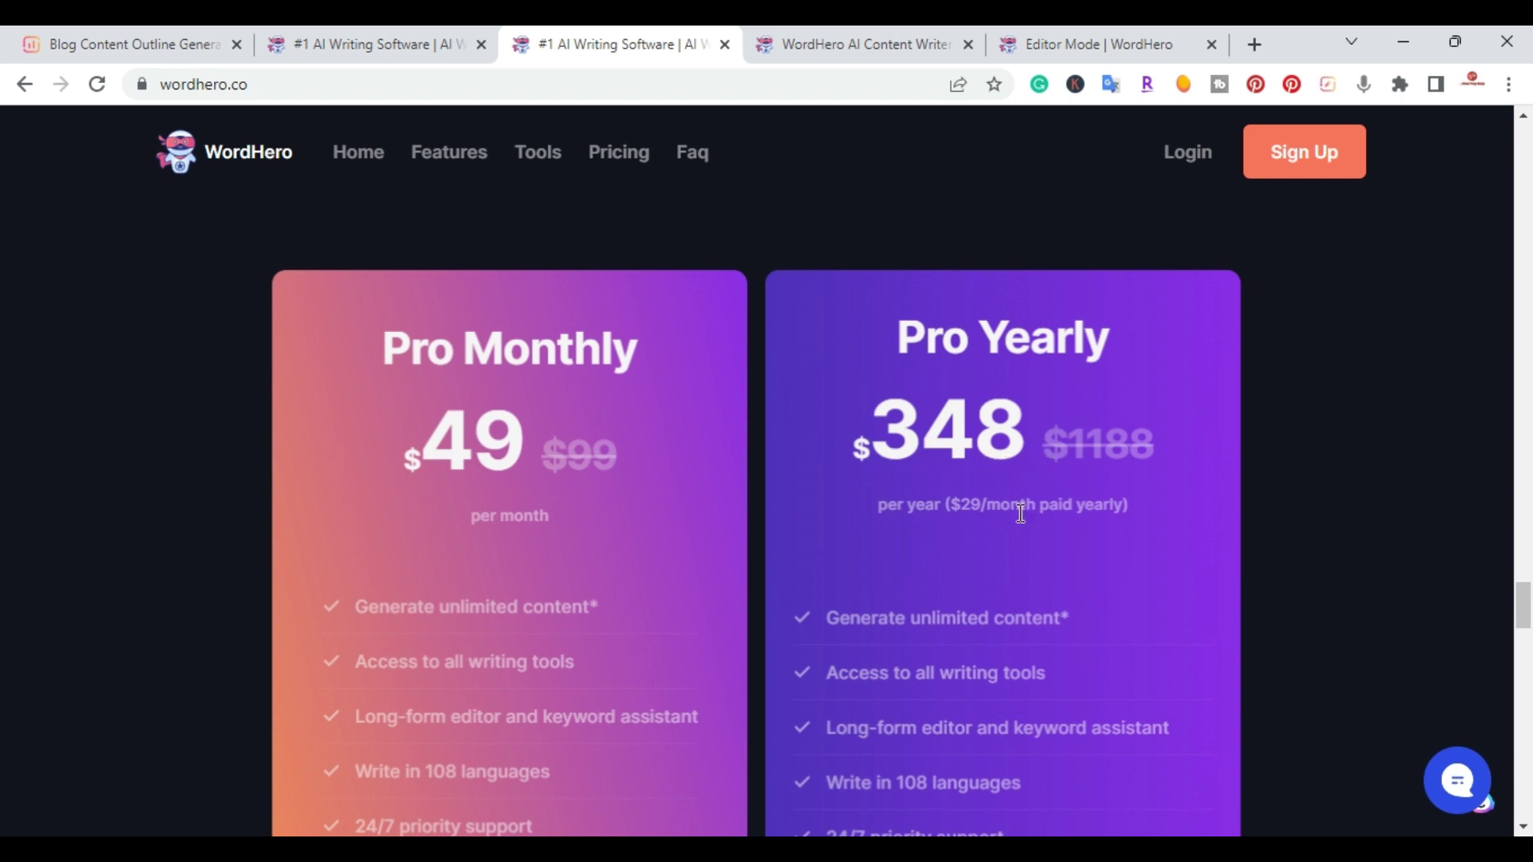
pyautogui.click(845, 40)
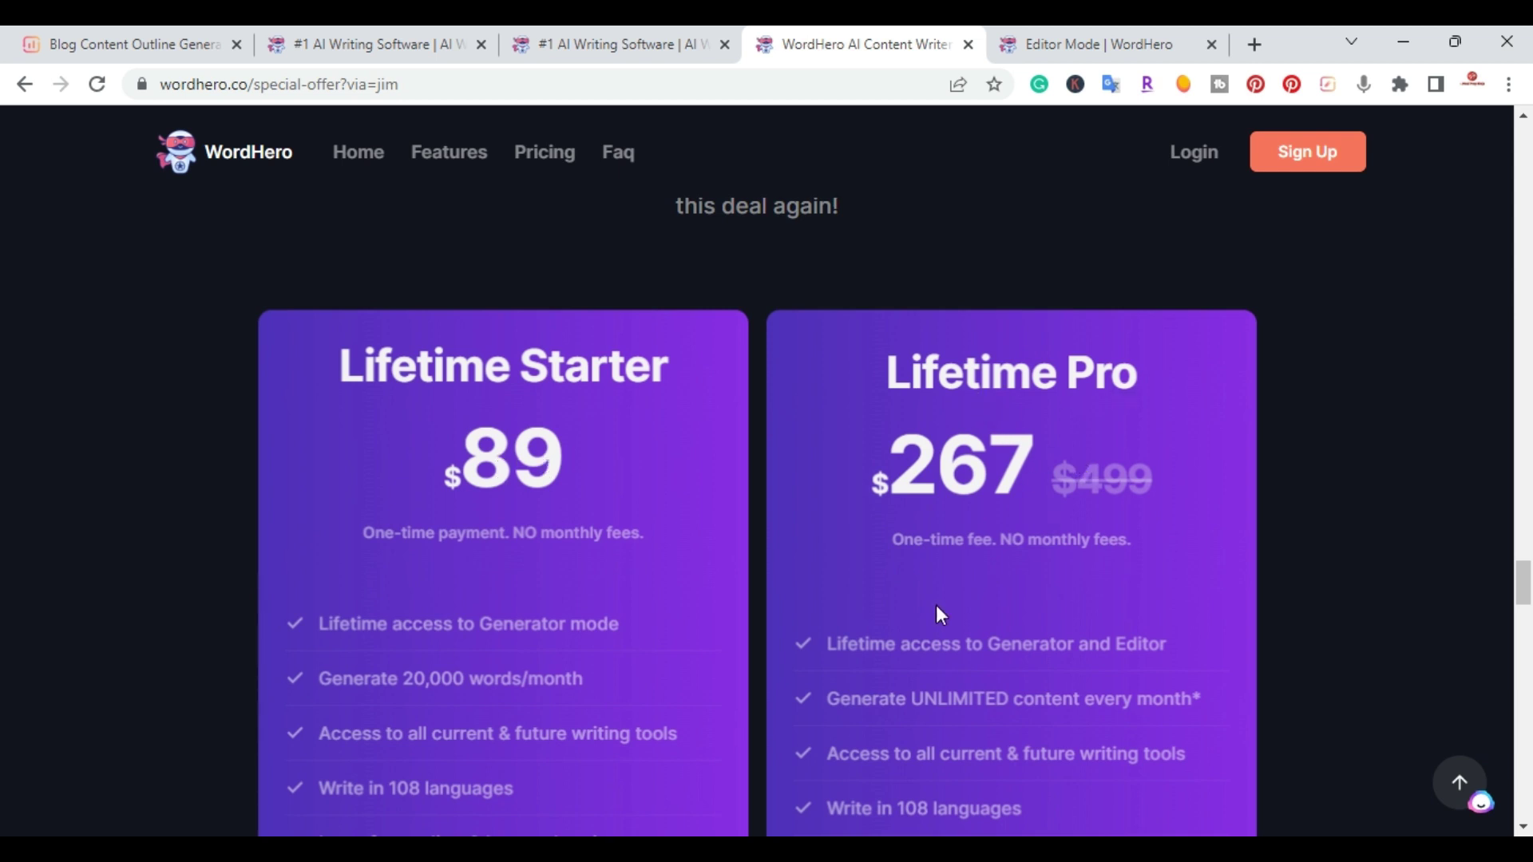
pyautogui.scroll(-1, 1046, 601)
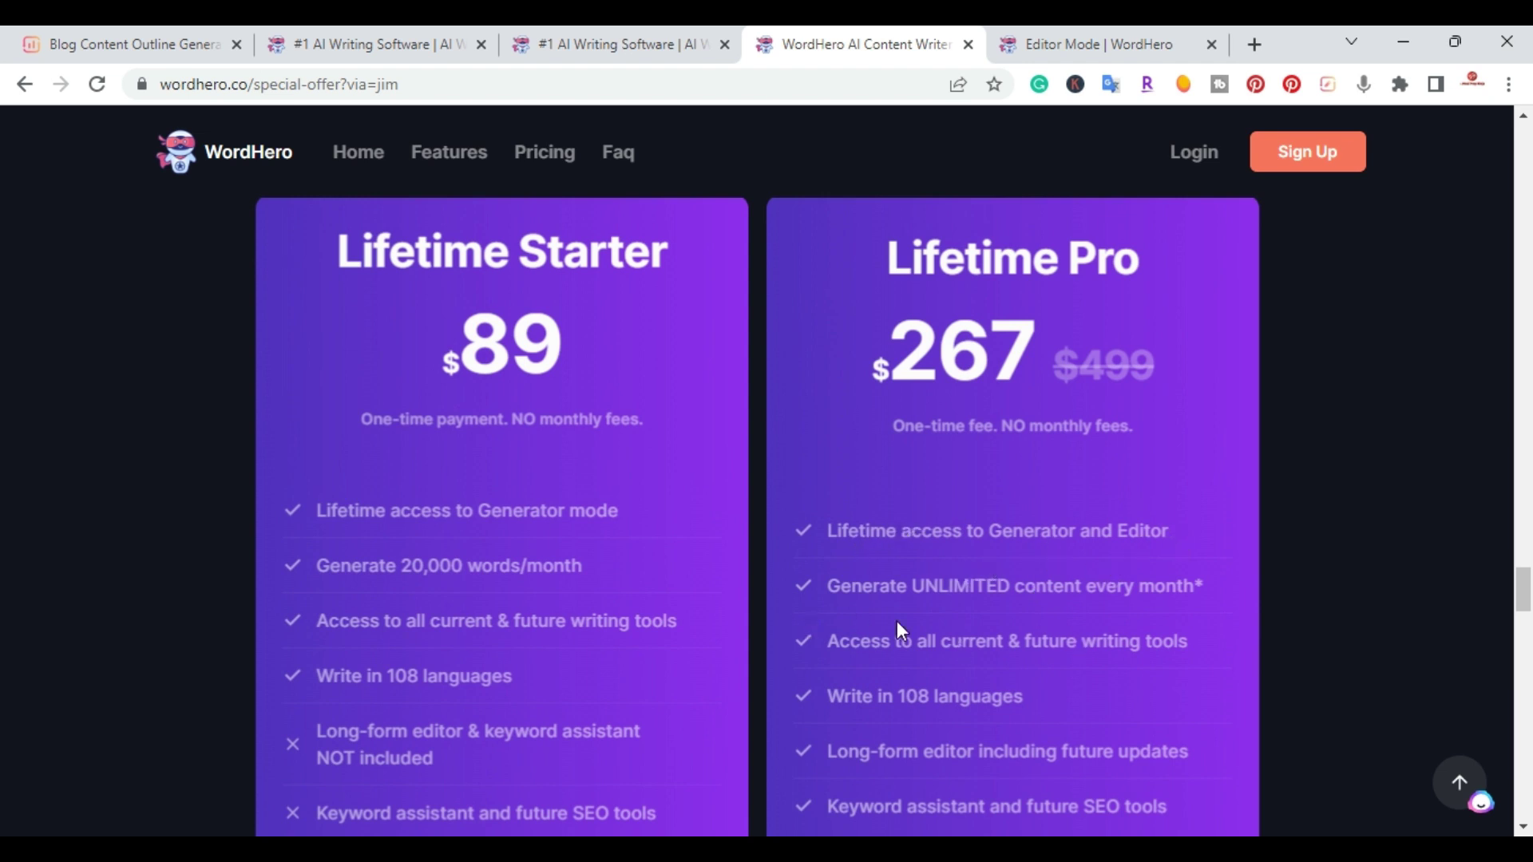
# Review the Lifetime Starter and Lifetime Pro feature lists down to the Get Started buttons
pyautogui.click(1053, 51)
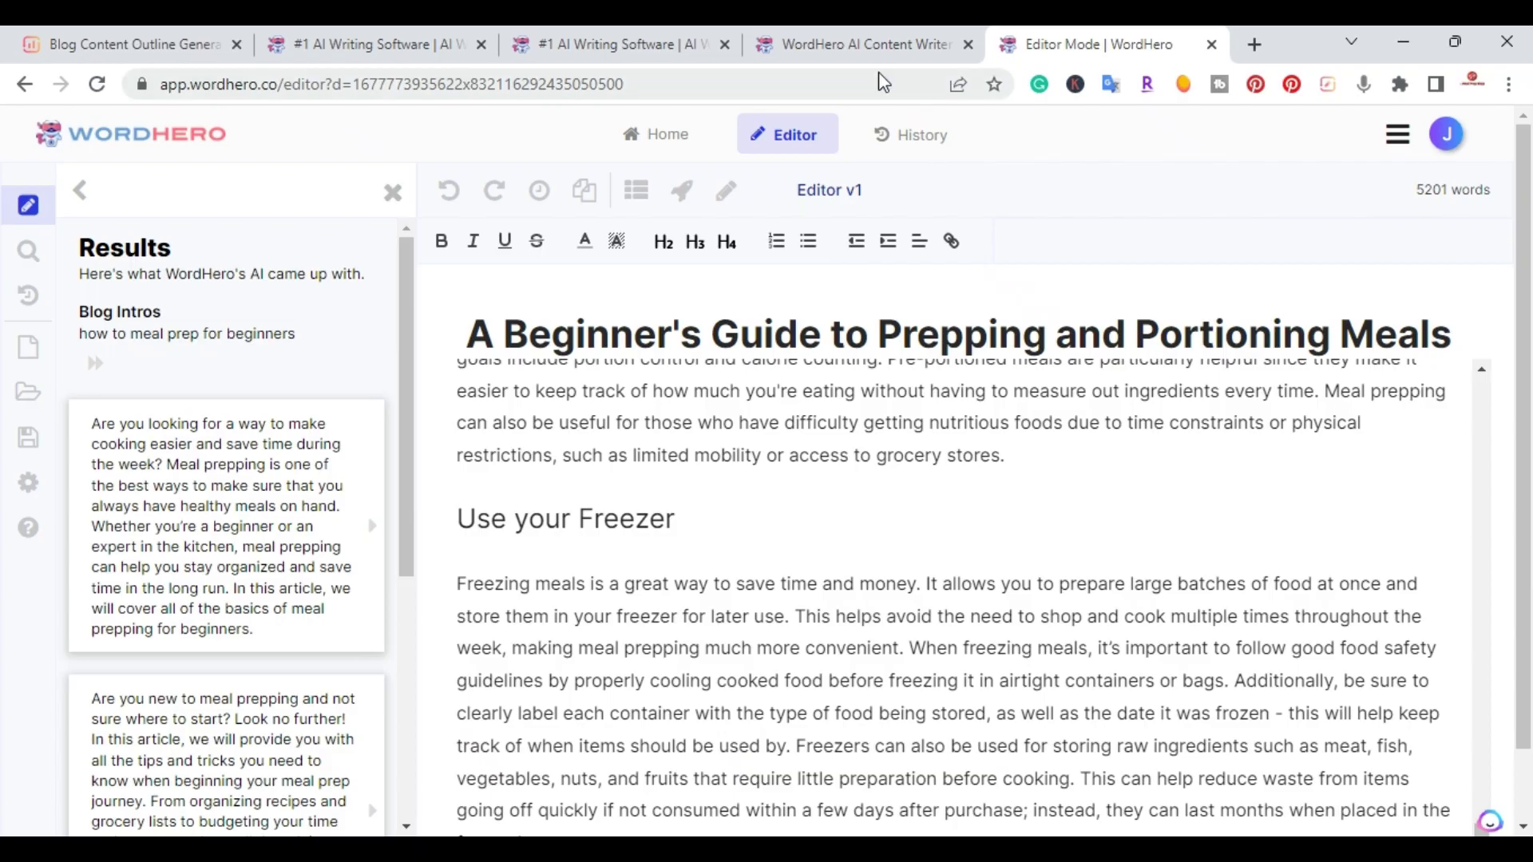
pyautogui.click(80, 70)
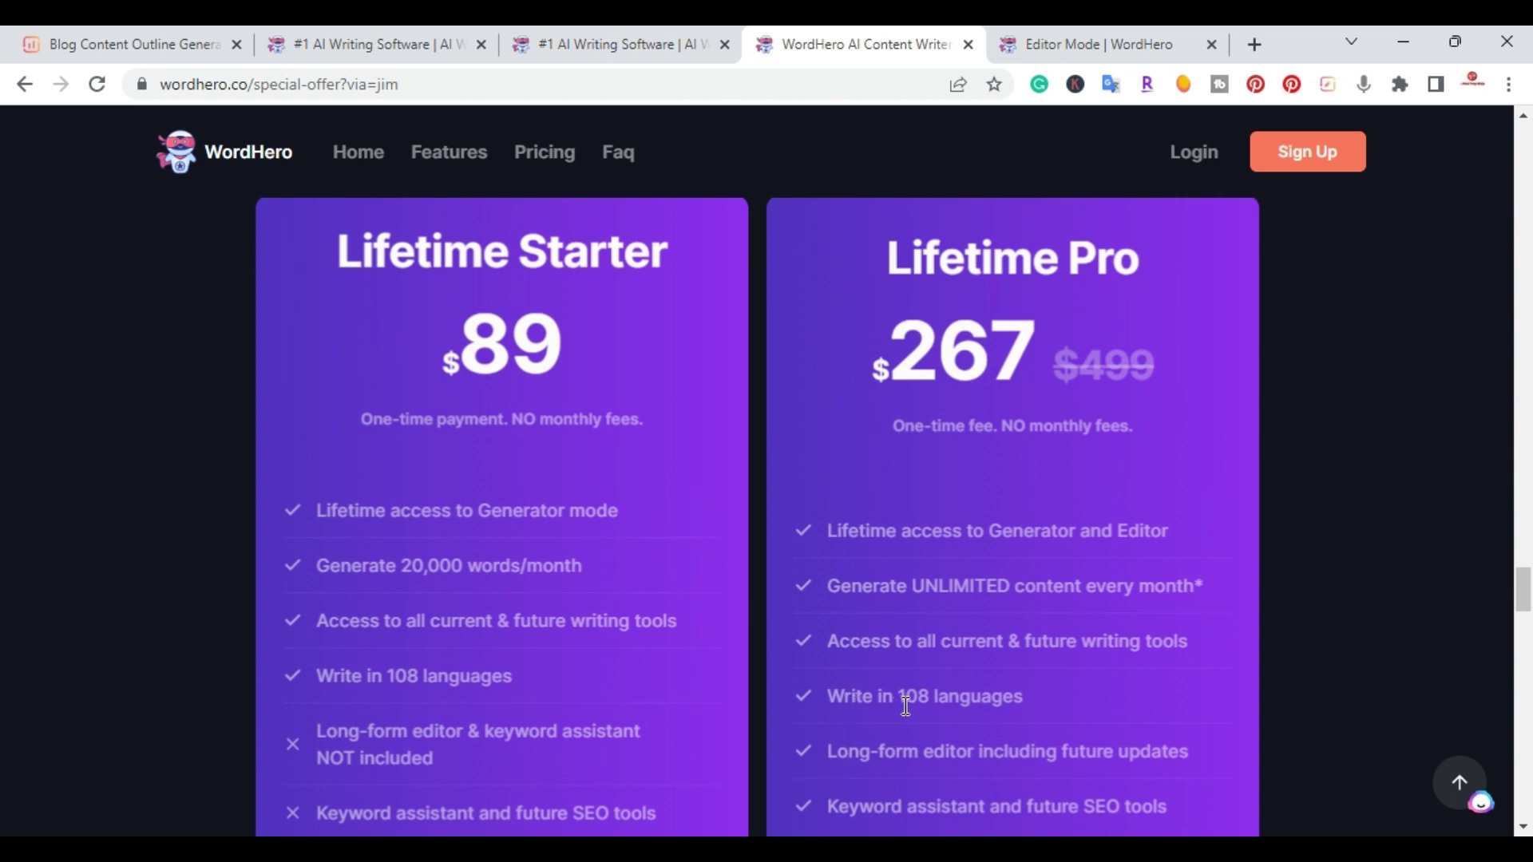
pyautogui.scroll(-1, 903, 702)
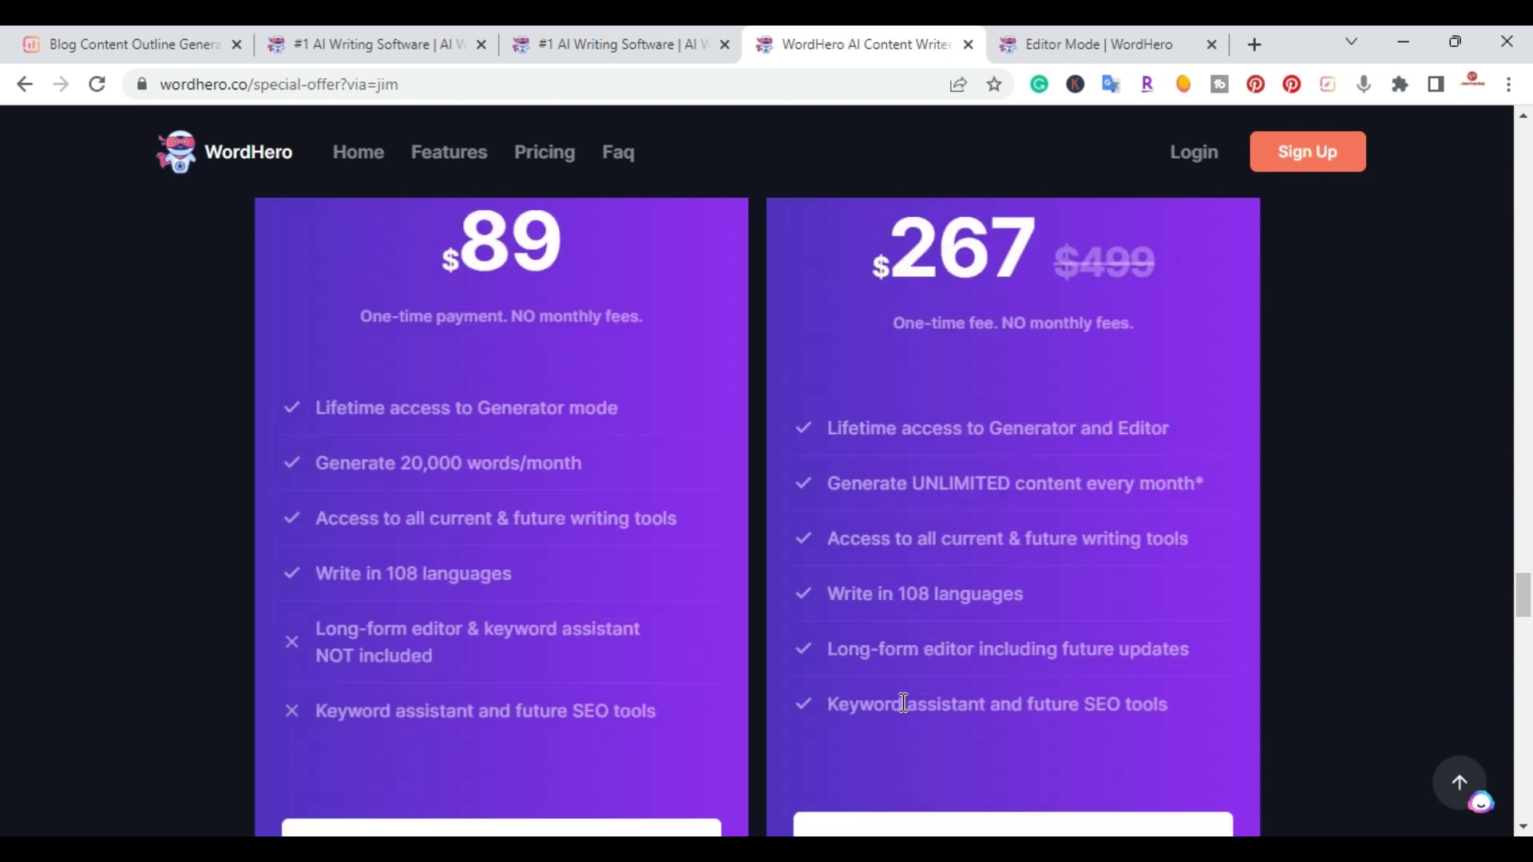
pyautogui.scroll(1, 896, 636)
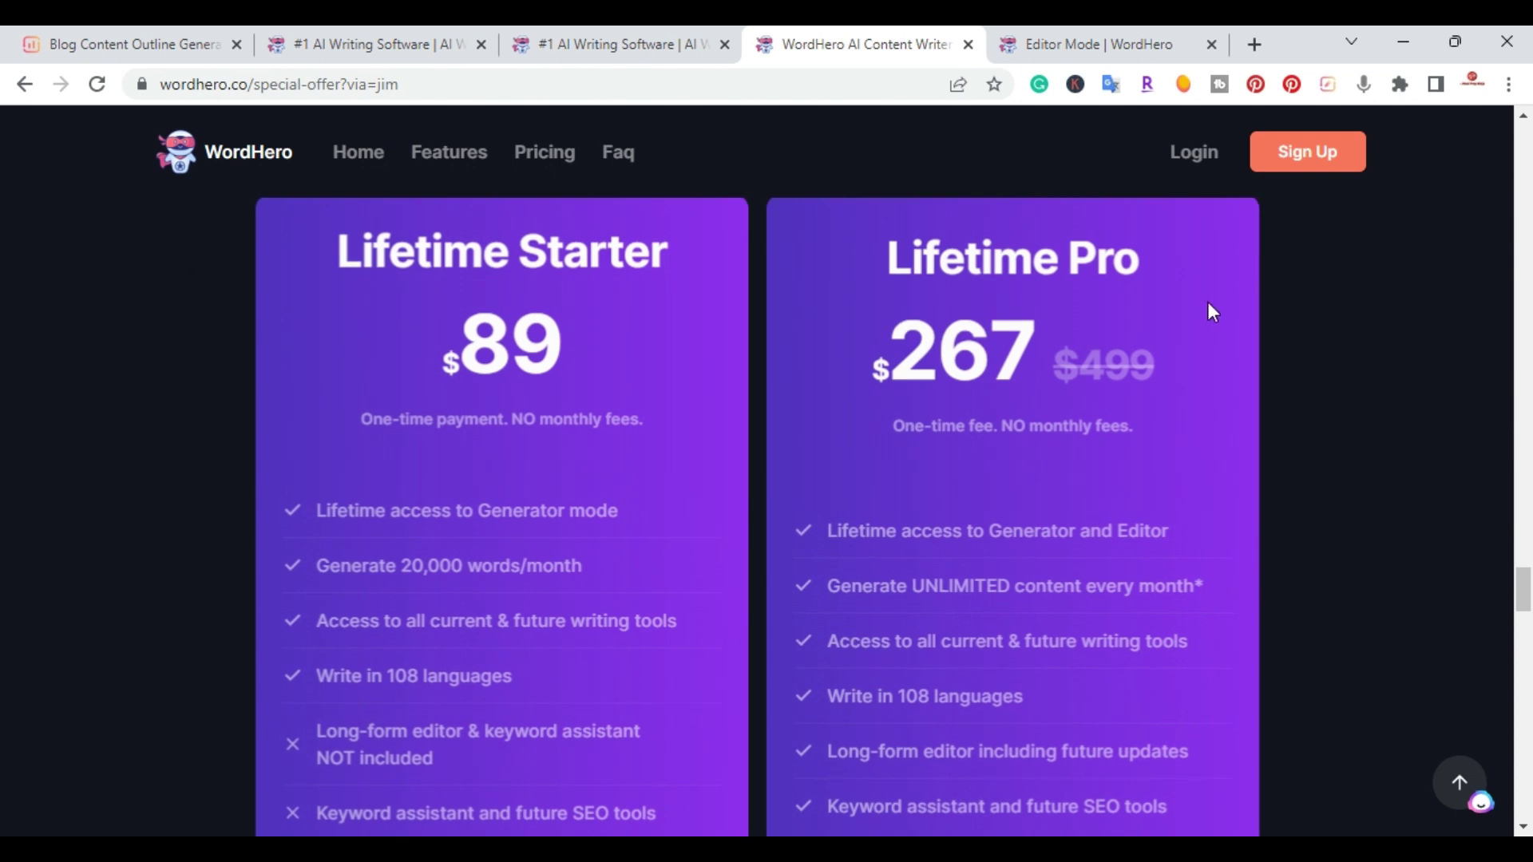
pyautogui.scroll(-1, 1081, 489)
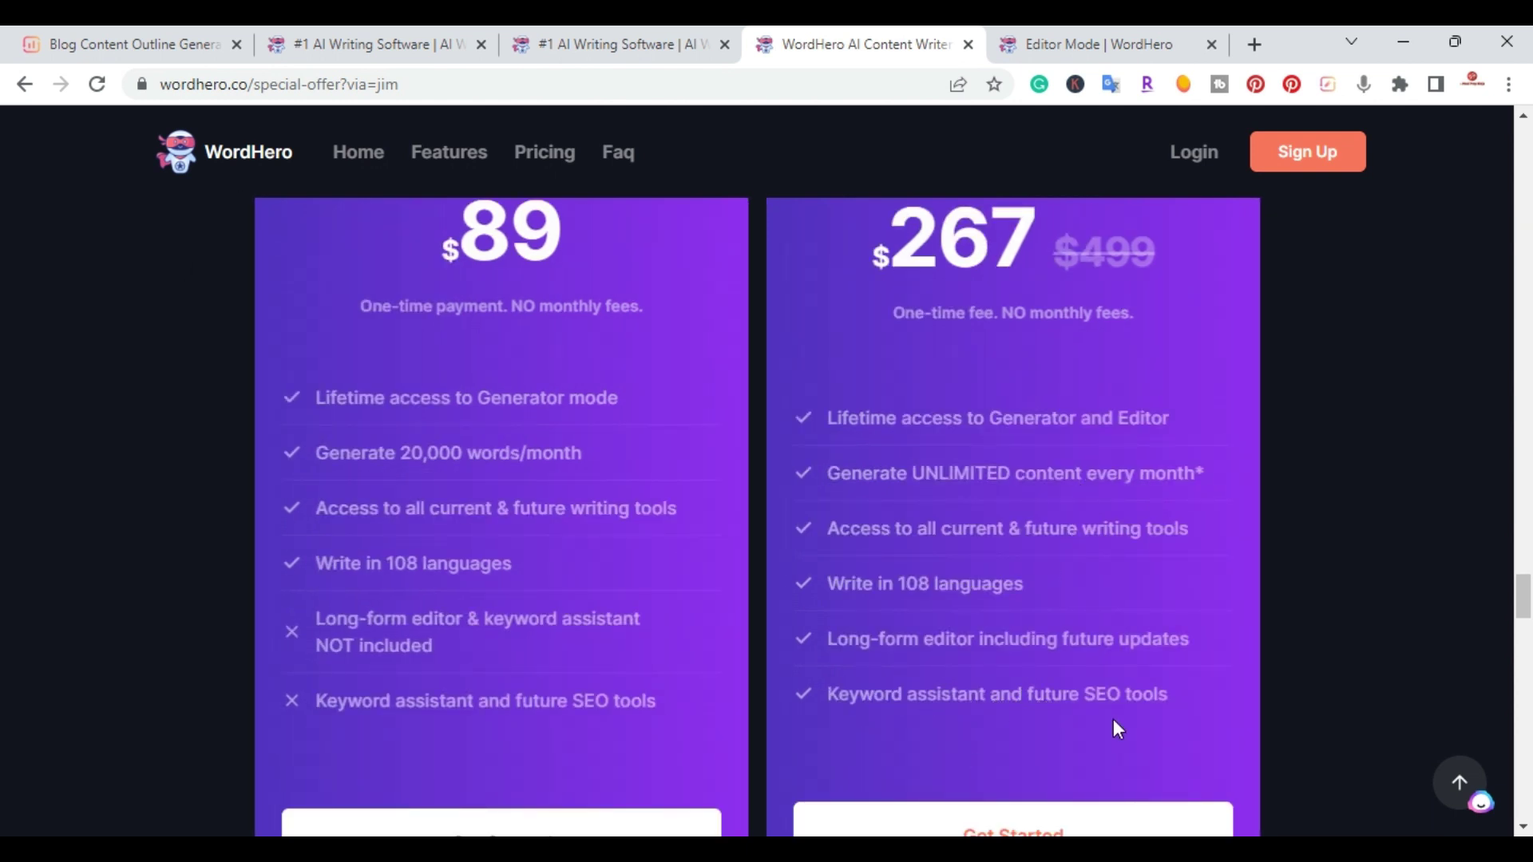
pyautogui.scroll(-1, 1116, 729)
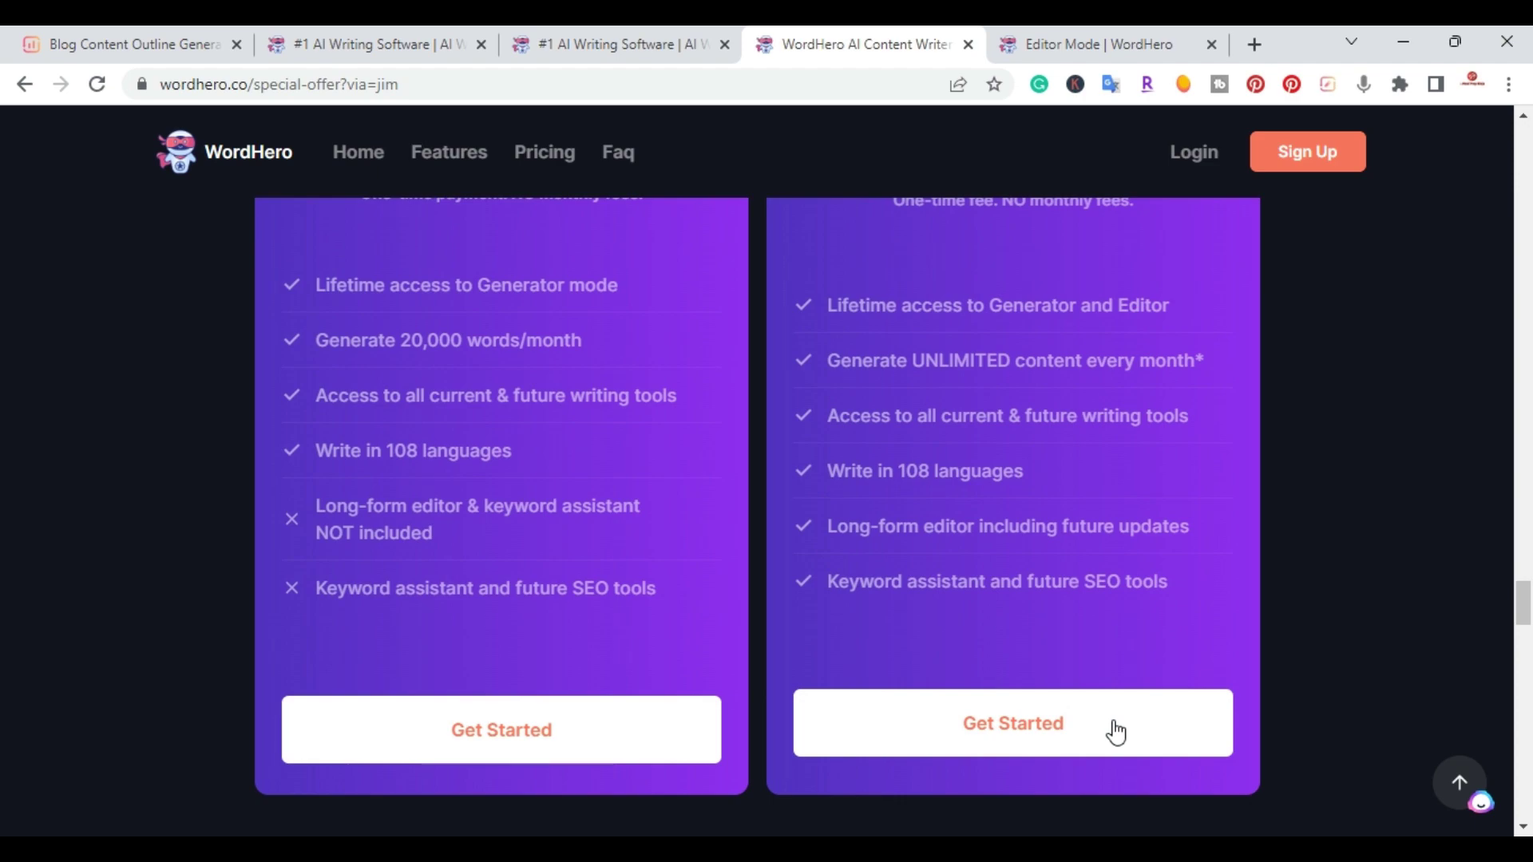
pyautogui.click(1110, 44)
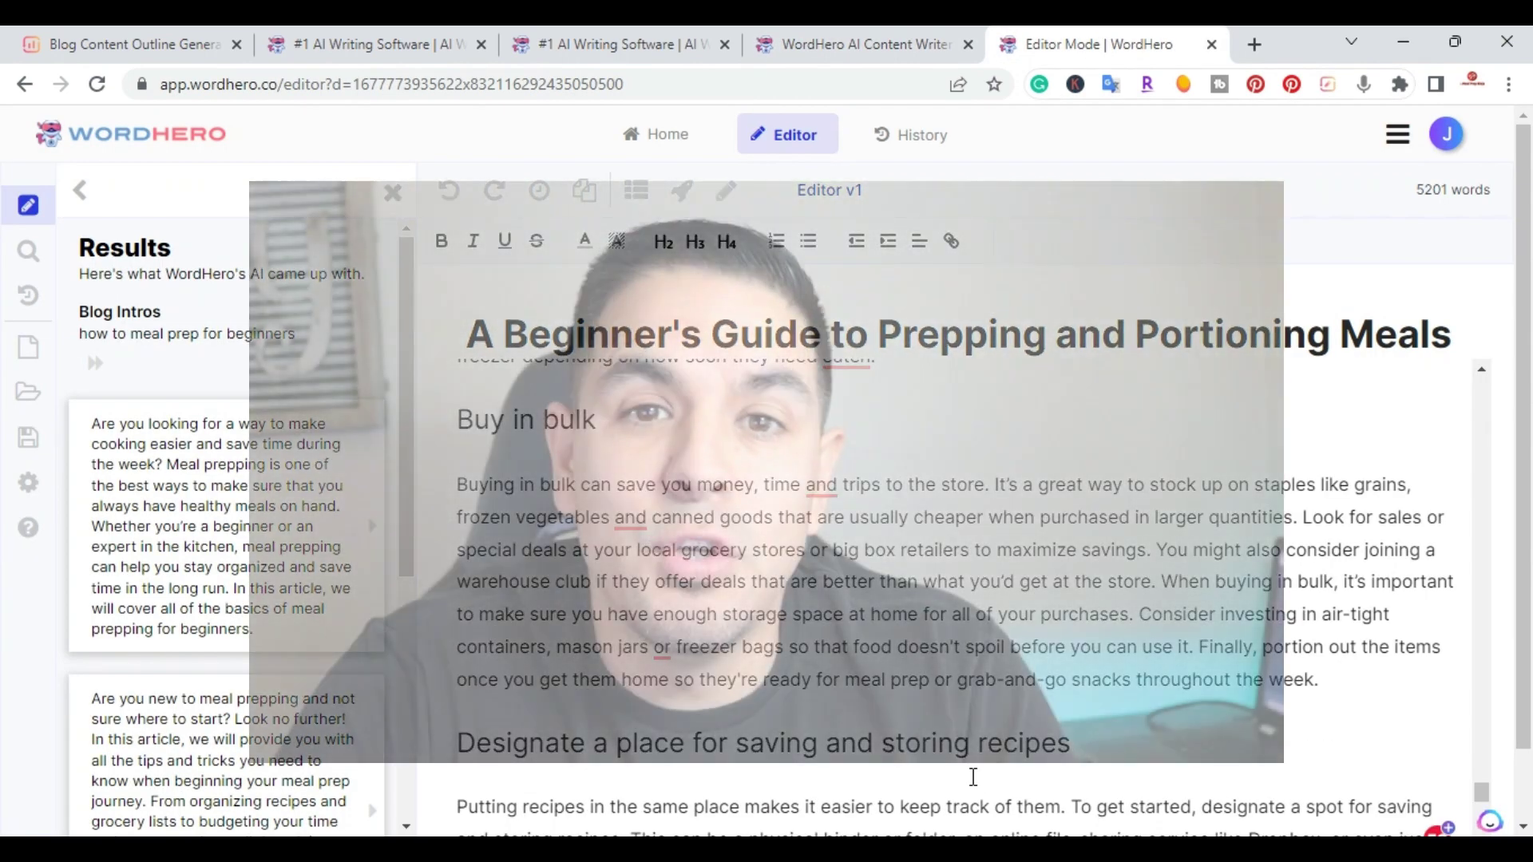